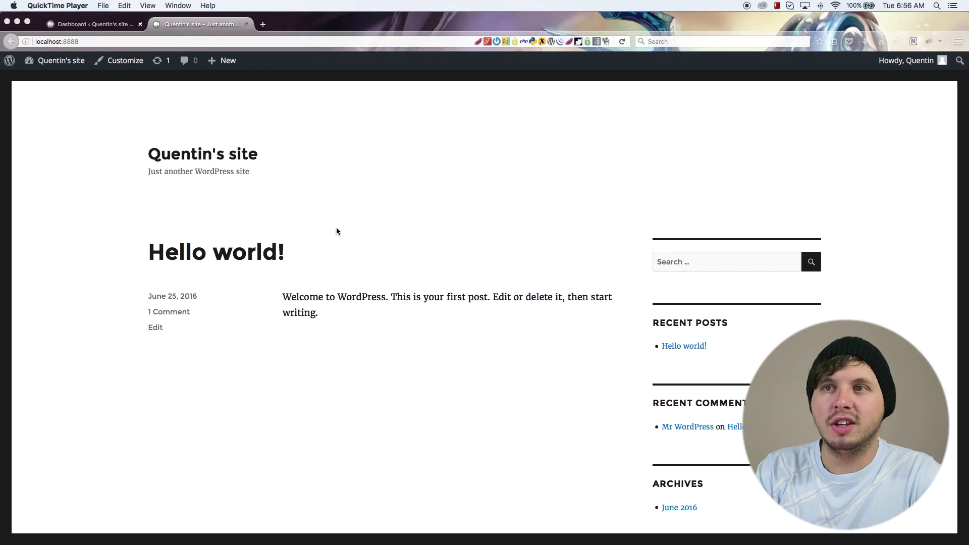
Browse the admin posts list, the site's front page and the Hello world! post.
left_click(110, 25)
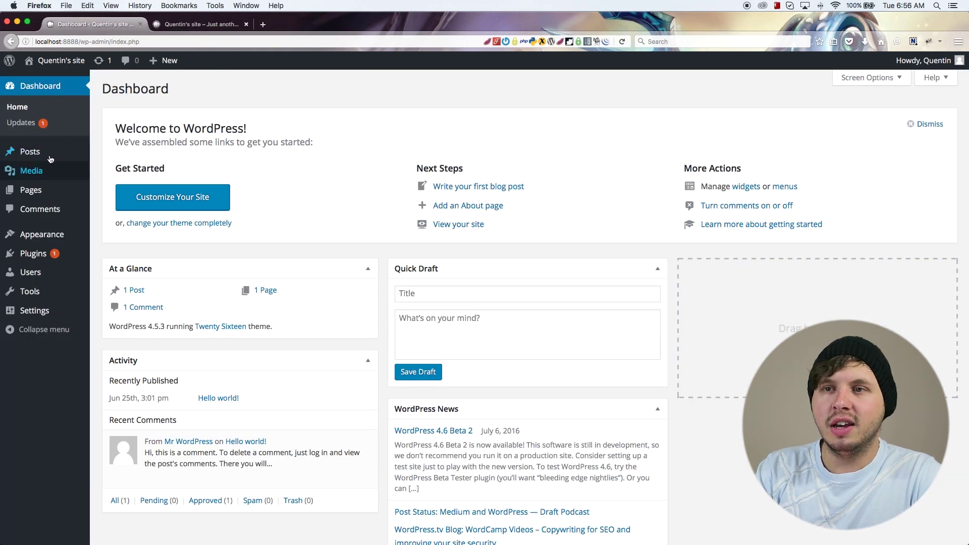
mouse_move(40, 153)
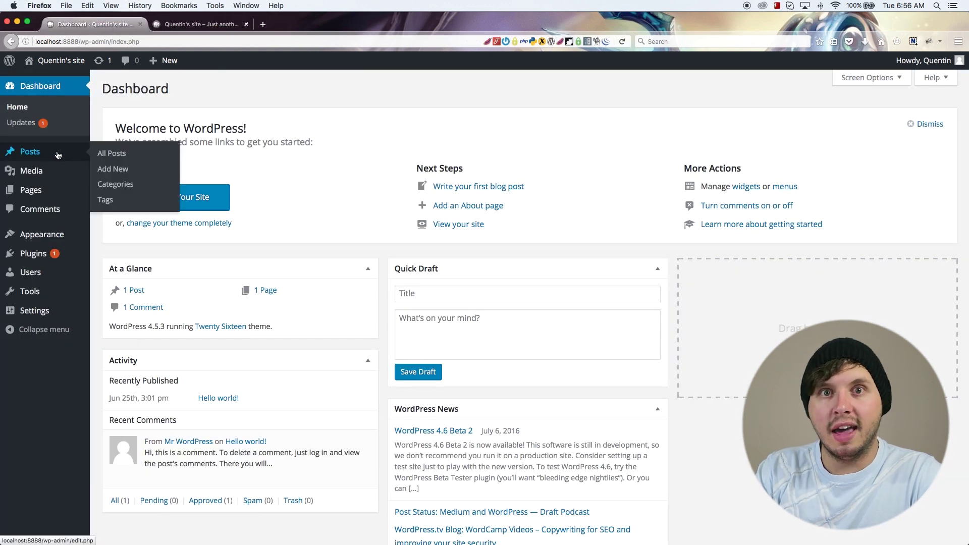
left_click(58, 154)
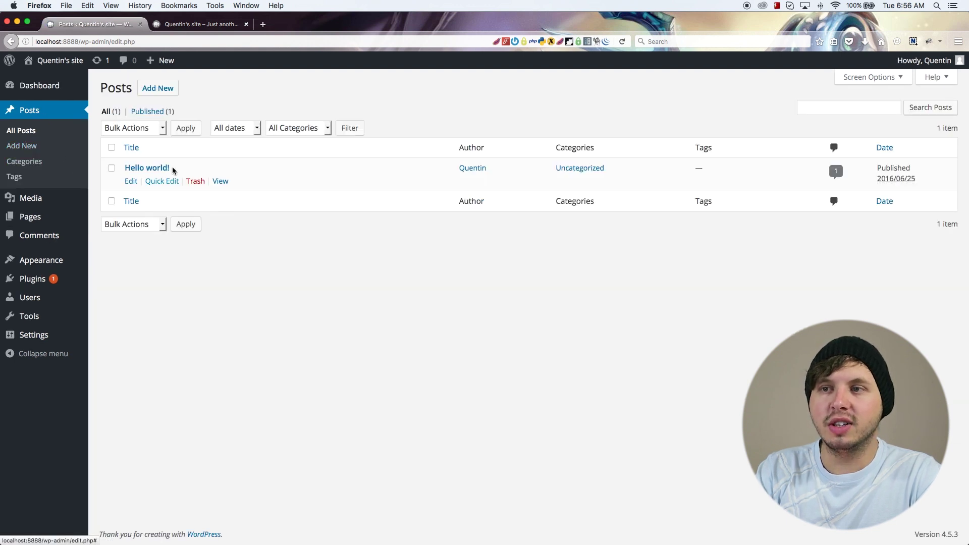
left_click(174, 24)
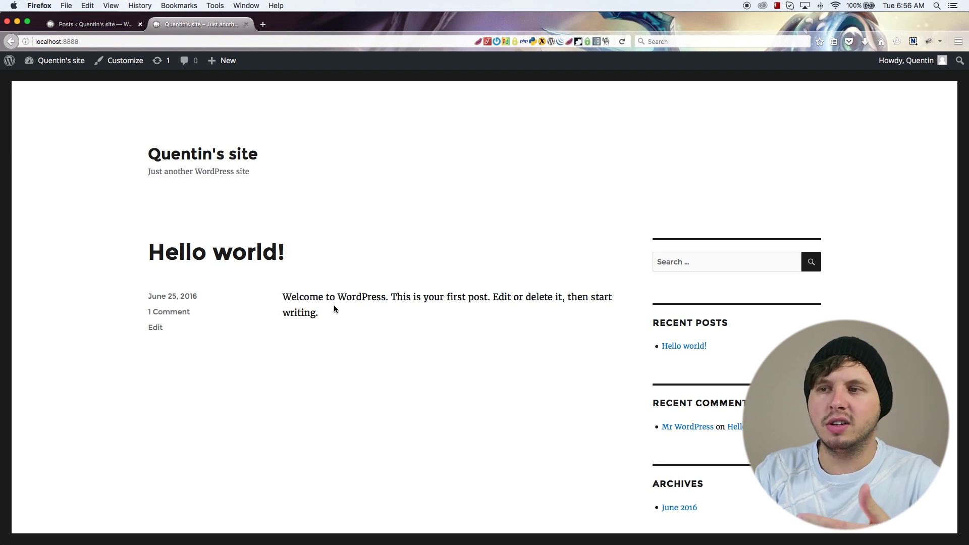
left_click(217, 252)
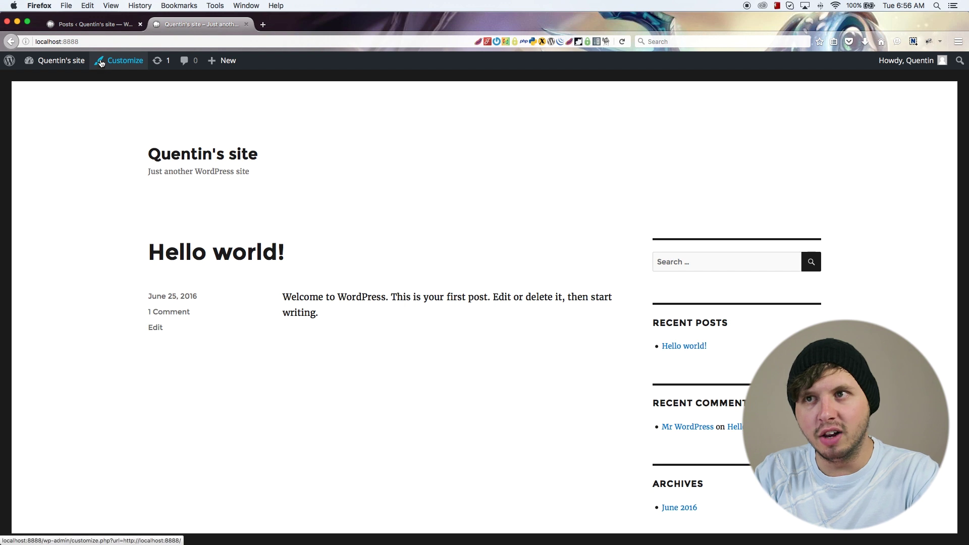
left_click(102, 24)
Start a new post titled 'Another Blog post'.
left_click(158, 87)
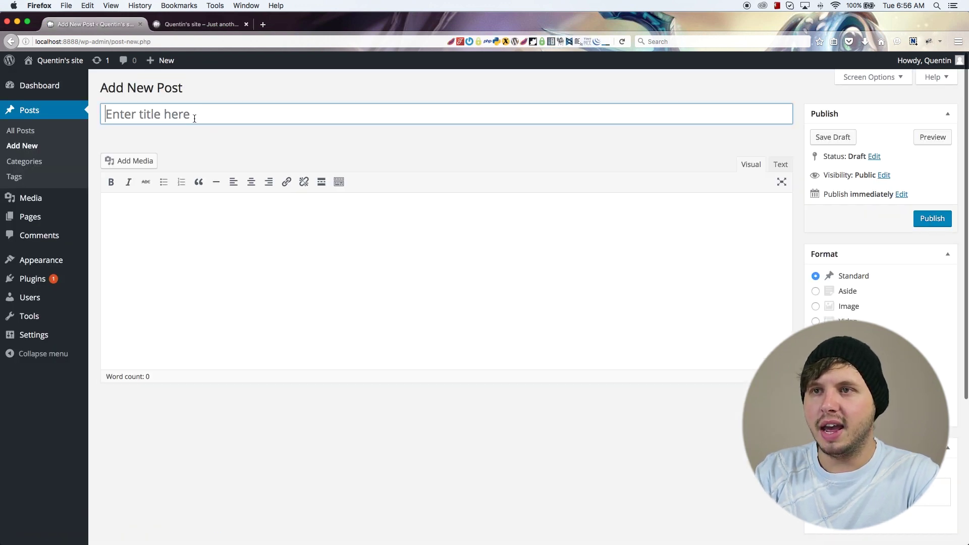
left_click(194, 118)
type("Another")
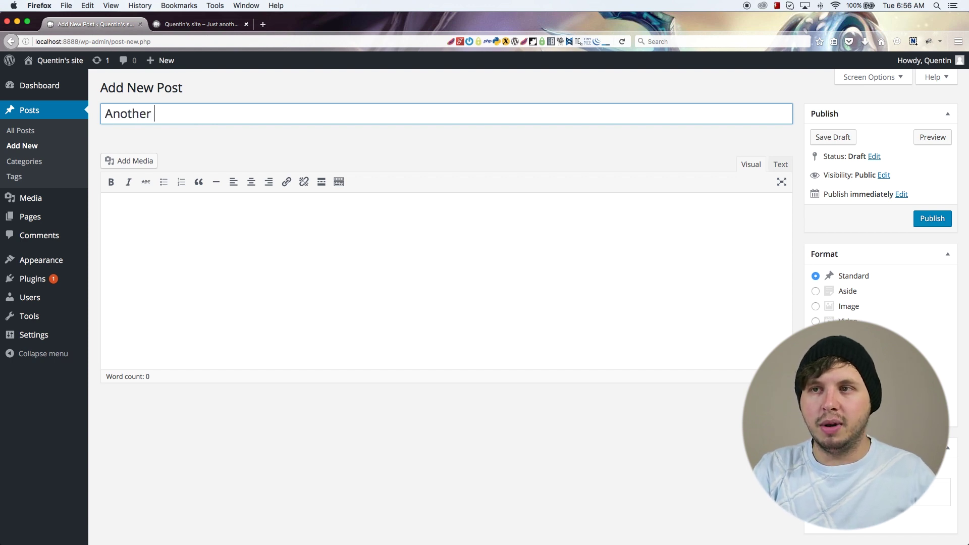
type(" Blog post")
left_click(236, 237)
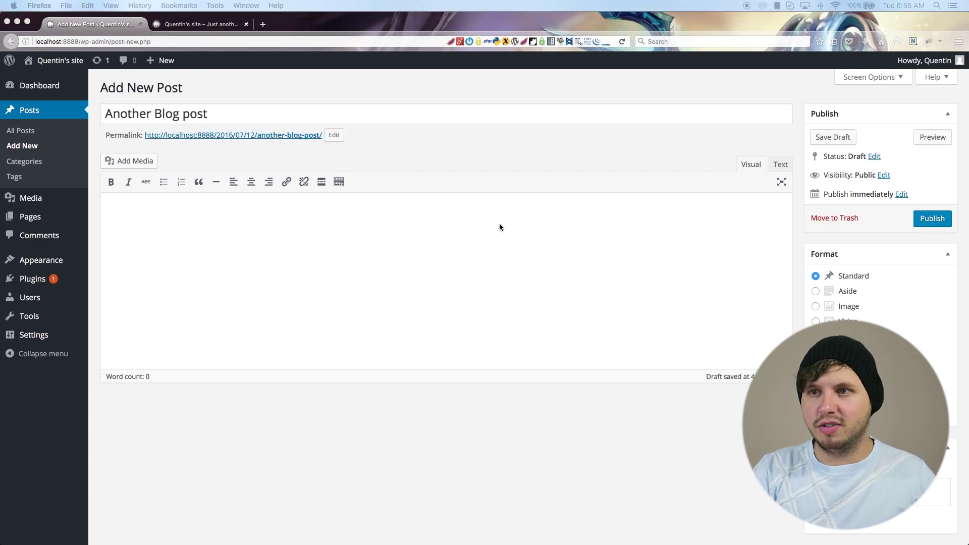
Paste the Lorem ipsum paragraph into the post body and add empty lines below it.
left_click(442, 257)
type("Lorem ipsum dolor sit amet, consectetur adipisicing elit, sed do eiusmod tempor incididunt ut labore et dolore magna aliqua. Ut enim ad minim veniam, quis nostrud exercitation ullamco laboris nisi ut aliquip ex ea commodo consequat. Duis aute irure dolor in reprehenderit in voluptate velit esse cillum dolore eu fugiat nulla pariatur. Excepteur sint occaecat cupidatat non proident, sunt in culpa qui officia deserunt mollit anim id est laborum.")
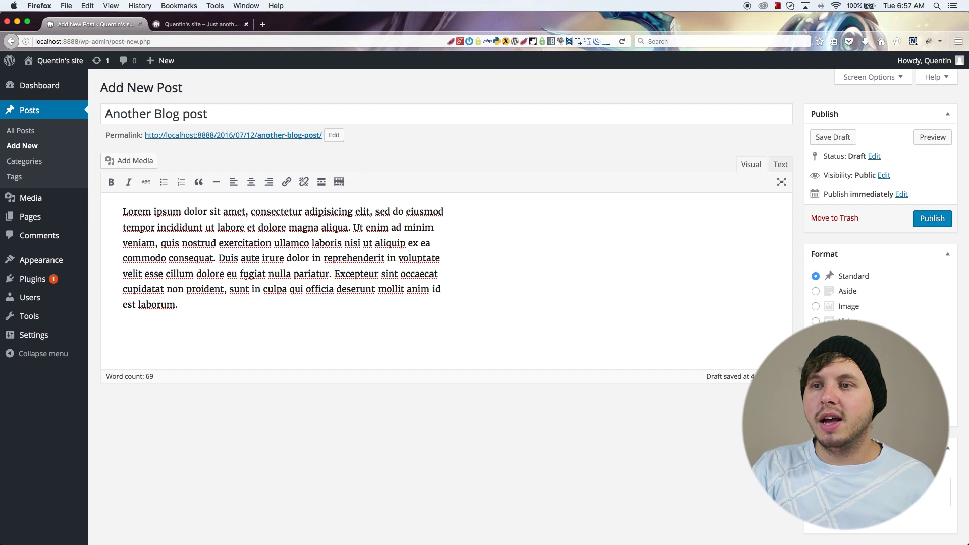
key("super+a")
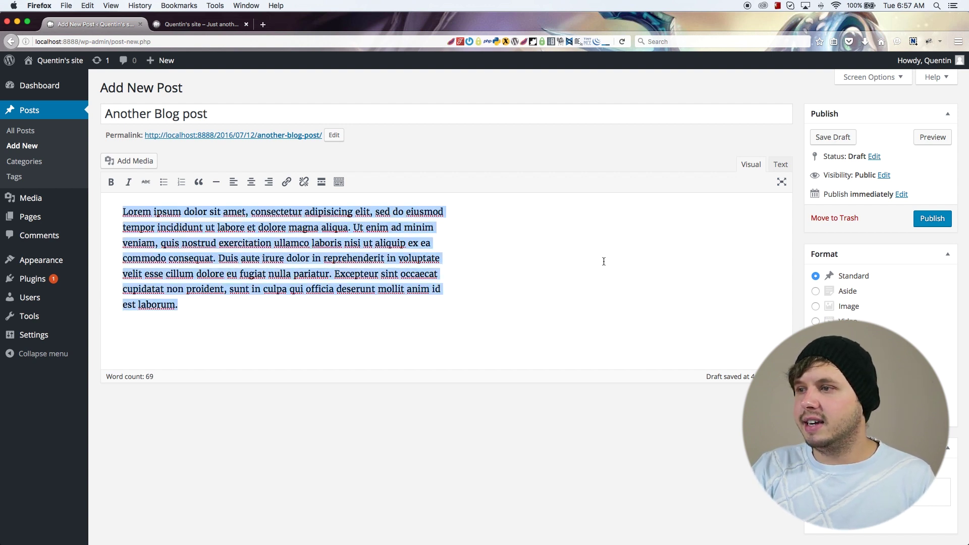
left_click(404, 306)
key("Return")
key("Return")
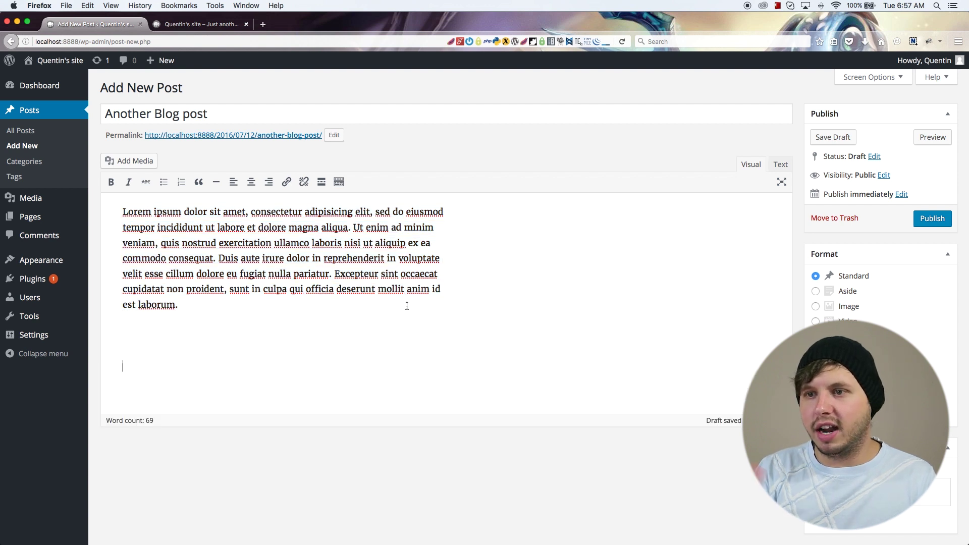
In the Text view, add a <p> tag before the Lorem ipsum paragraph.
left_click(781, 165)
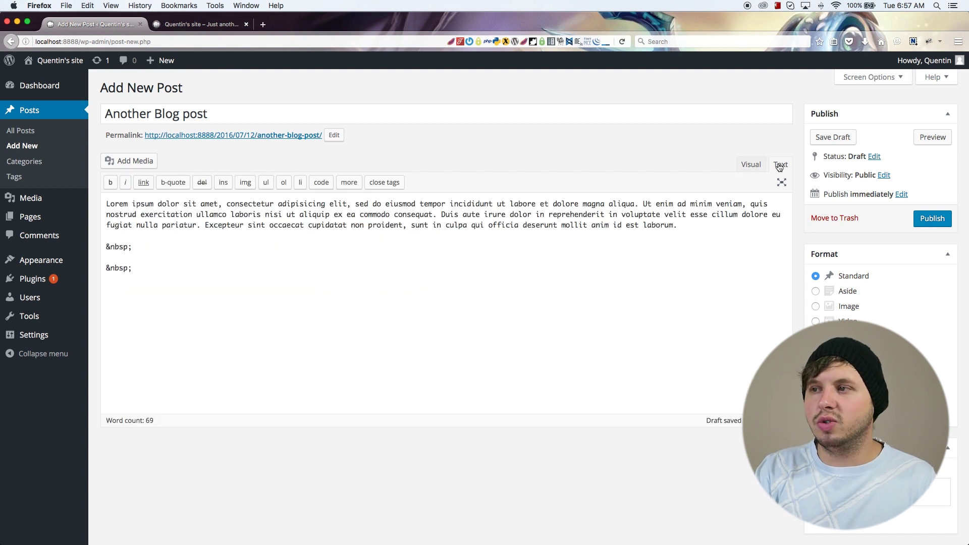
left_click_drag(133, 269, 107, 242)
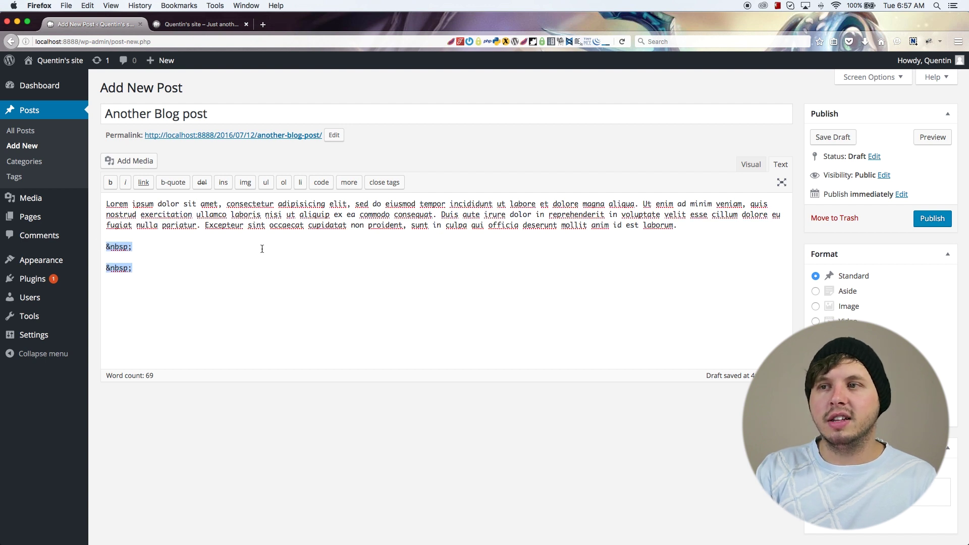
left_click(107, 203)
type("<p>")
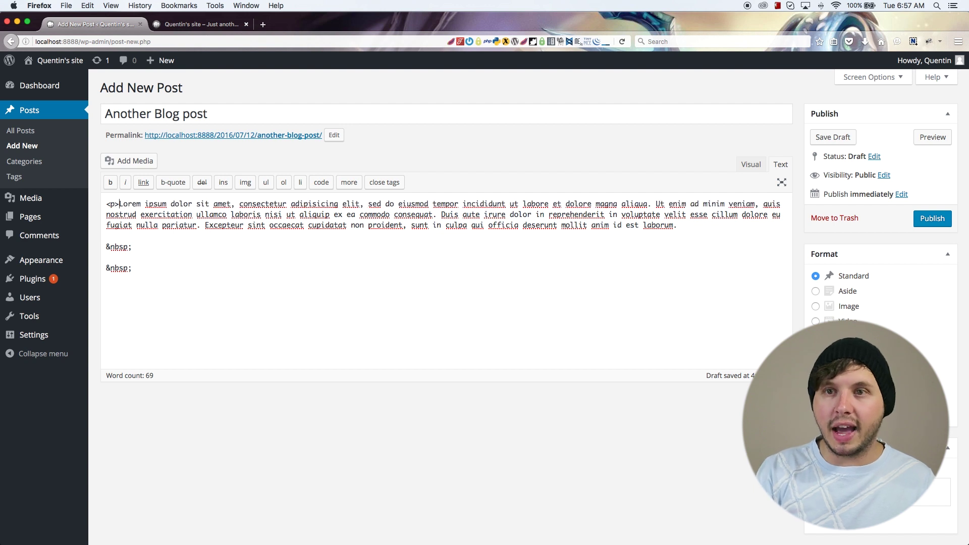
left_click(719, 224)
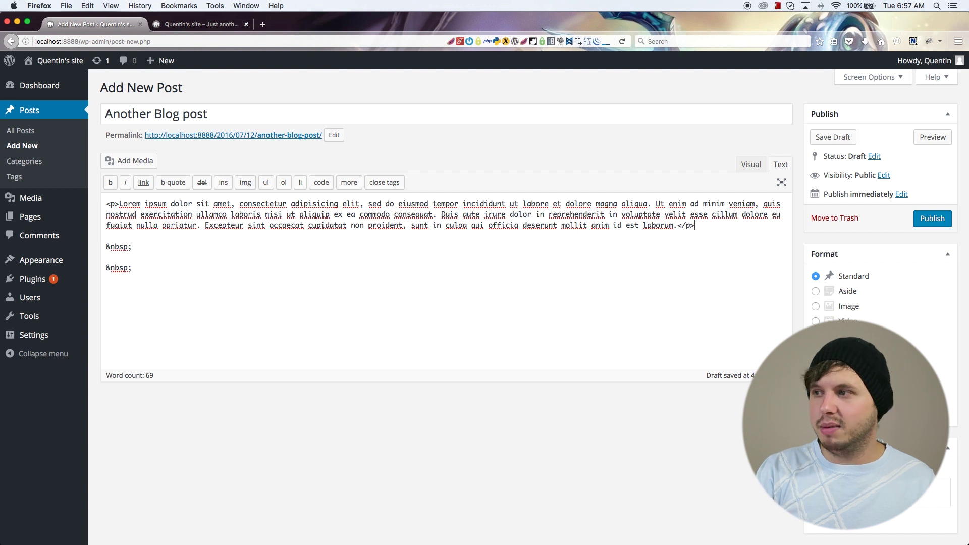
Delete the two empty &nbsp; lines below the paragraph.
left_click_drag(180, 283, 27, 197)
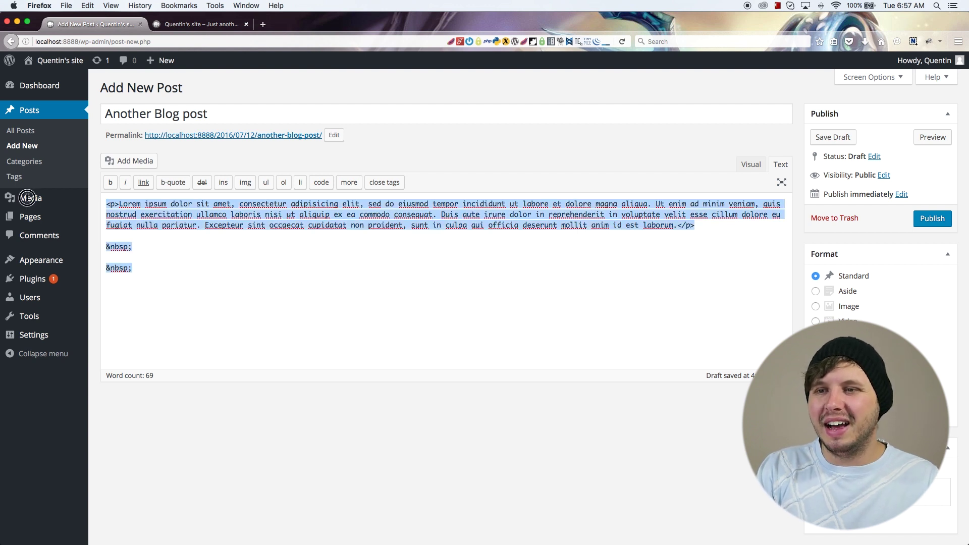
left_click_drag(155, 271, 87, 234)
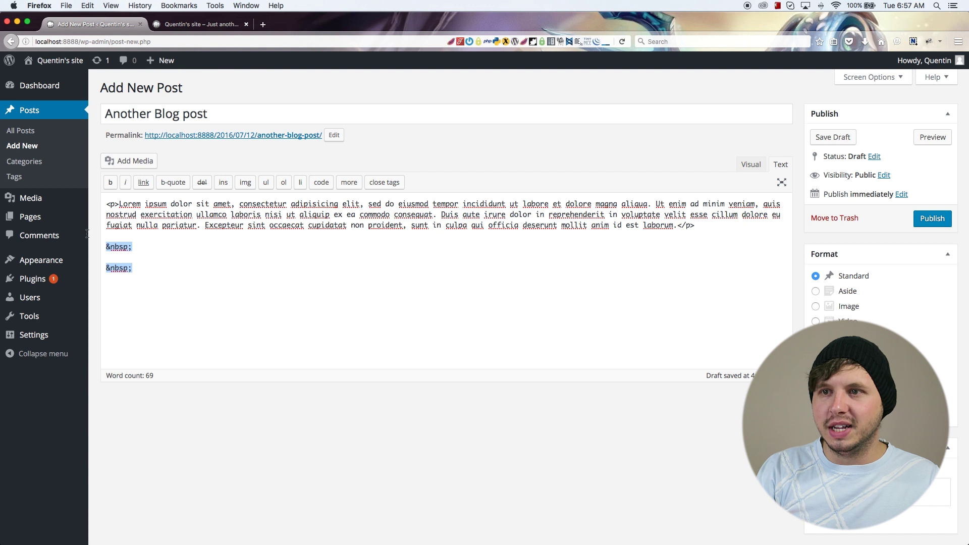
key("BackSpace")
key("BackSpace")
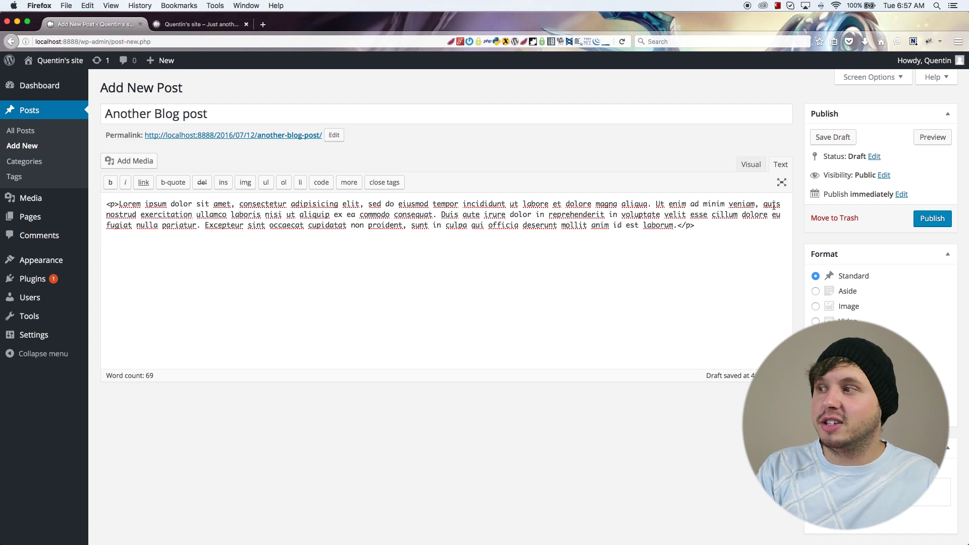
scroll(838, 241, "down", 2)
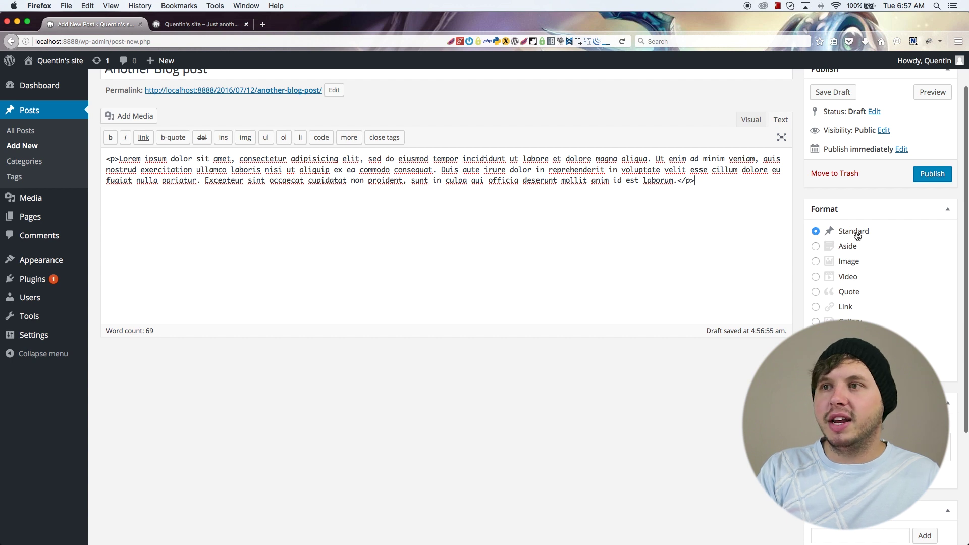
left_click_drag(696, 181, 64, 150)
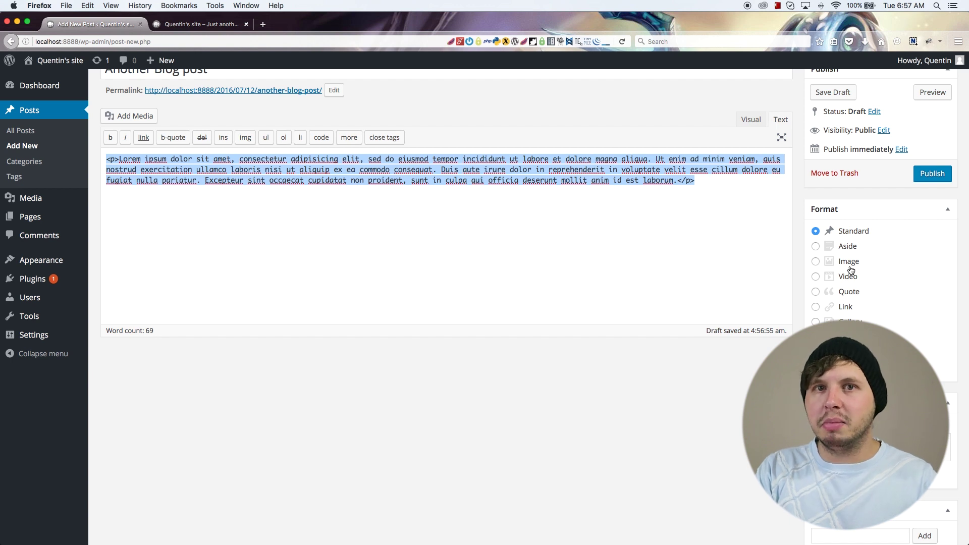
scroll(845, 270, "down", 1)
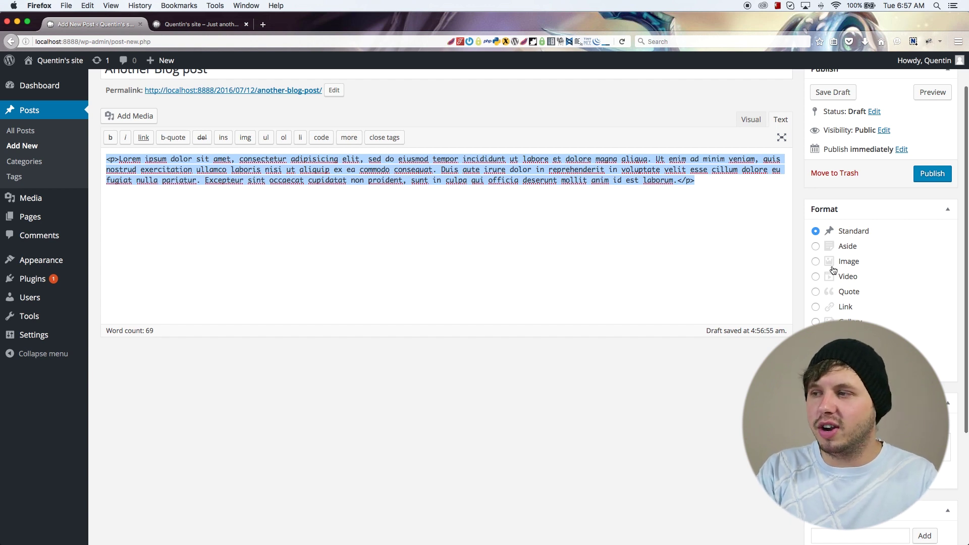
scroll(841, 293, "up", 1)
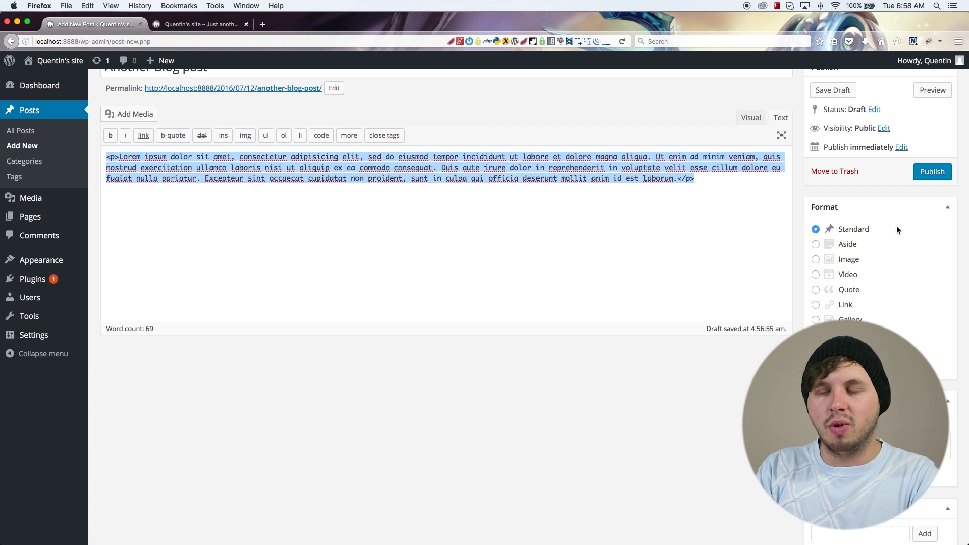
scroll(807, 279, "down", 3)
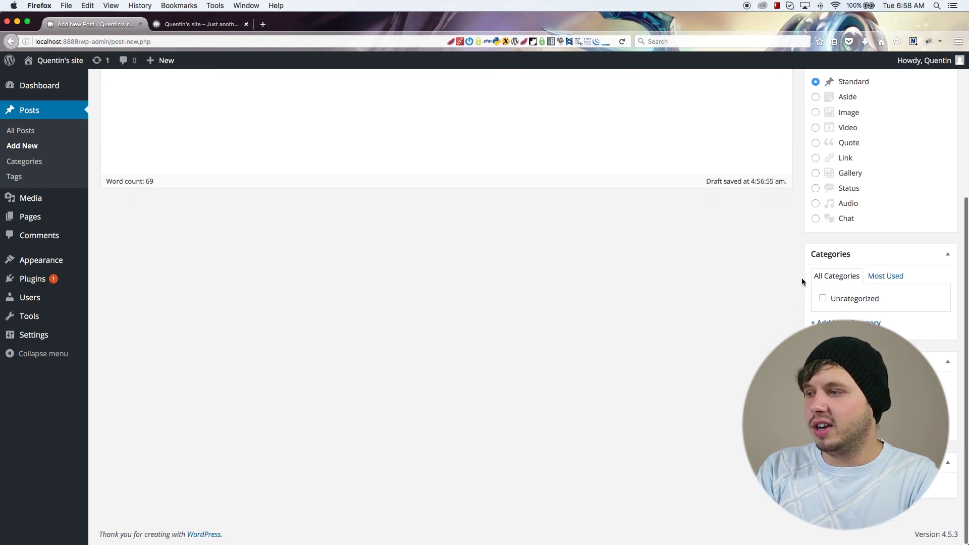
key("super+a")
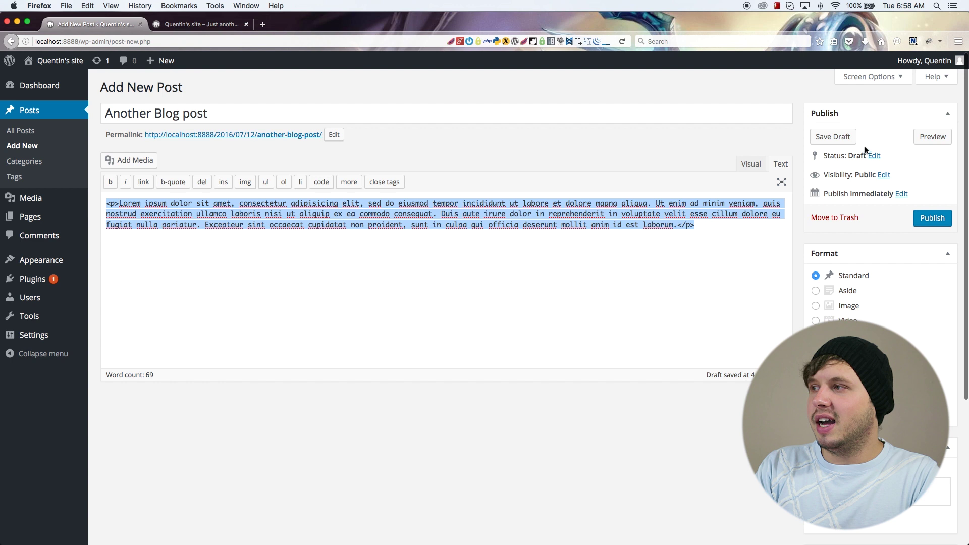
Enable the Discussion box in Screen Options, keeping Allow comments and trackbacks/pingbacks checked.
left_click(899, 80)
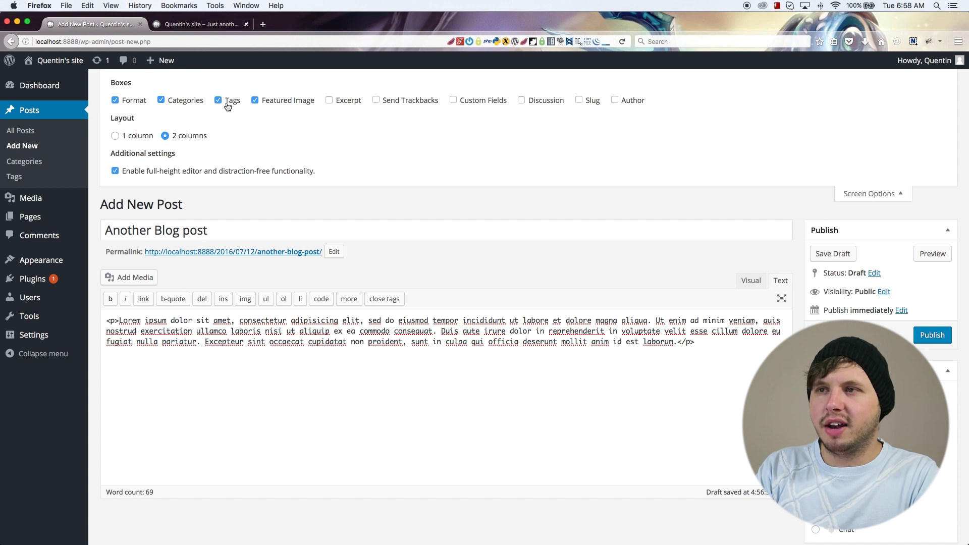
left_click(539, 105)
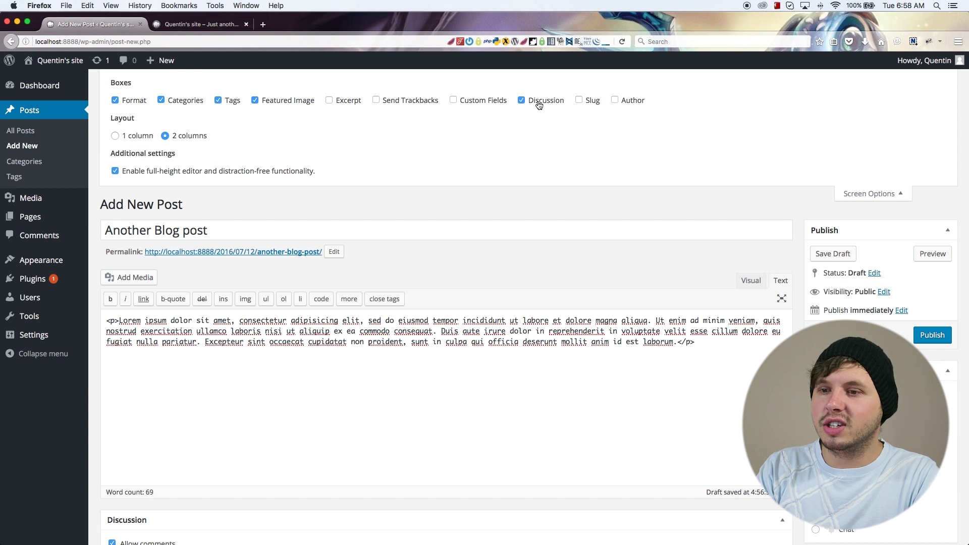
scroll(362, 303, "down", 5)
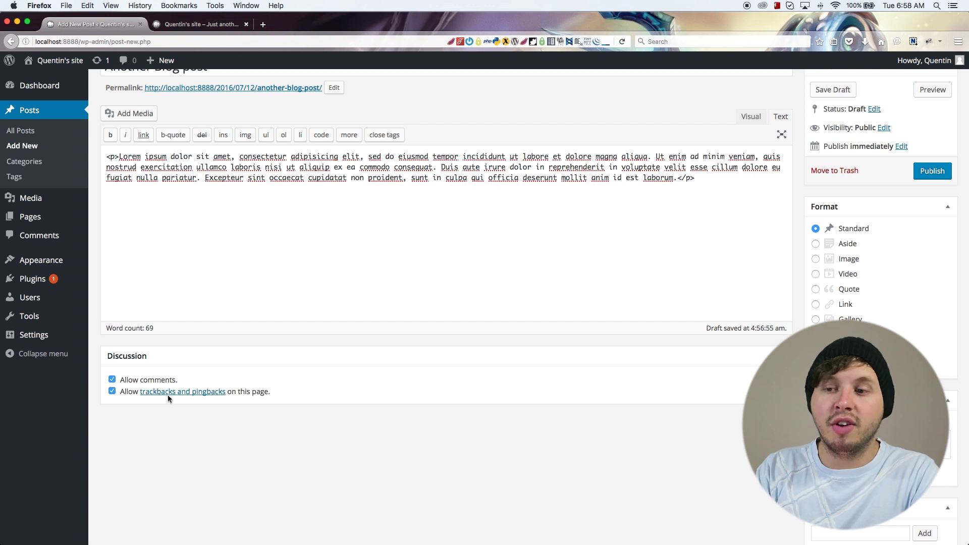
left_click(112, 392)
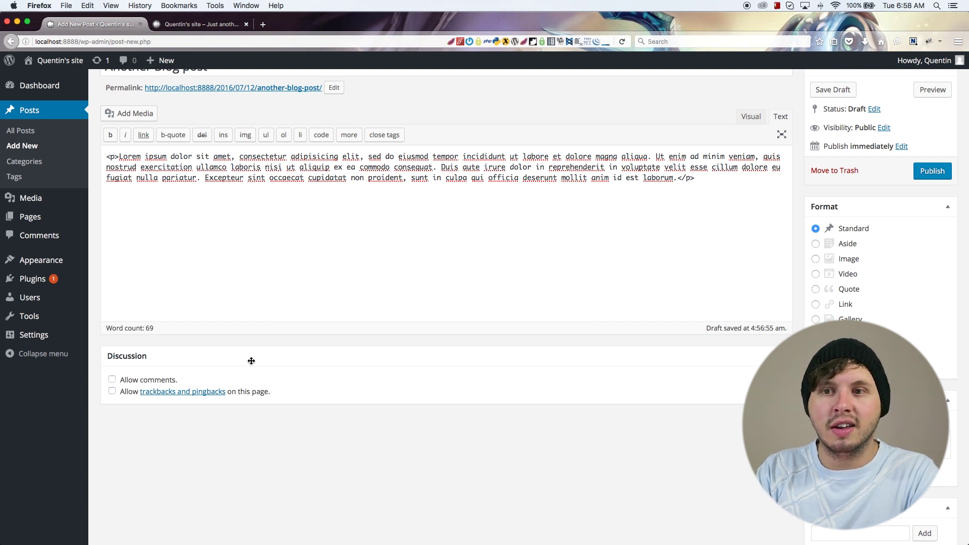
left_click(112, 391)
left_click(112, 379)
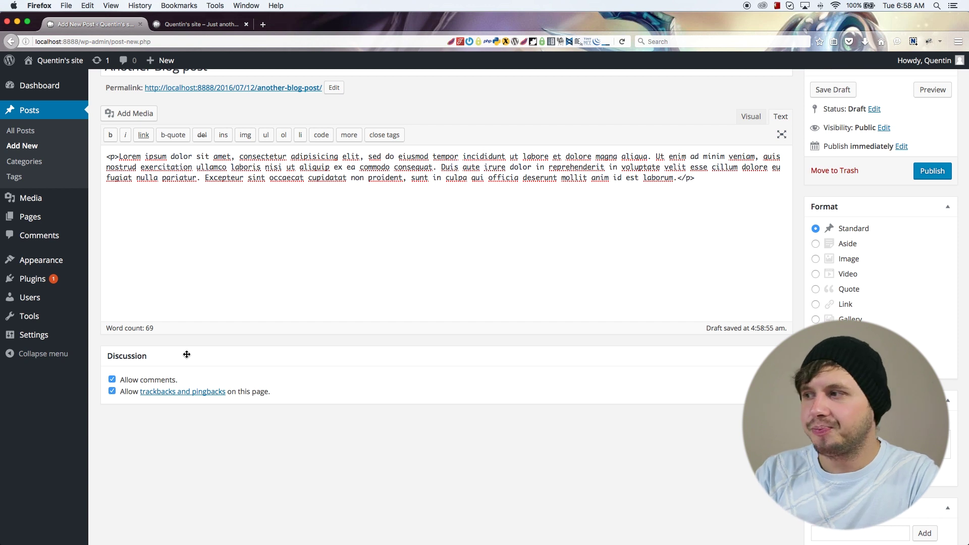
scroll(513, 290, "up", 2)
scroll(514, 290, "up", 4)
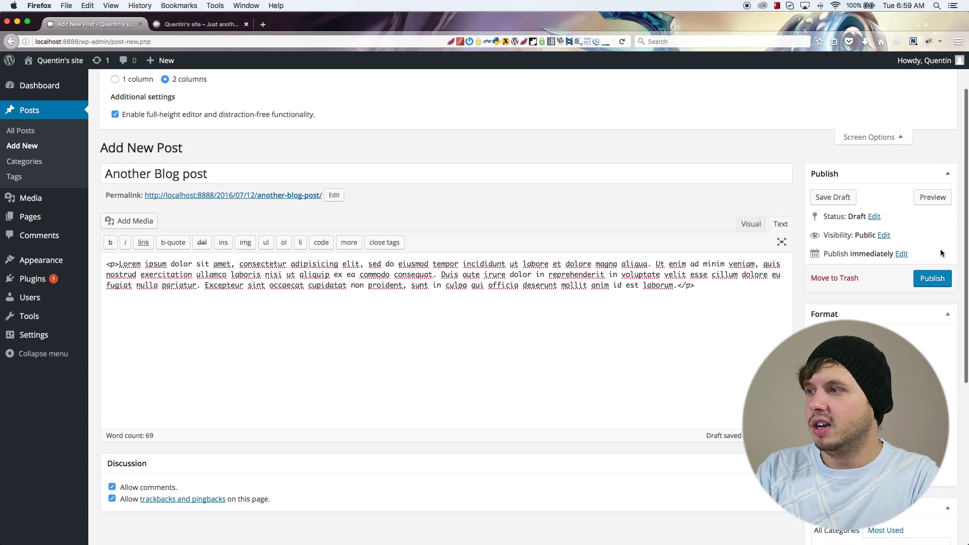
left_click(925, 280)
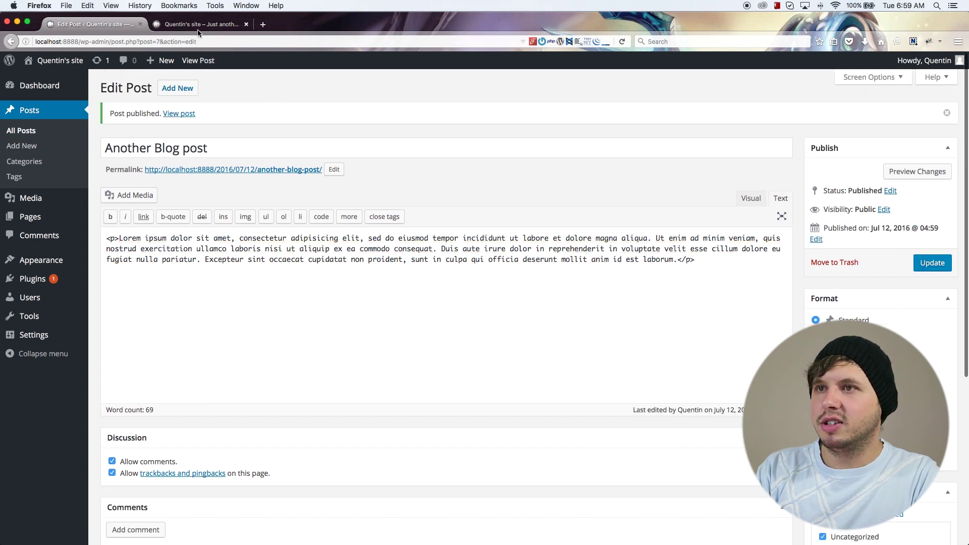
left_click(197, 24)
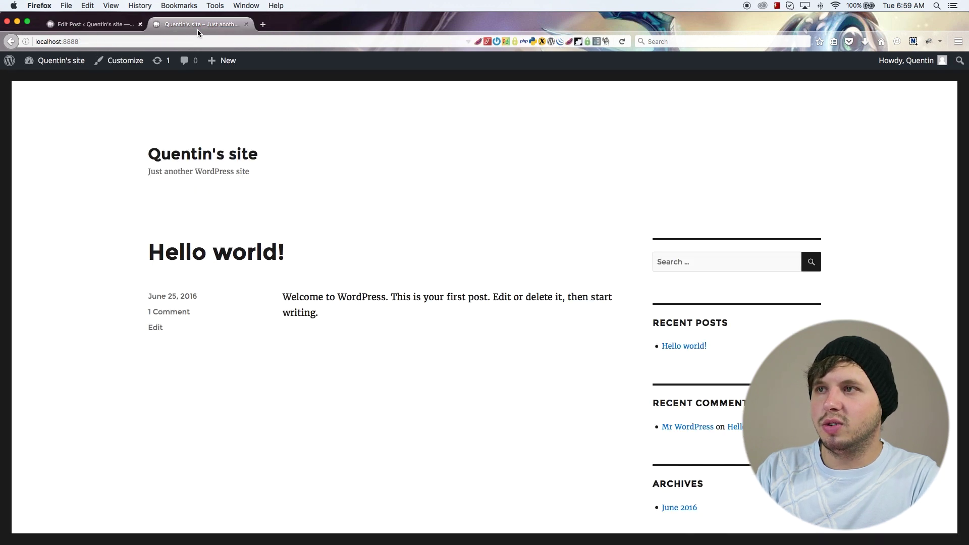
left_click(625, 41)
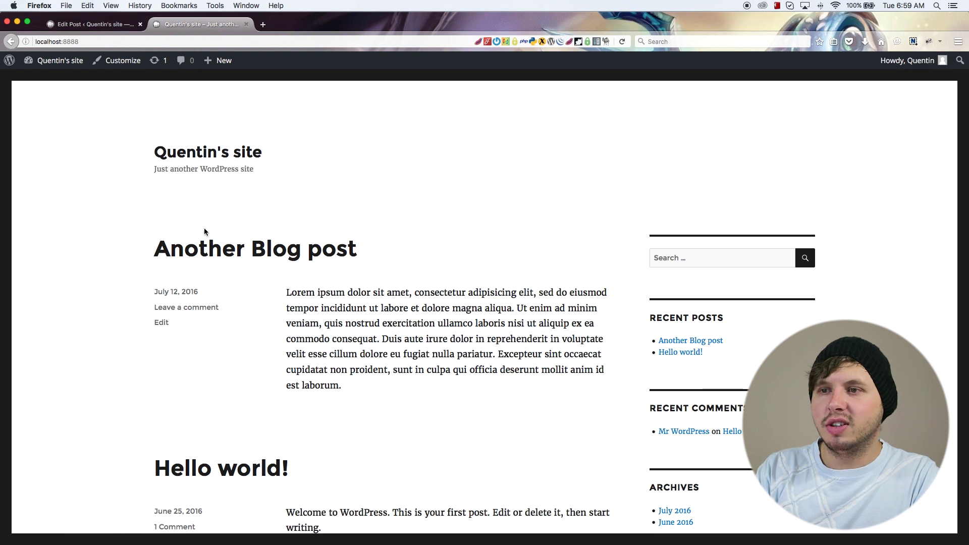
left_click_drag(141, 251, 435, 234)
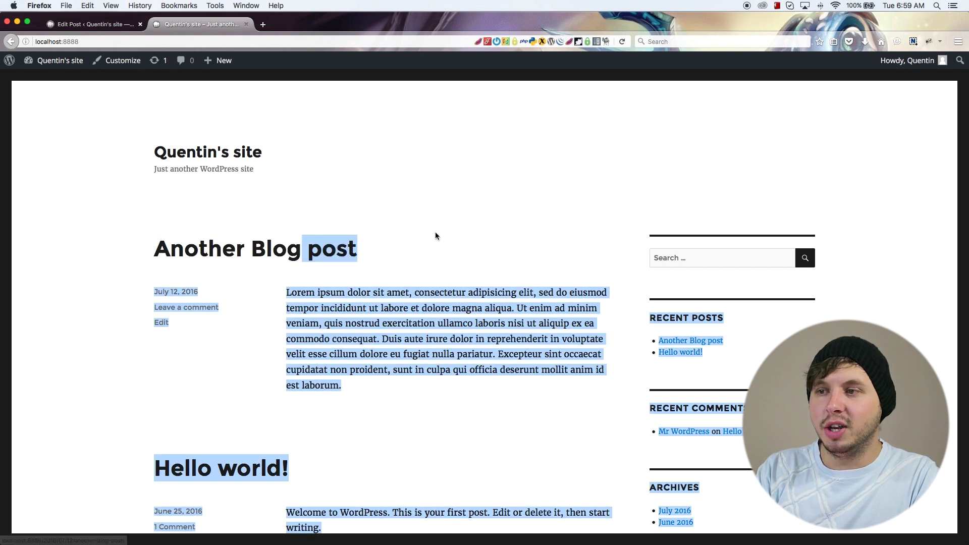
left_click(435, 235)
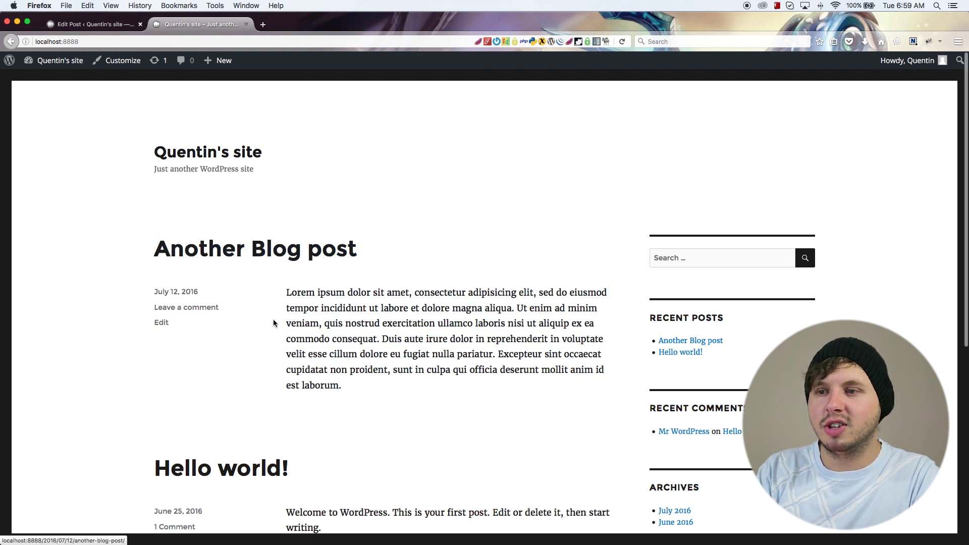
left_click_drag(355, 393, 298, 292)
scroll(387, 361, "down", 3)
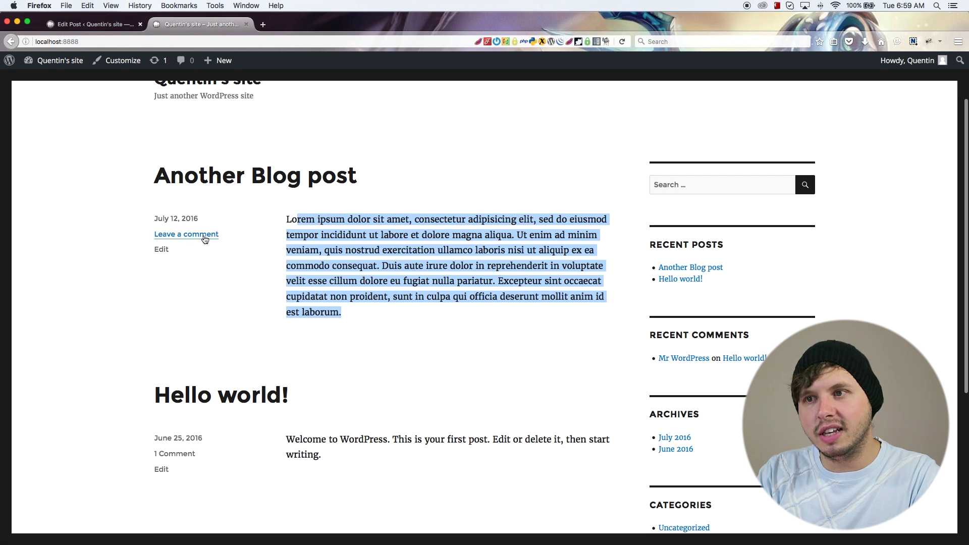
left_click(224, 185)
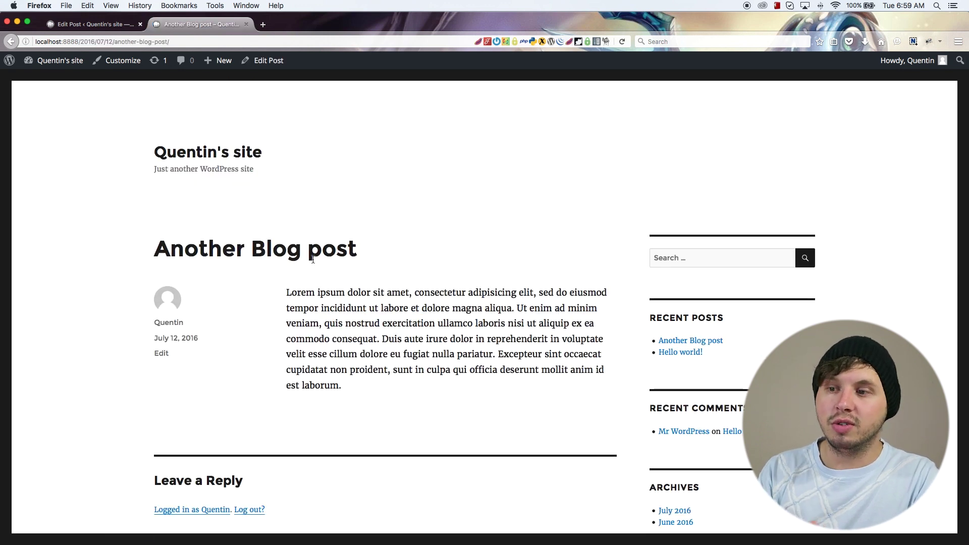
scroll(313, 259, "down", 5)
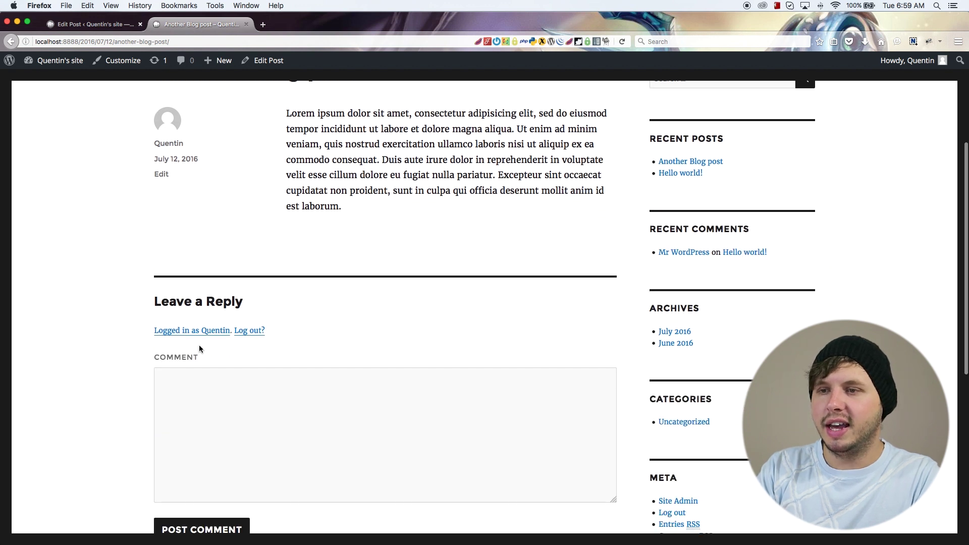
left_click(311, 431)
scroll(270, 419, "down", 3)
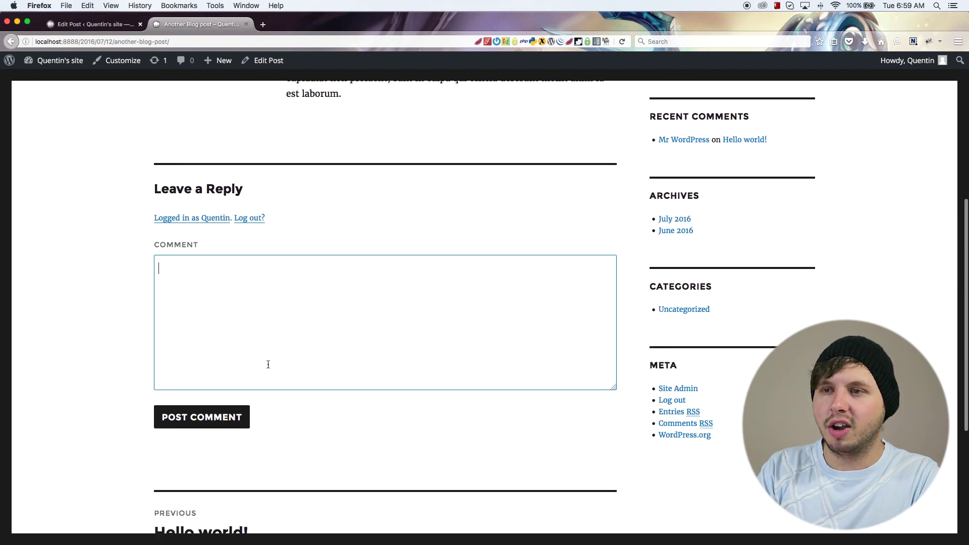
Update Another Blog post with comments off and reload its page to confirm.
left_click(73, 25)
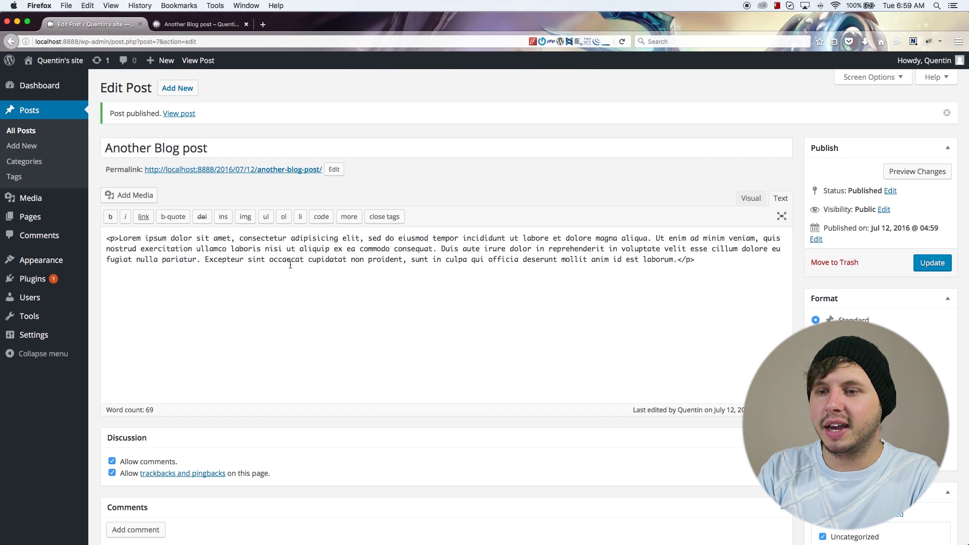
scroll(111, 334, "down", 3)
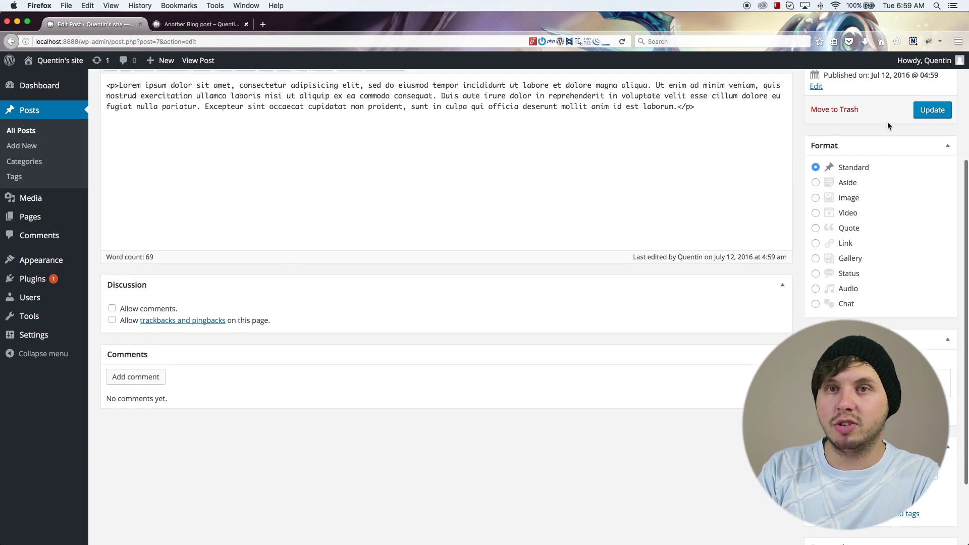
left_click(921, 114)
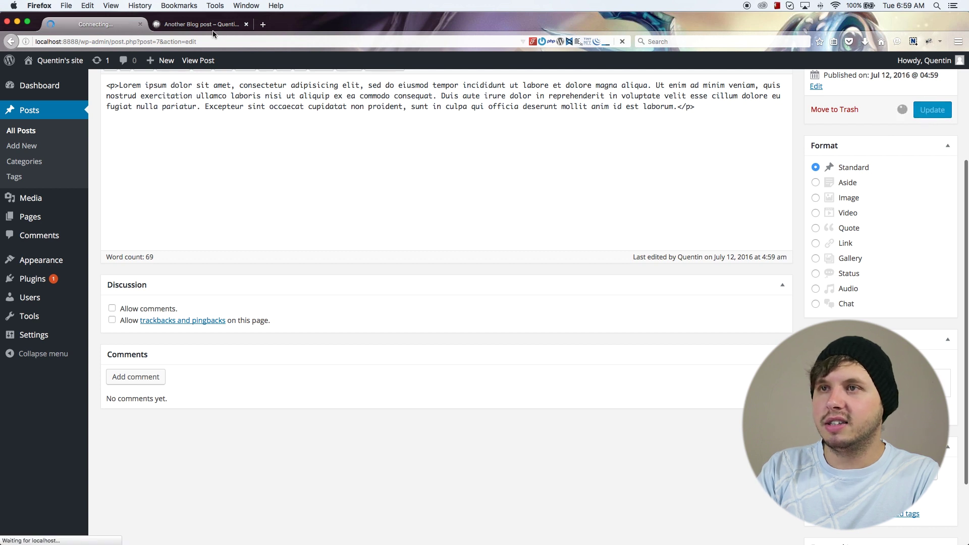
left_click(213, 30)
left_click(623, 43)
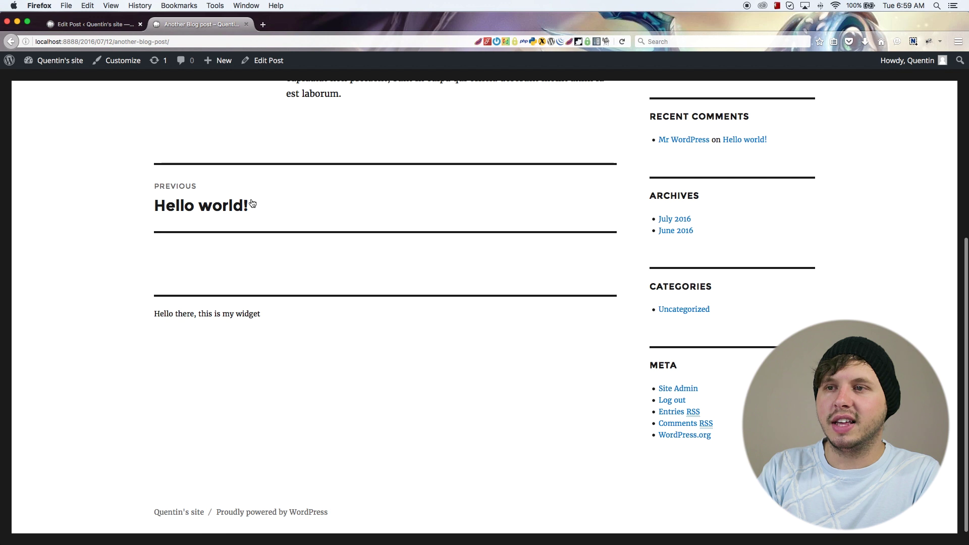
scroll(374, 251, "up", 5)
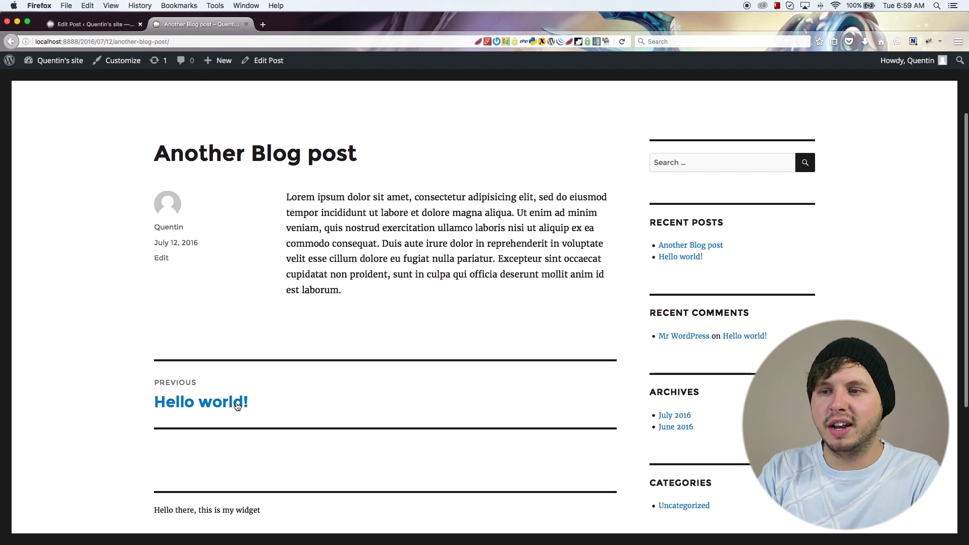
Look over the Hello world! post and its comment, then return to the home page.
left_click(206, 395)
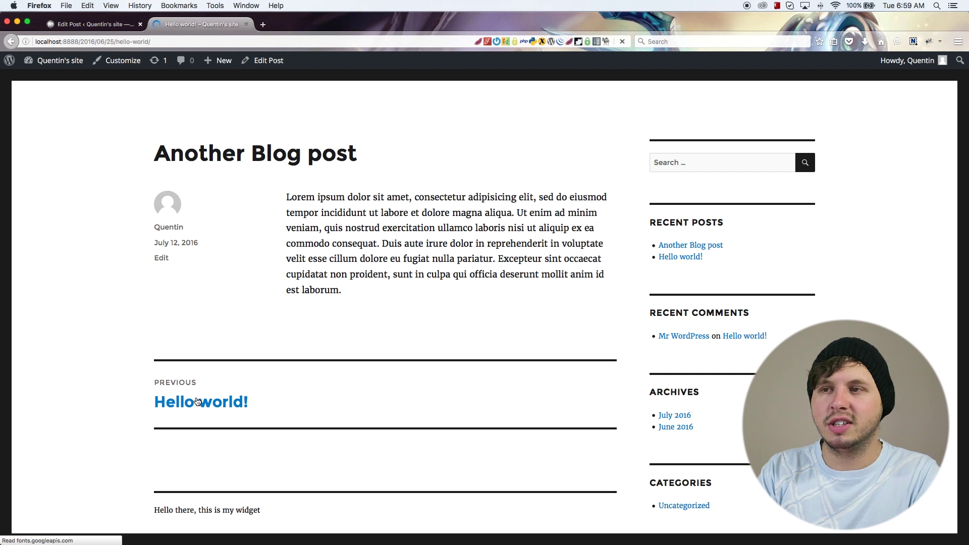
scroll(251, 341, "down", 4)
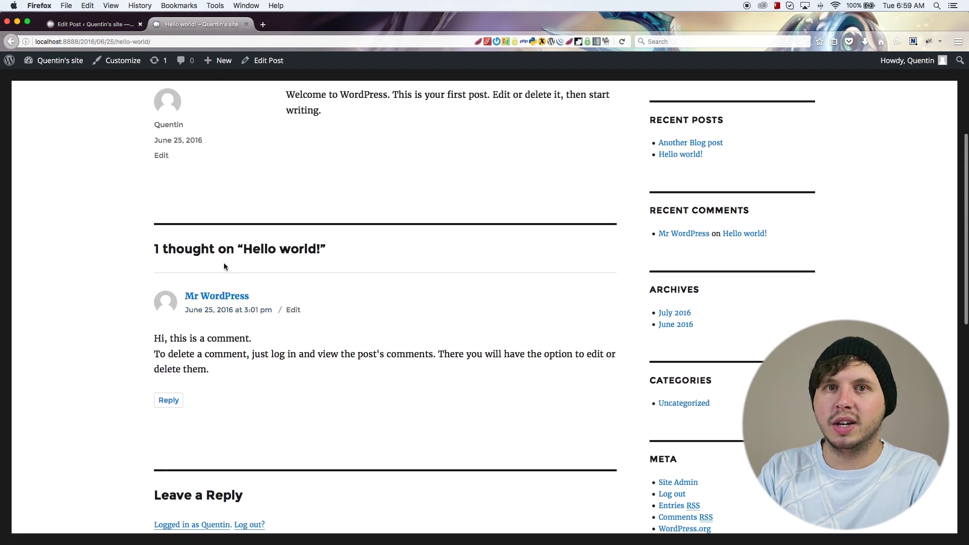
scroll(306, 336, "down", 2)
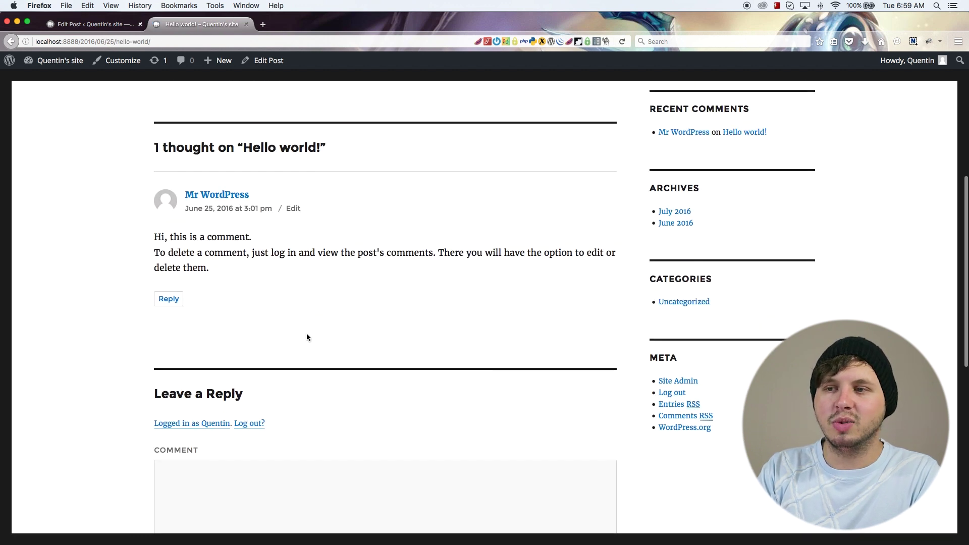
scroll(252, 384, "down", 3)
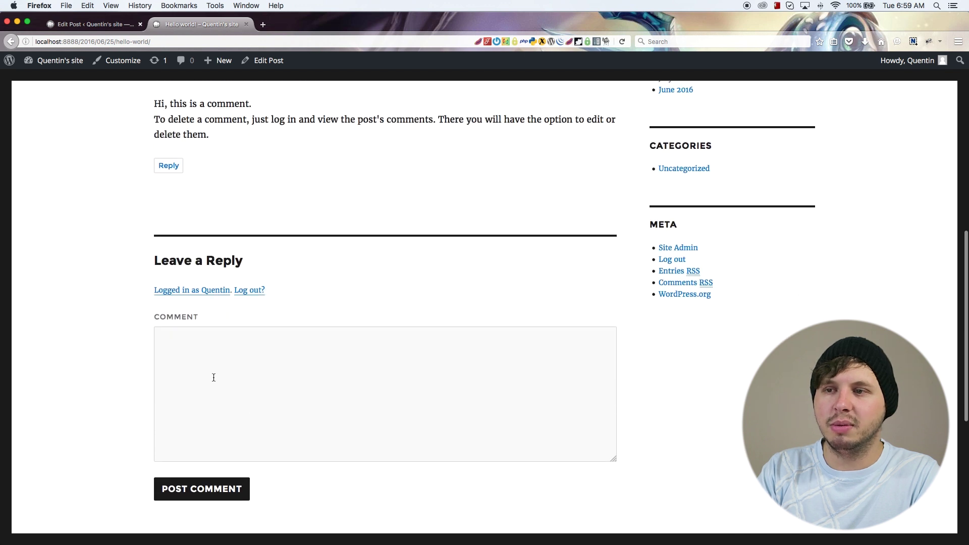
scroll(197, 211, "up", 3)
left_click_drag(290, 303, 164, 259)
scroll(290, 270, "up", 4)
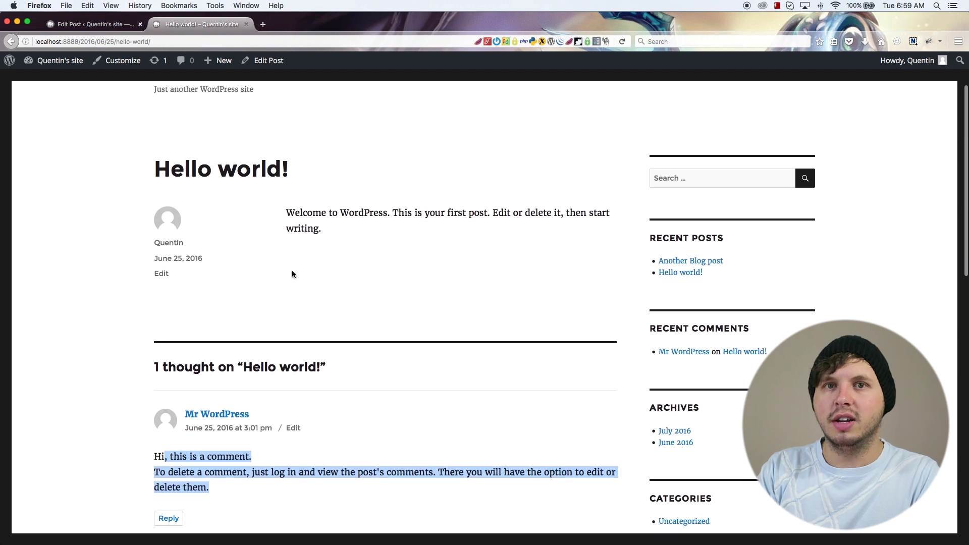
scroll(292, 271, "up", 3)
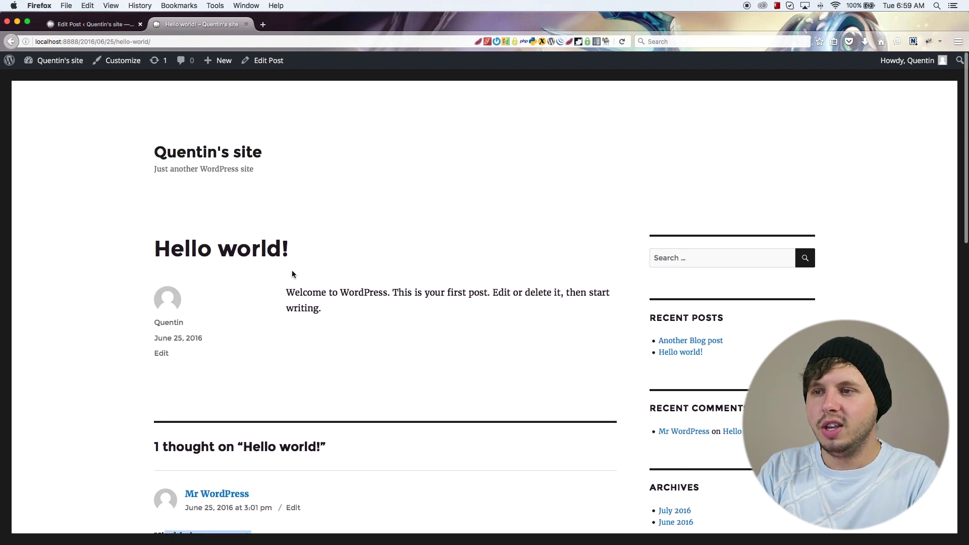
left_click(204, 162)
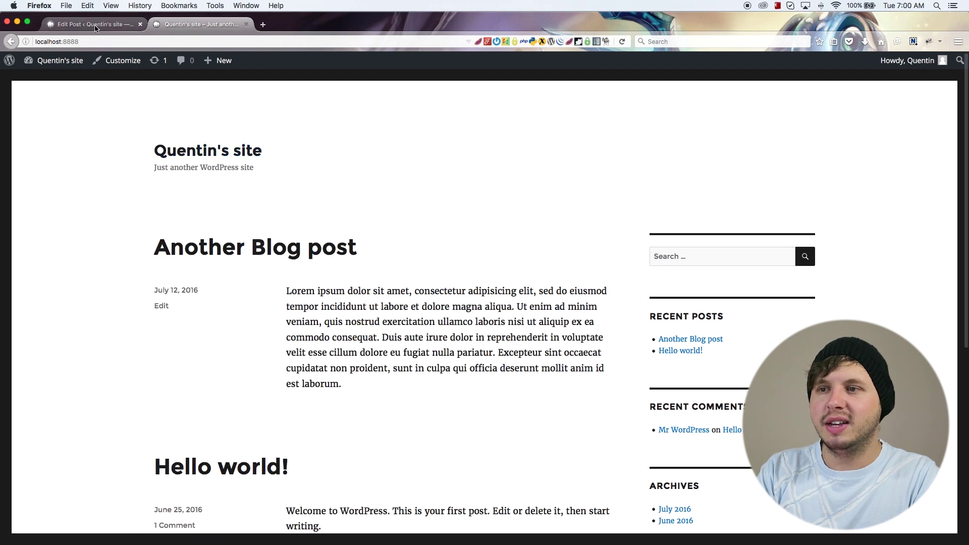
scroll(295, 268, "down", 1)
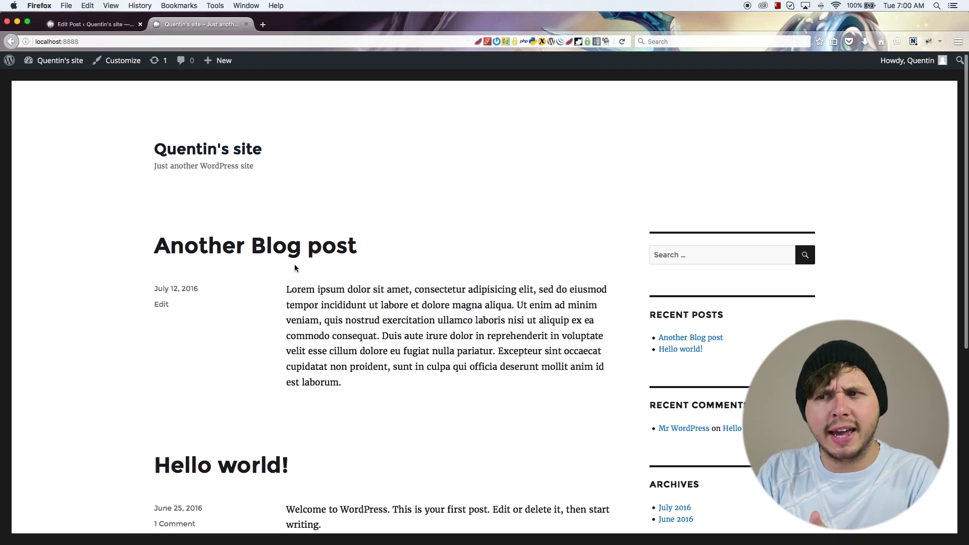
Upload IMG_0797.JPG and set it as Another Blog post's featured image.
left_click(88, 25)
scroll(819, 474, "down", 10)
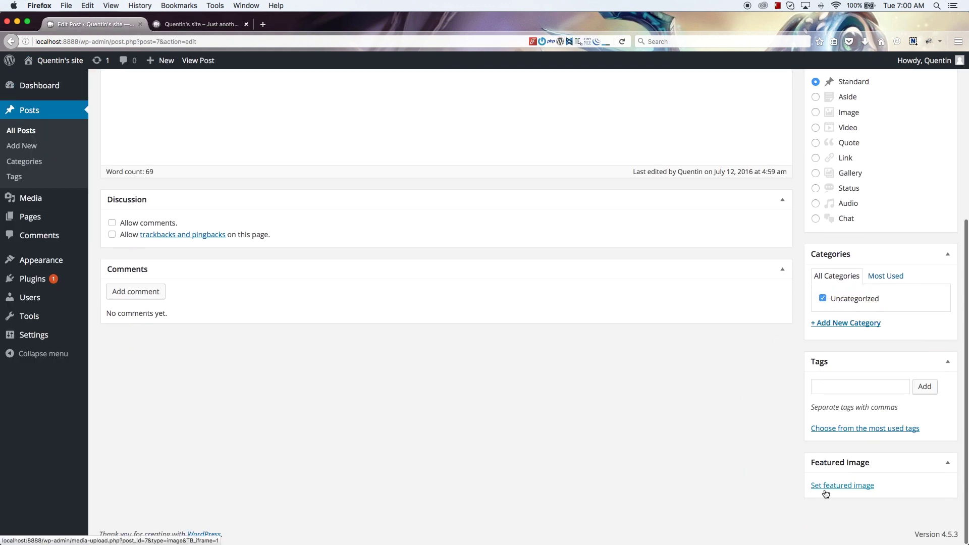
left_click(826, 490)
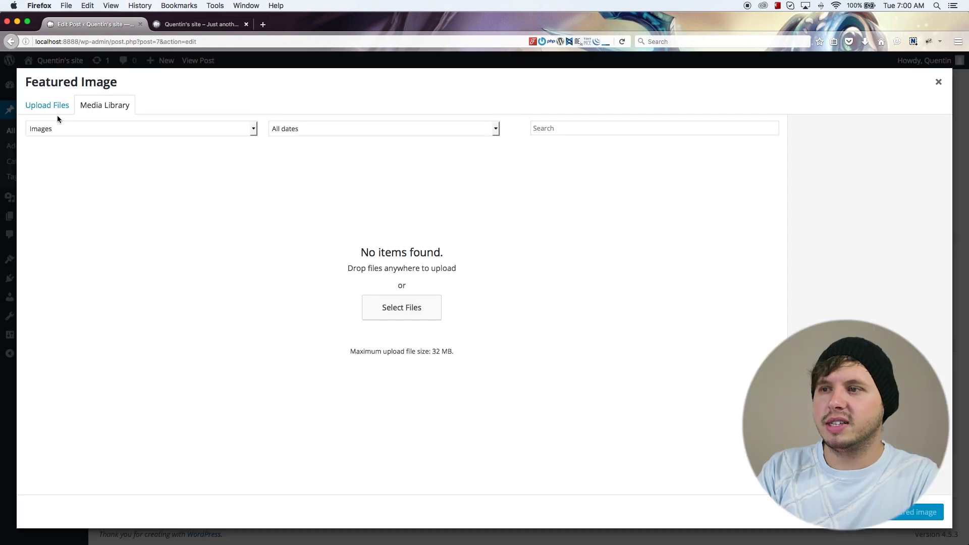
left_click(387, 309)
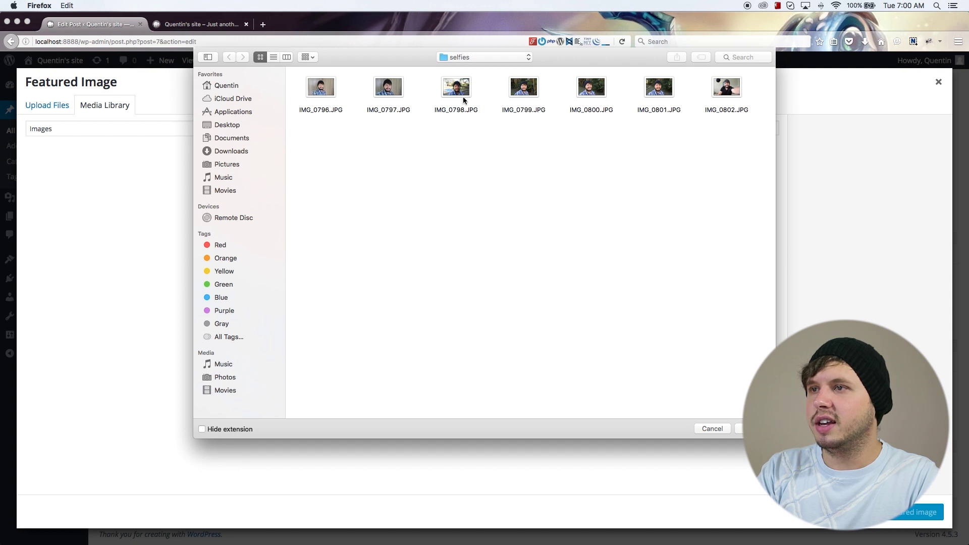
left_click(399, 93)
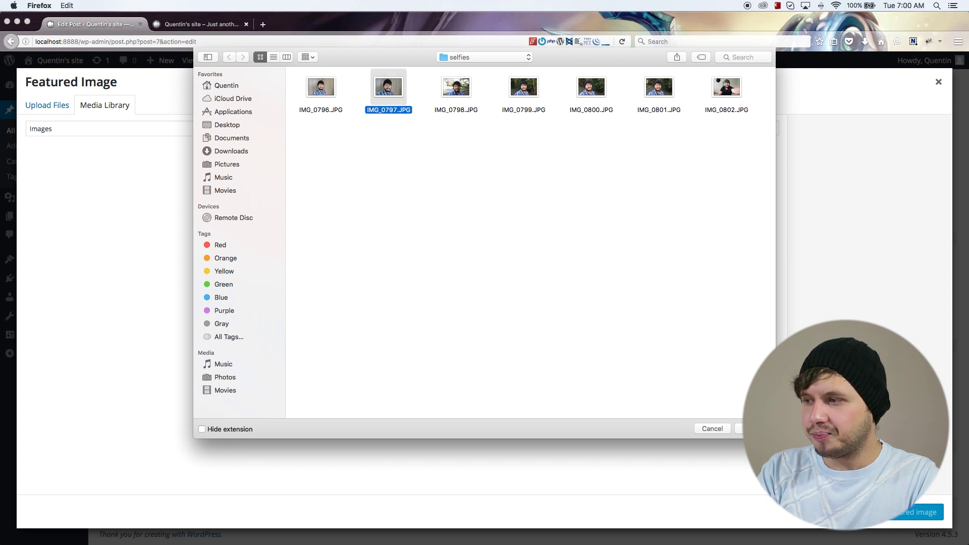
left_click(755, 429)
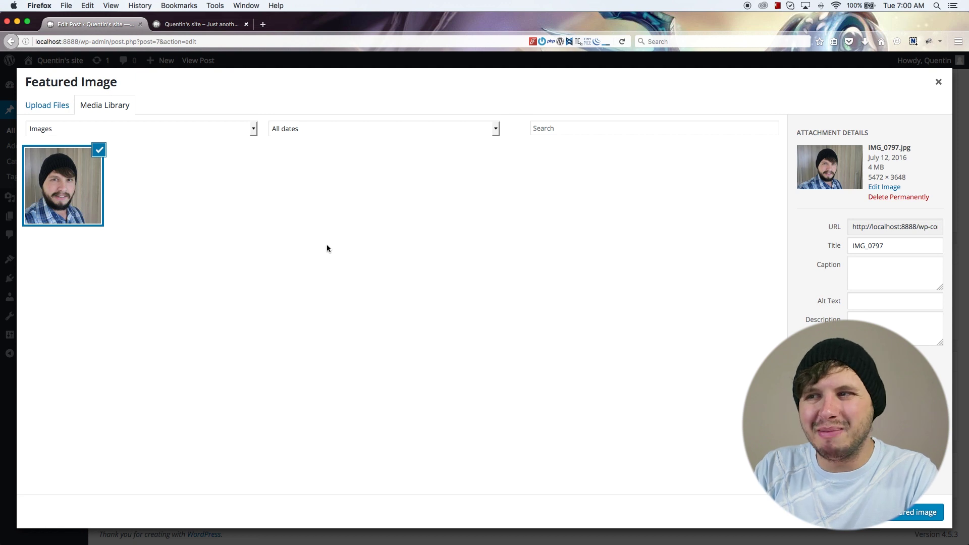
left_click(928, 512)
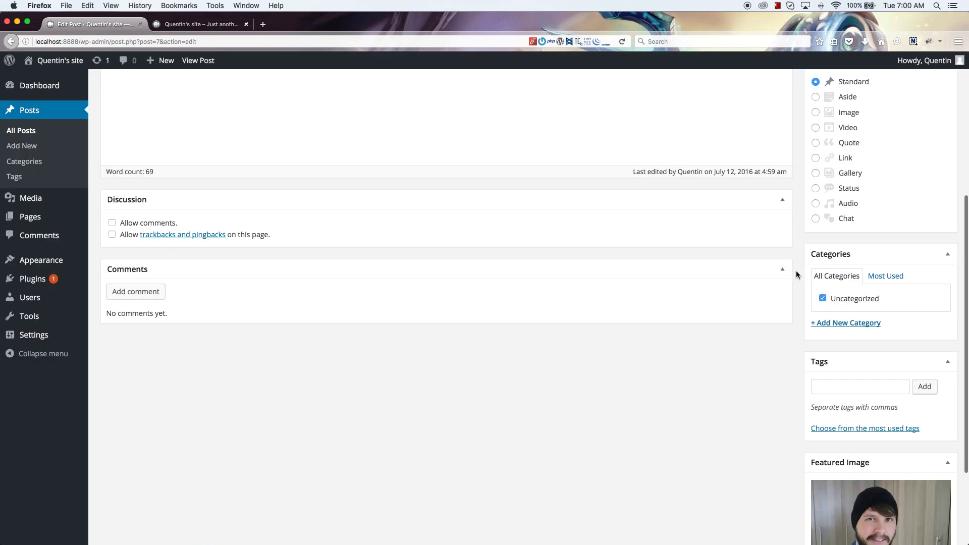
scroll(692, 272, "down", 5)
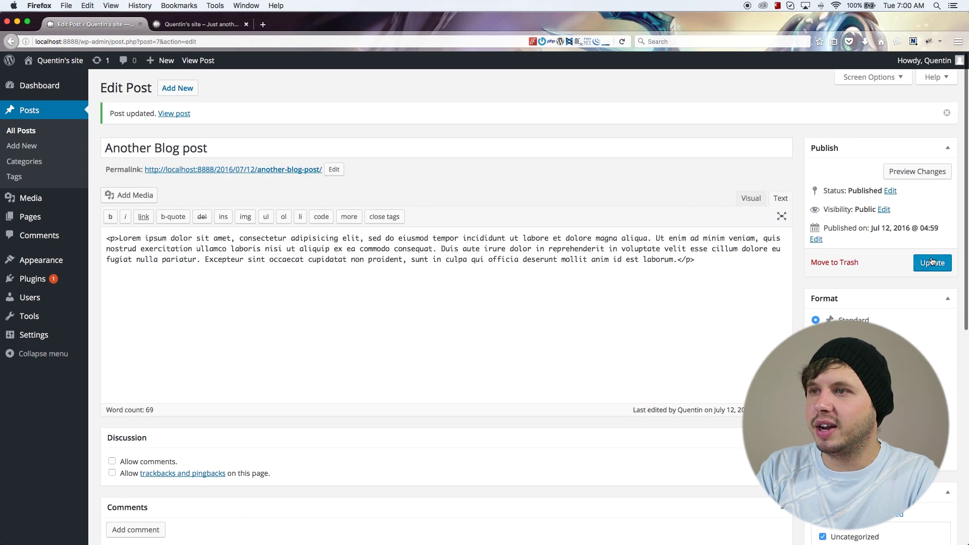
left_click(185, 31)
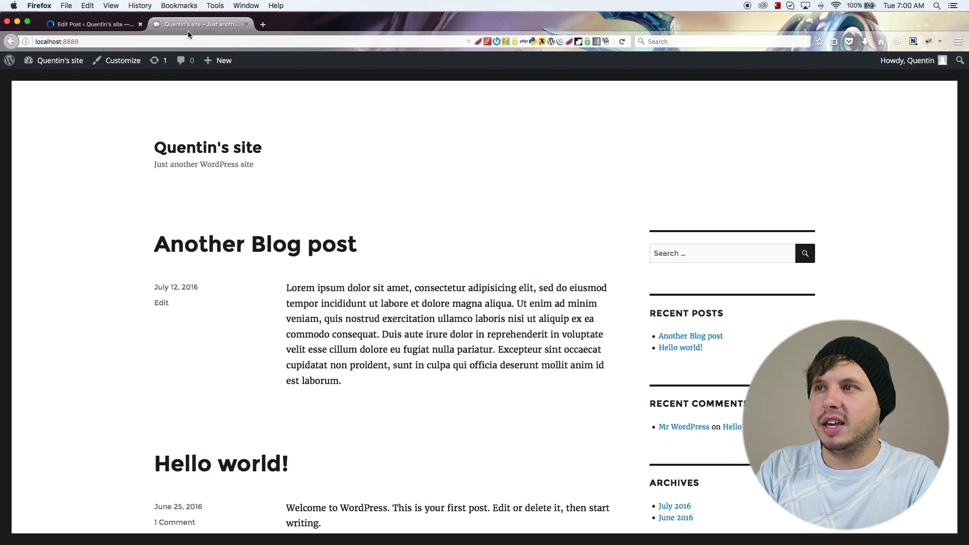
left_click(621, 41)
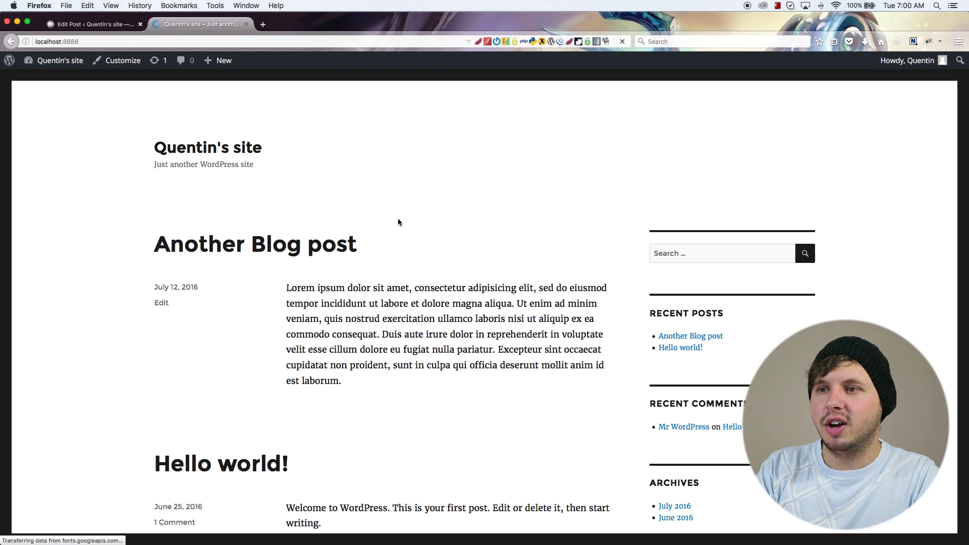
scroll(469, 313, "down", 5)
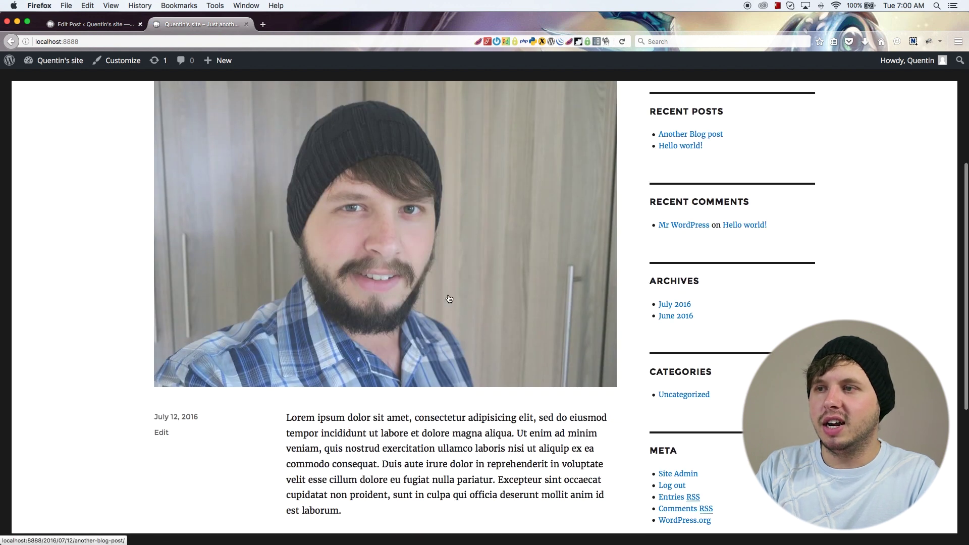
scroll(470, 313, "up", 3)
left_click(437, 223)
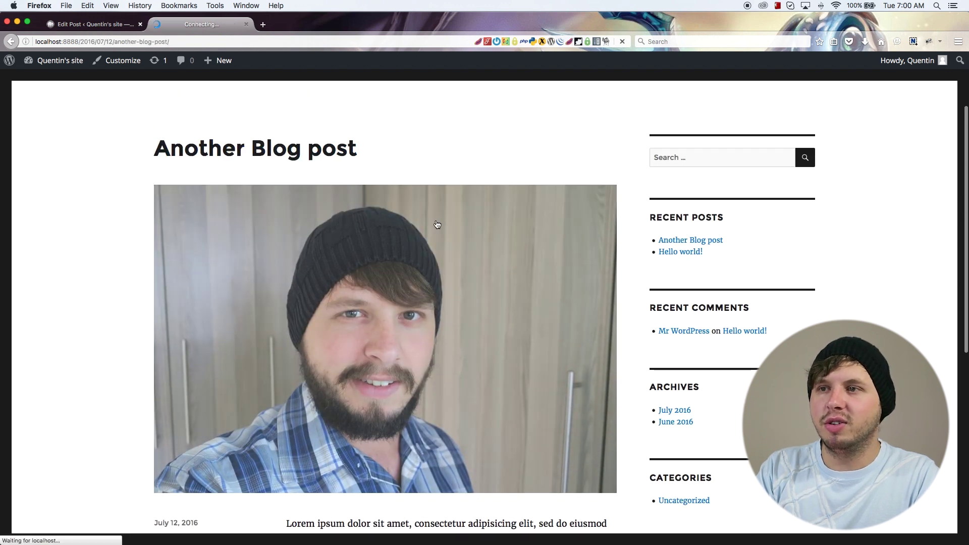
scroll(435, 219, "down", 4)
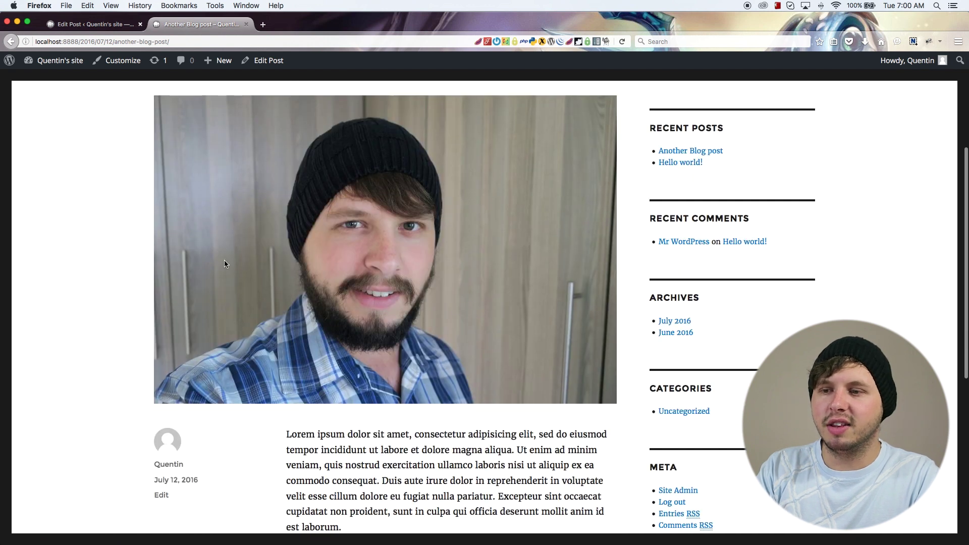
scroll(346, 303, "down", 3)
left_click_drag(343, 420, 156, 355)
scroll(238, 363, "down", 3)
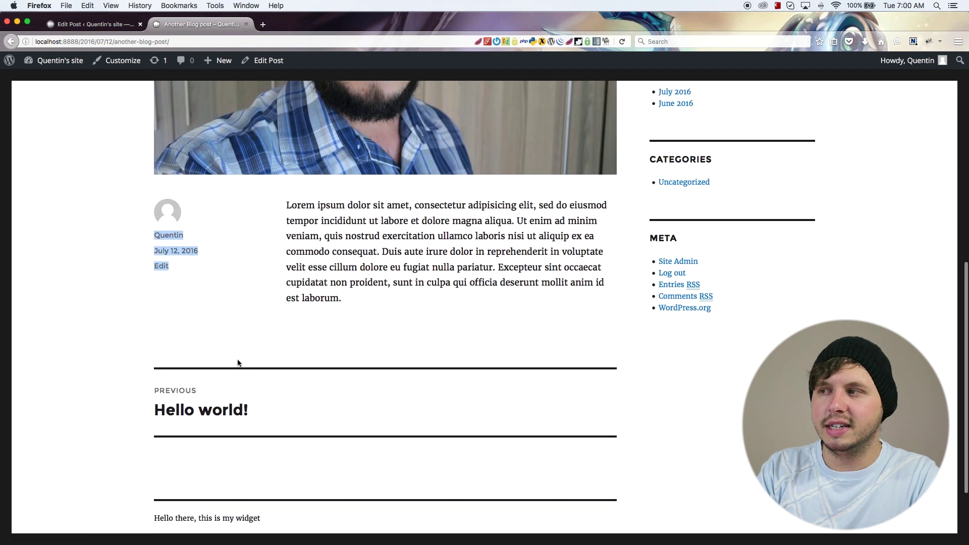
scroll(238, 362, "up", 10)
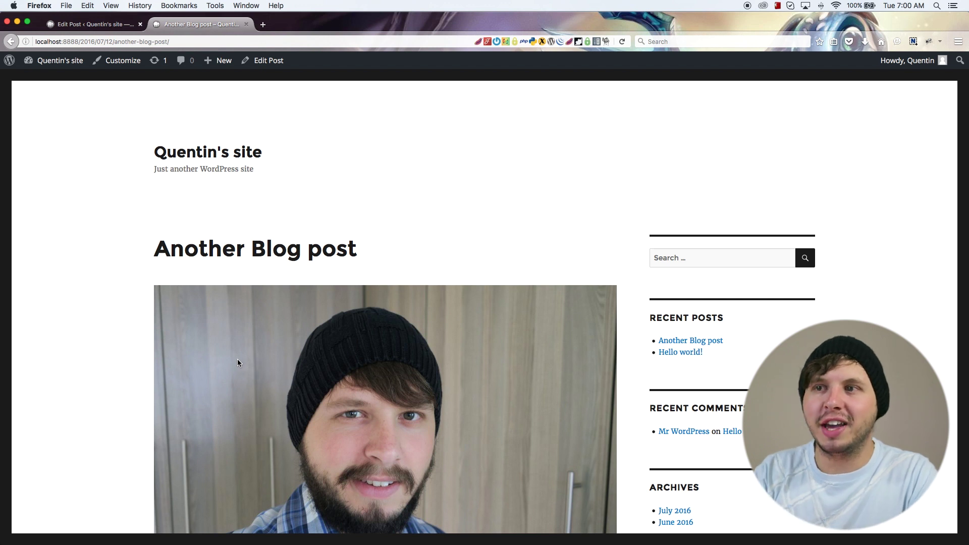
left_click(207, 161)
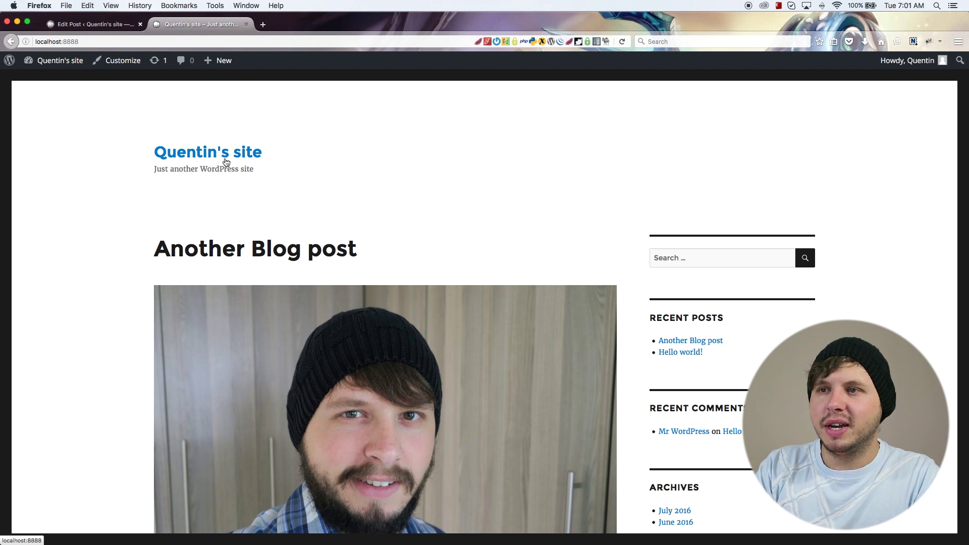
scroll(277, 165, "down", 5)
scroll(318, 176, "up", 5)
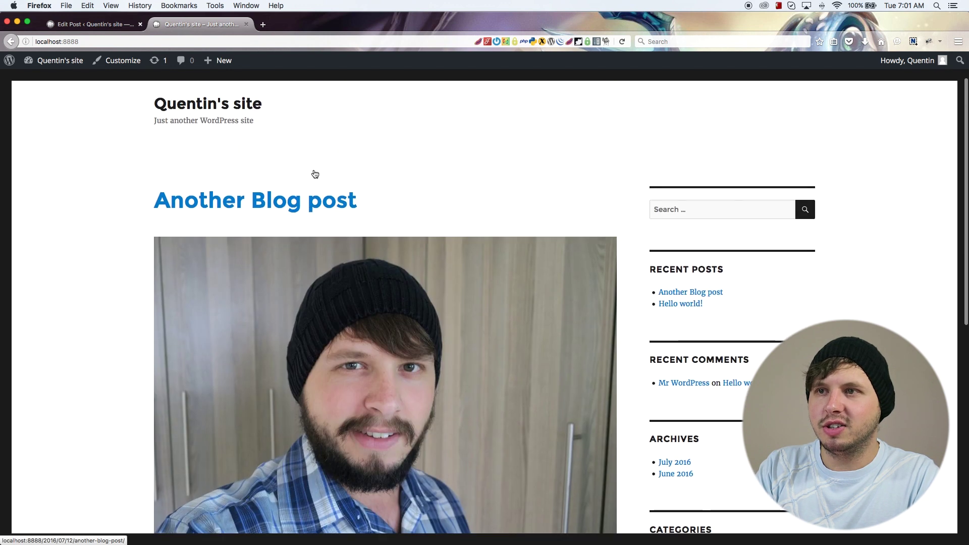
left_click(205, 157)
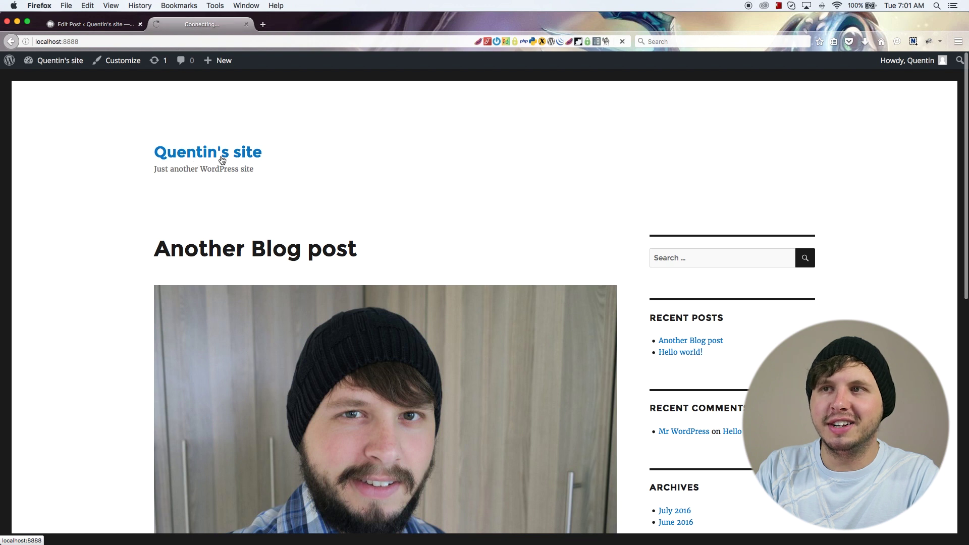
scroll(384, 176, "down", 3)
scroll(538, 194, "up", 3)
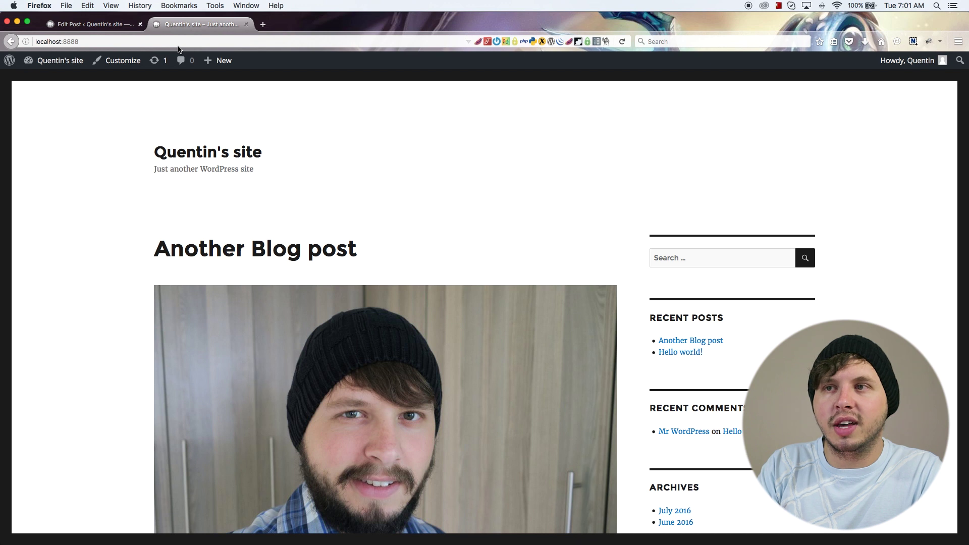
In the Customizer's Static Front Page section, choose a static page with Sample Page as front page.
left_click(121, 68)
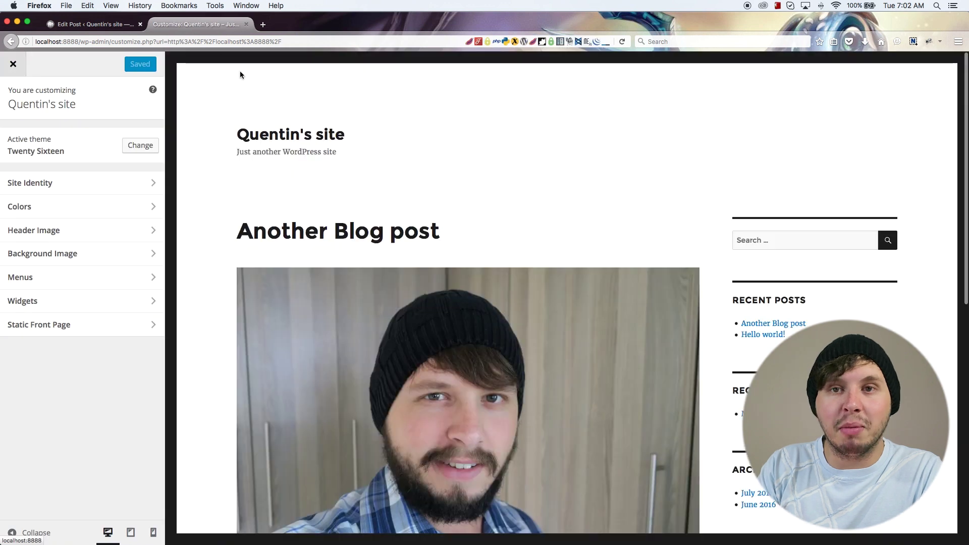
left_click(77, 329)
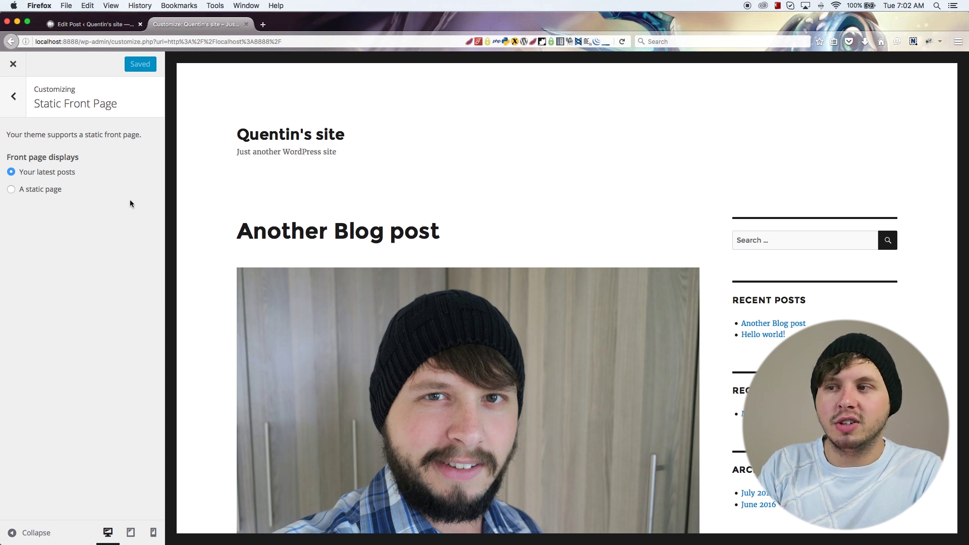
left_click(11, 189)
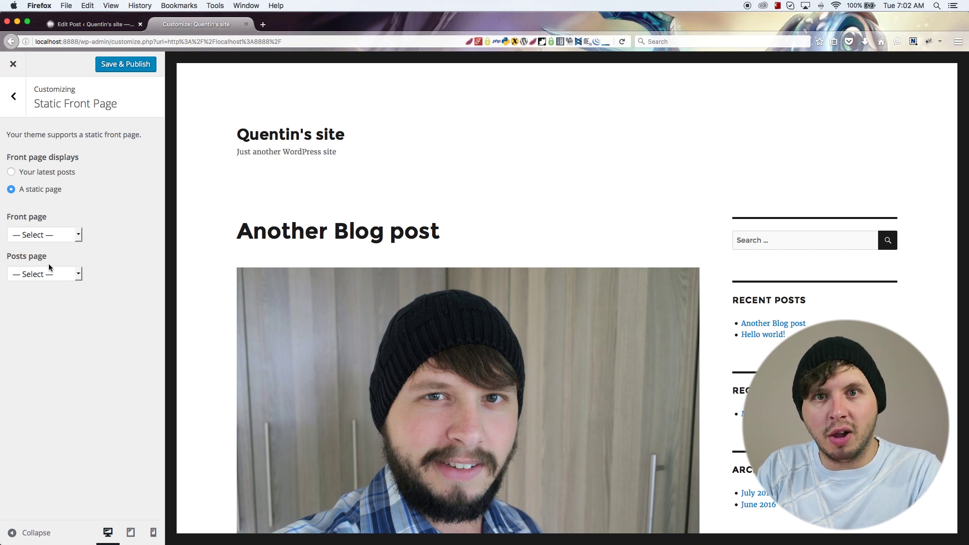
left_click(60, 275)
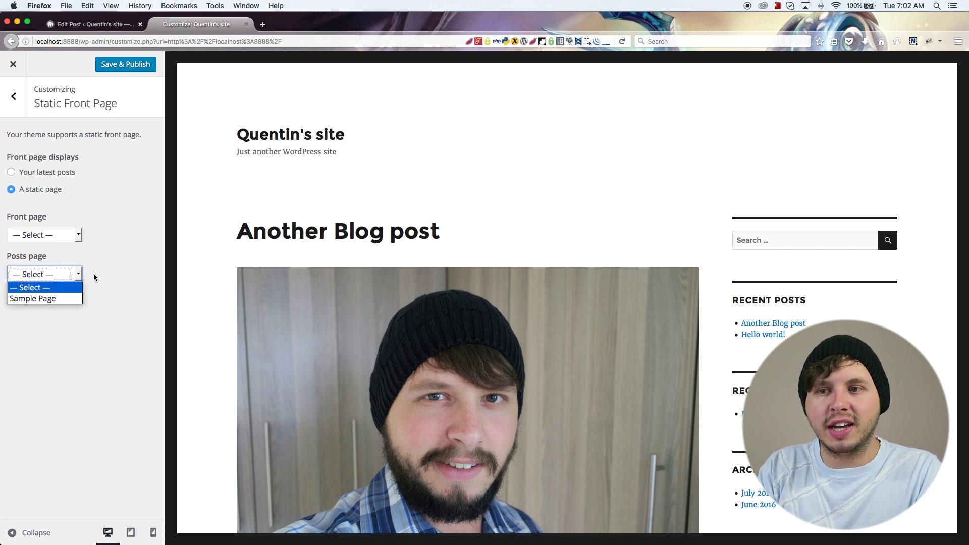
left_click(39, 272)
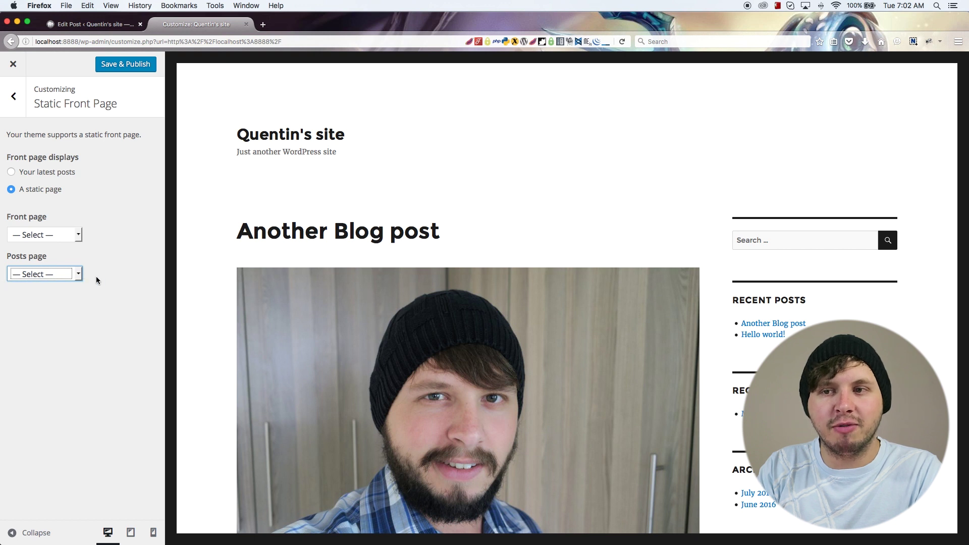
left_click(60, 235)
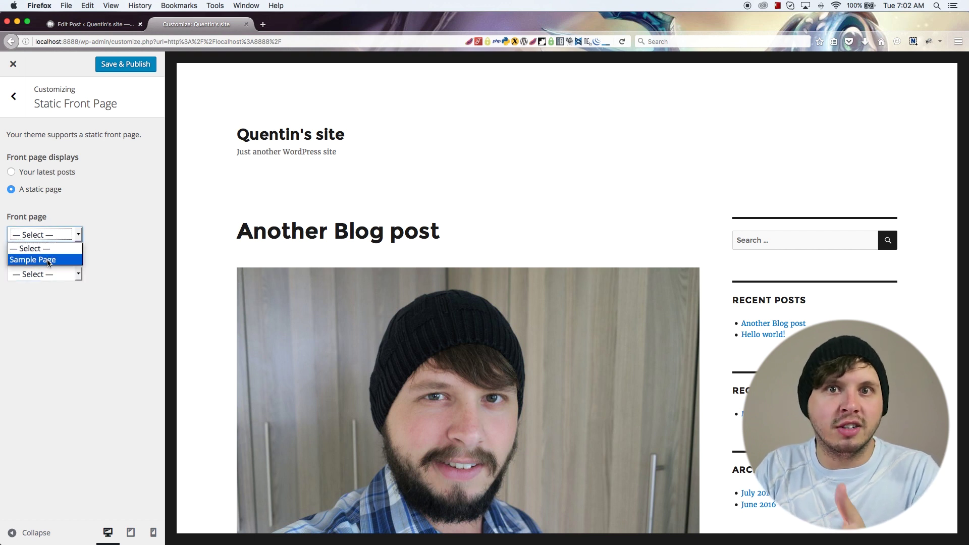
left_click(48, 260)
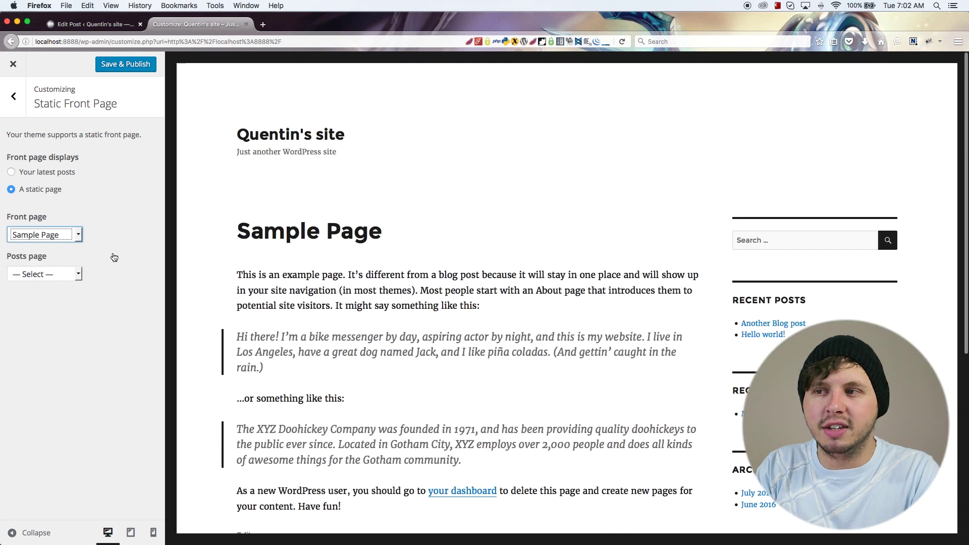
Save & Publish the front page setting and close the Customizer.
scroll(444, 237, "down", 3)
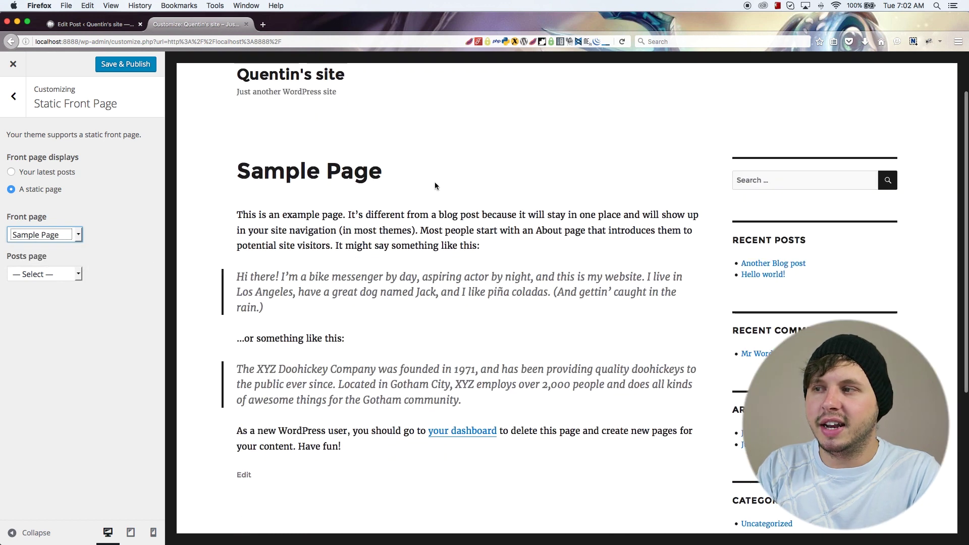
scroll(413, 364, "up", 3)
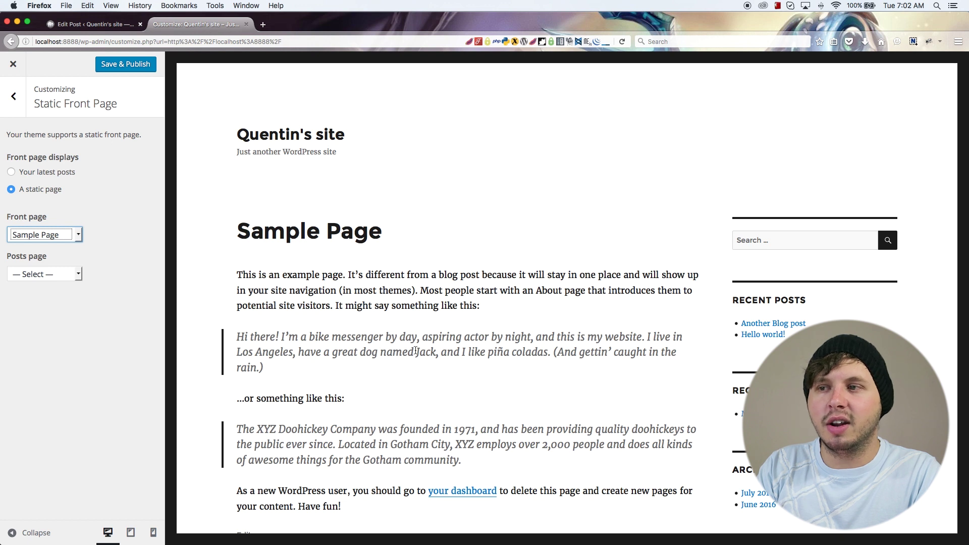
scroll(466, 471, "down", 1)
left_click_drag(420, 498, 248, 229)
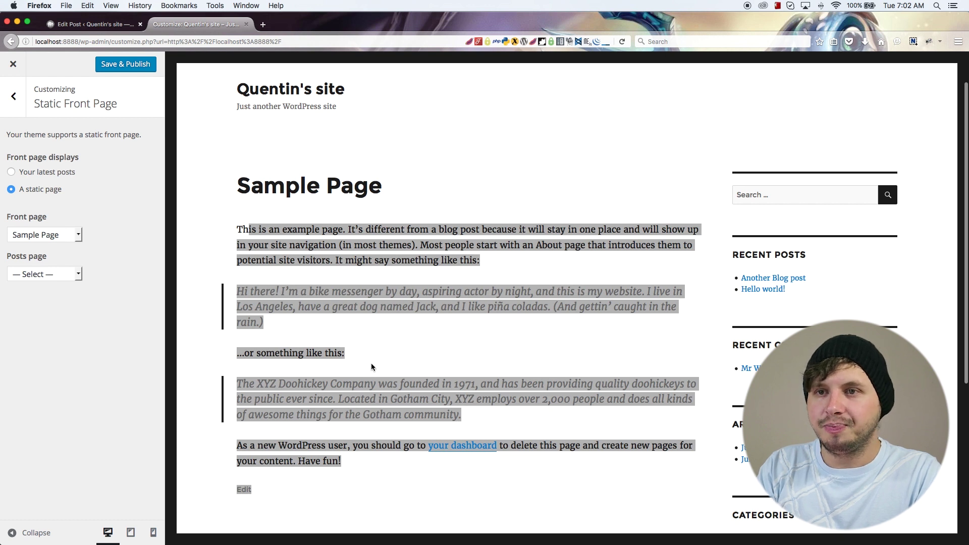
scroll(371, 362, "up", 1)
left_click(132, 65)
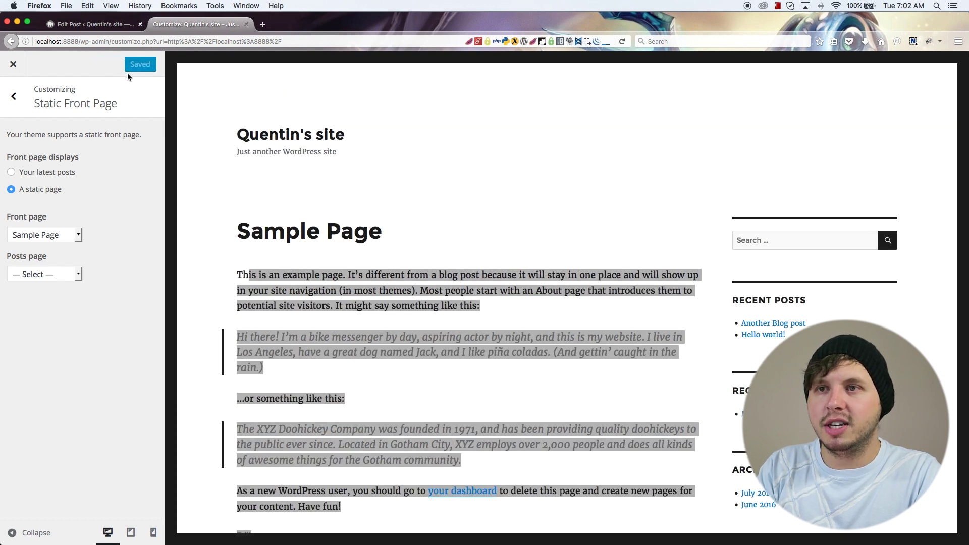
left_click(14, 97)
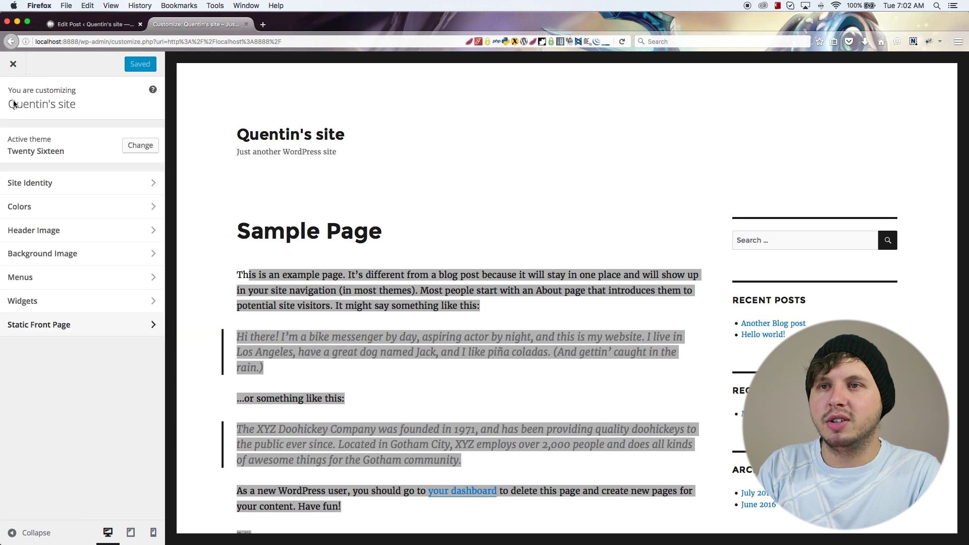
left_click(13, 63)
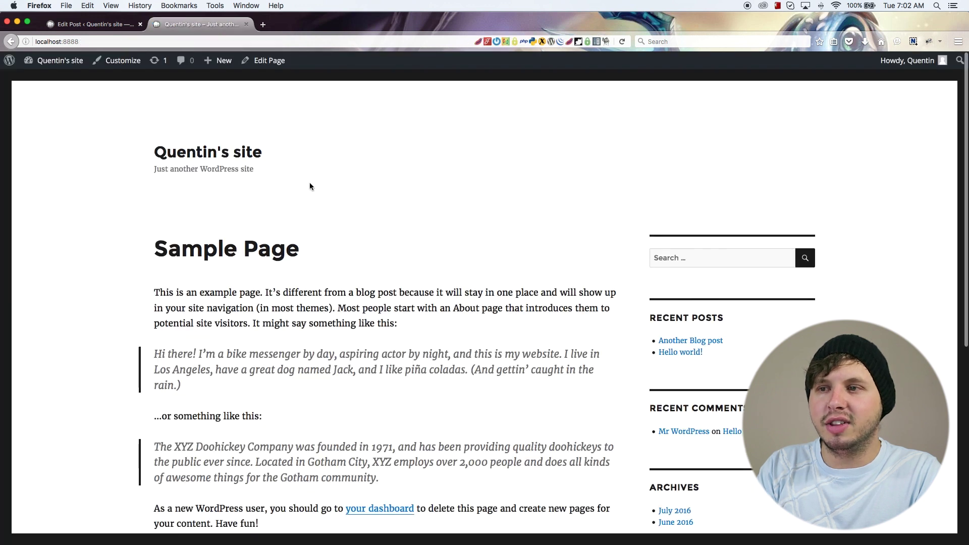
scroll(304, 318, "down", 3)
scroll(304, 318, "up", 3)
scroll(303, 318, "down", 5)
scroll(304, 318, "up", 5)
scroll(304, 321, "down", 2)
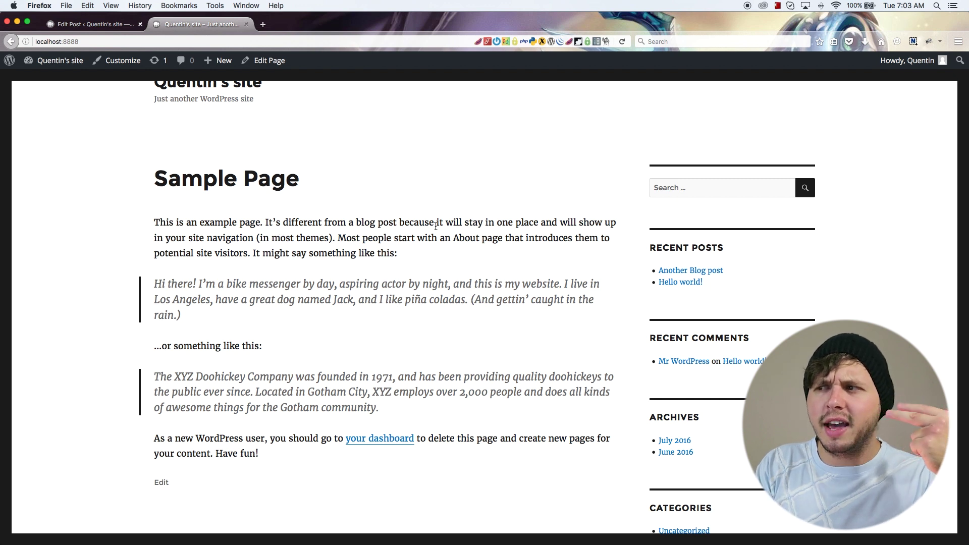
scroll(937, 162, "up", 3)
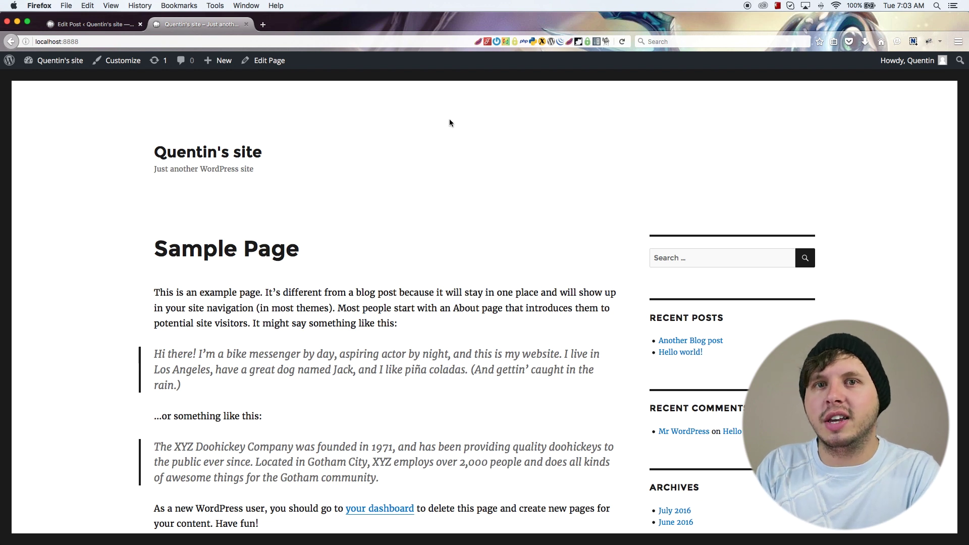
Create a new page titled 'Contact us'.
left_click(96, 31)
left_click(40, 217)
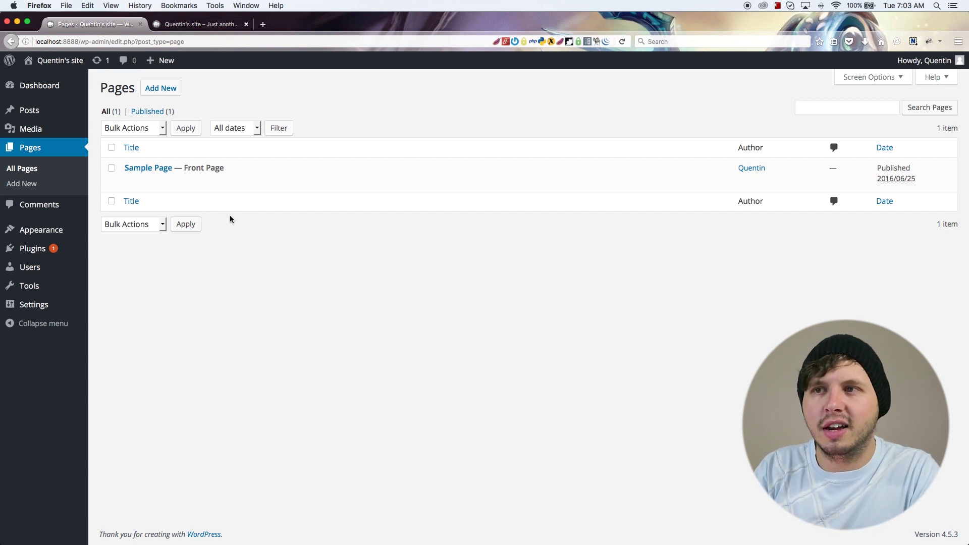
left_click(160, 88)
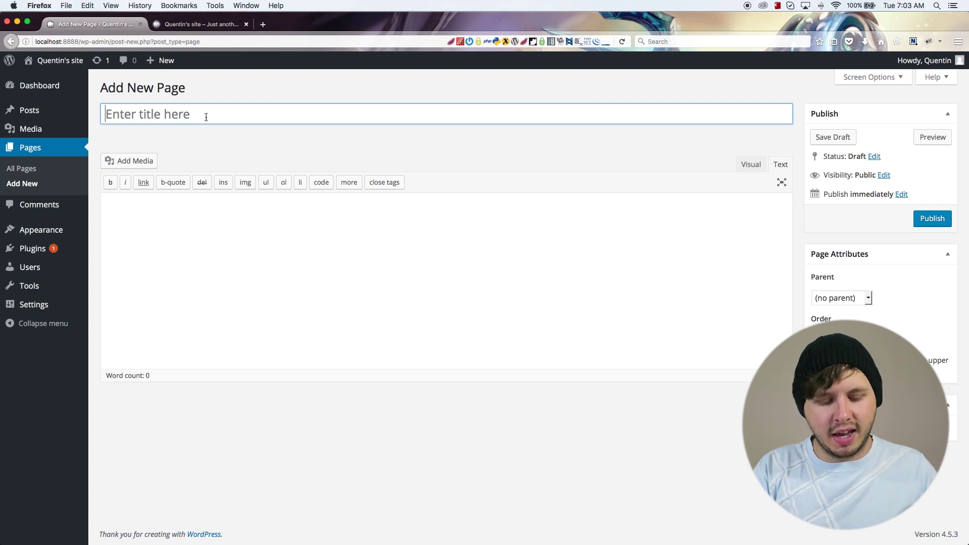
type("Contsct")
key("BackSpace")
key("BackSpace")
type("act us")
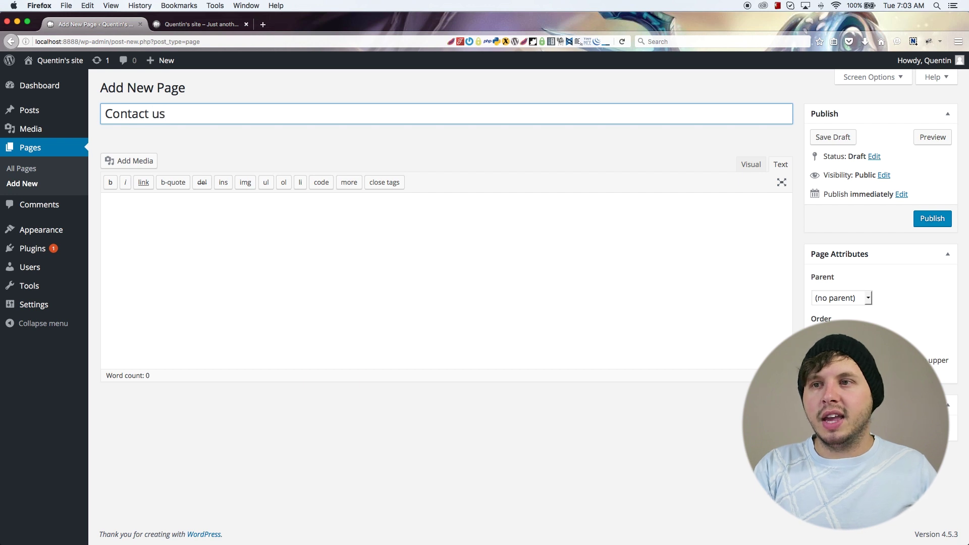
left_click(169, 216)
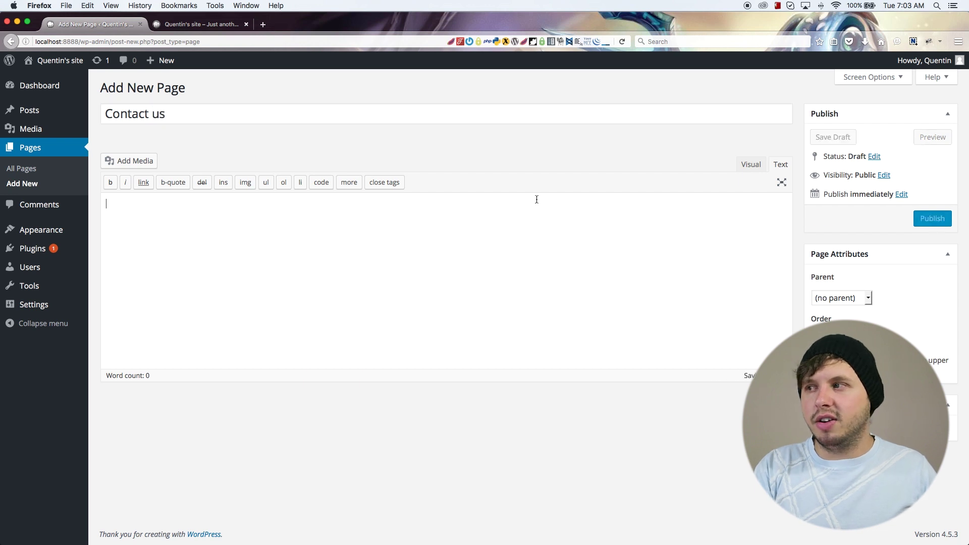
In the Visual editor, type Tel:, Address: and email: on separate lines in the body.
left_click(751, 166)
left_click(540, 252)
type("Tel:")
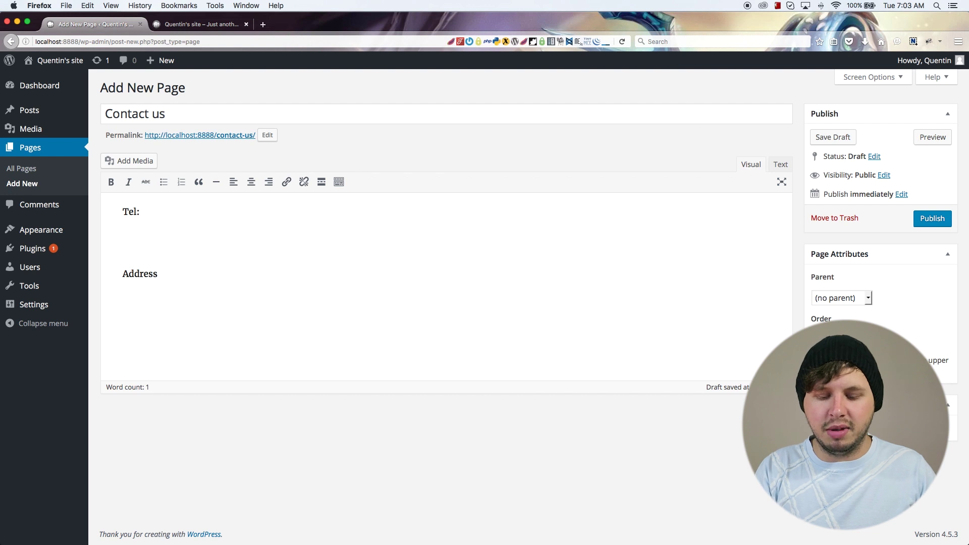
key("Return")
key("Return")
type("email:")
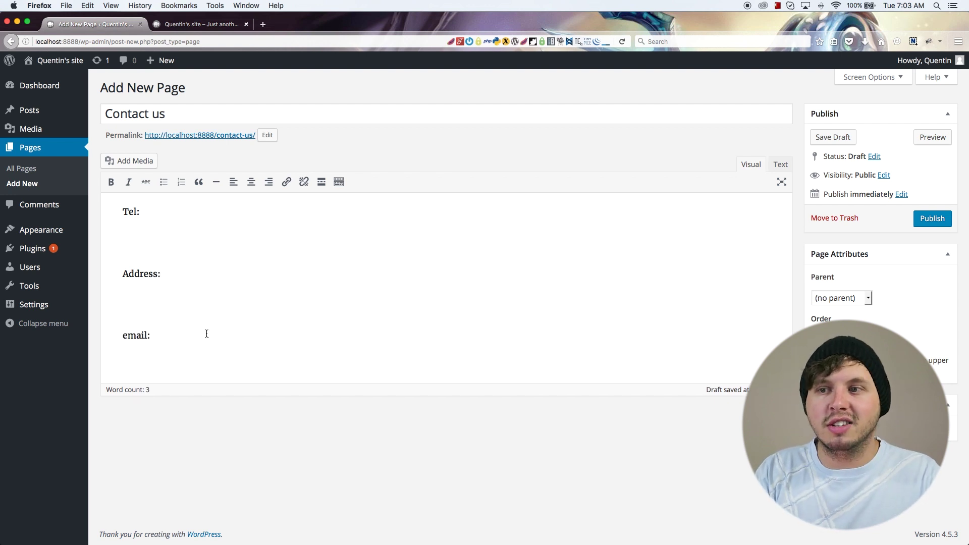
left_click_drag(207, 333, 108, 134)
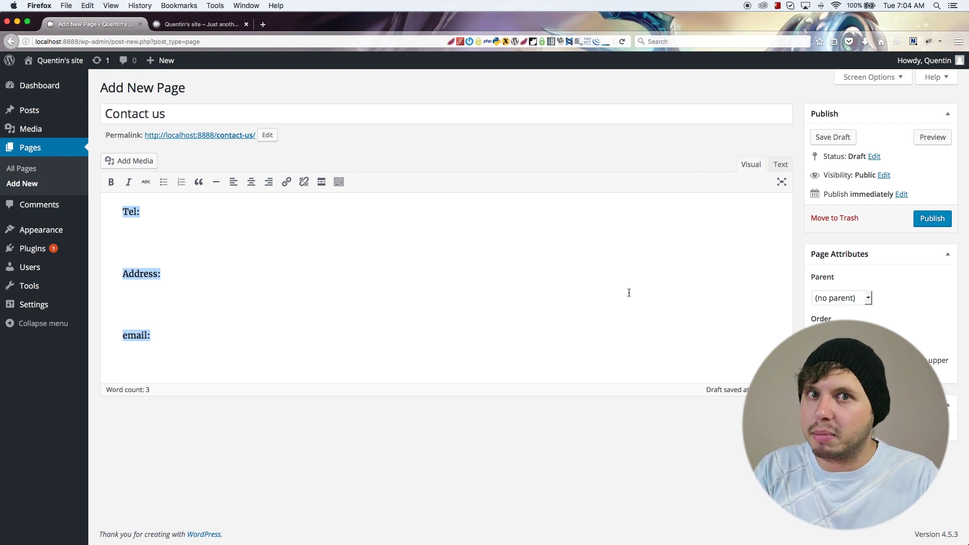
Publish the Contact us page and return to the All Pages list.
left_click(942, 221)
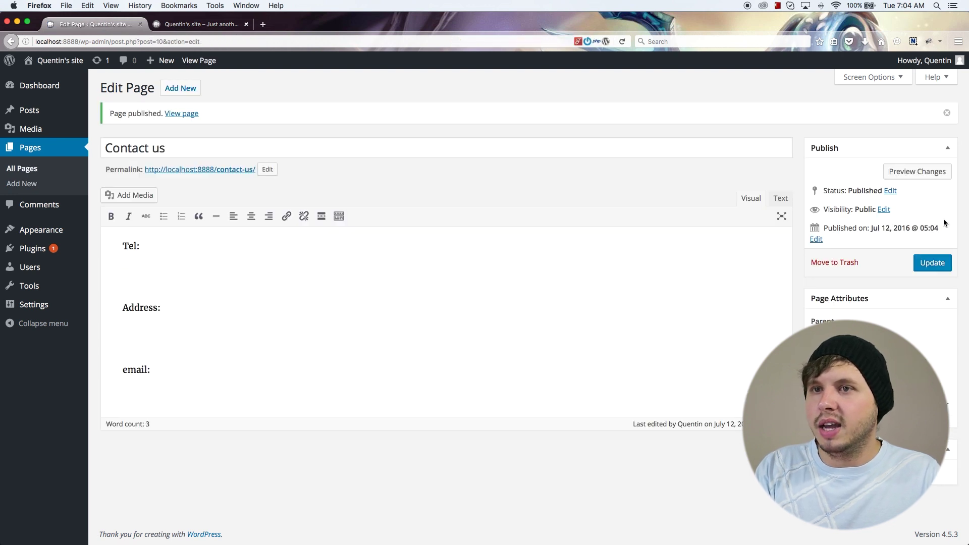
left_click(53, 151)
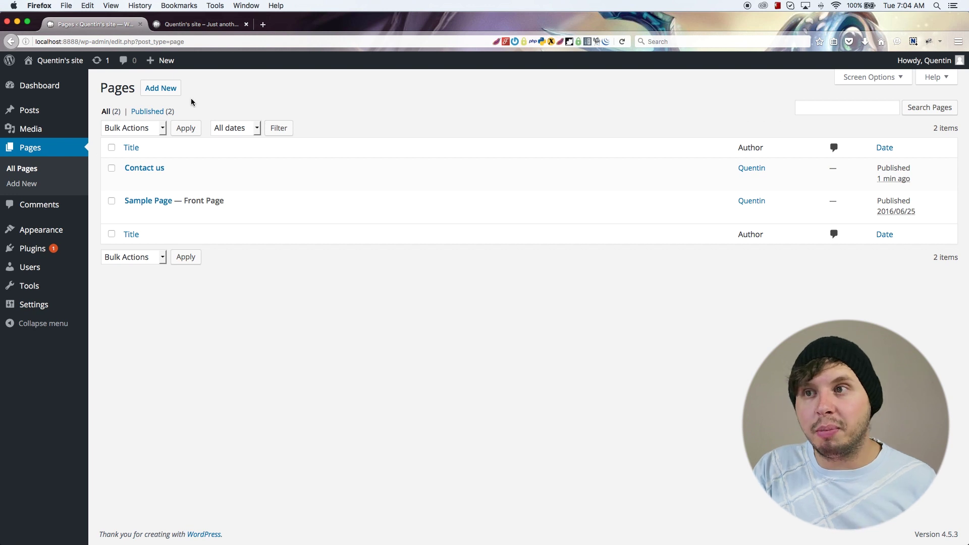
Start a new page titled 'About us', toggling the Discussion box on then off in Screen Options.
left_click(172, 91)
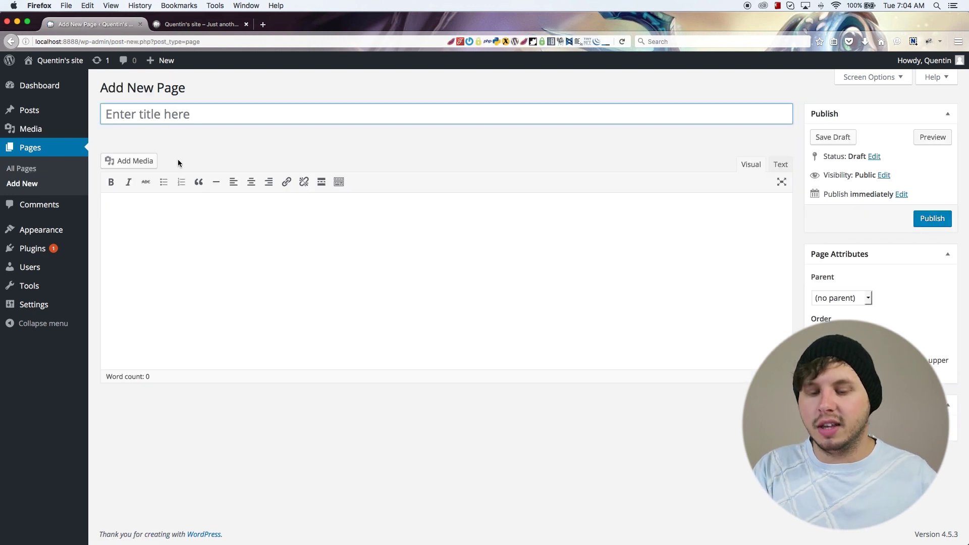
type("About us")
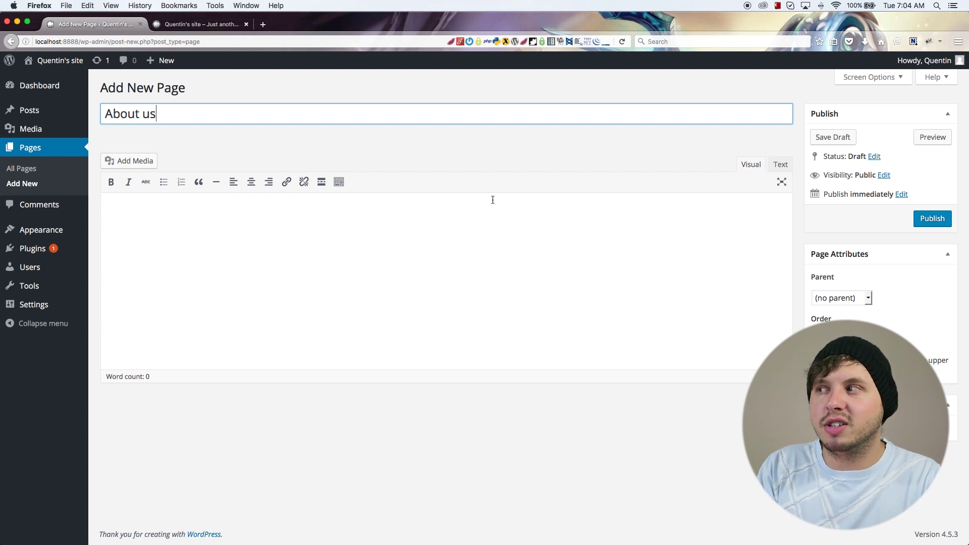
left_click(897, 79)
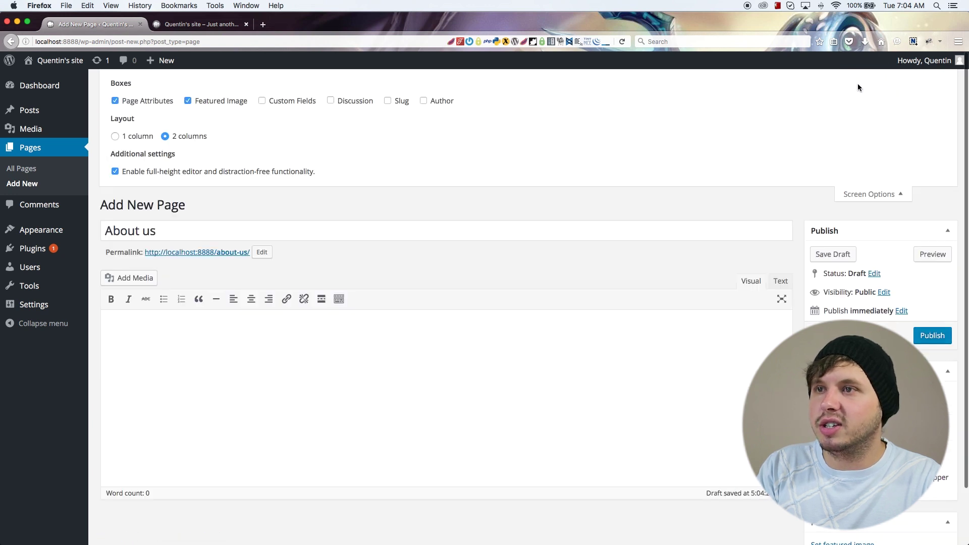
left_click(353, 100)
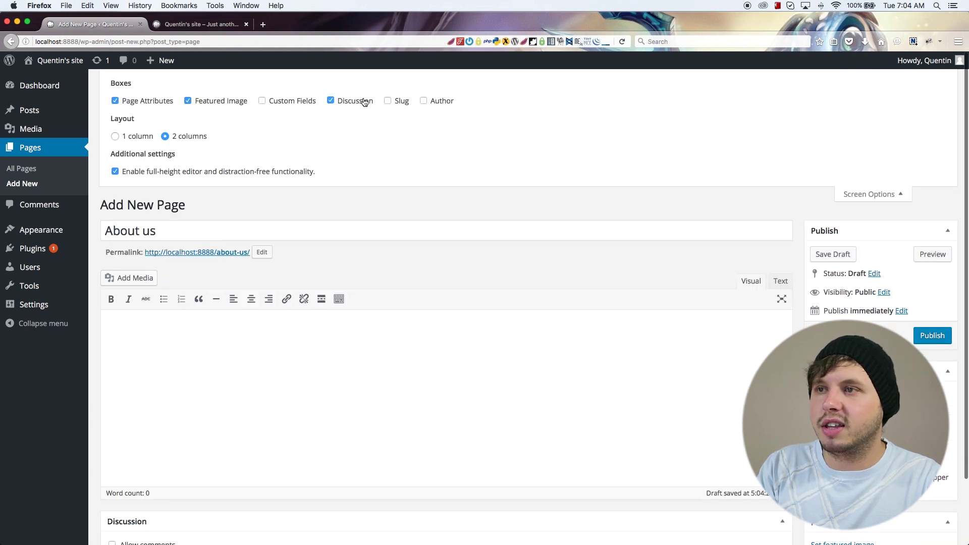
scroll(399, 121, "down", 2)
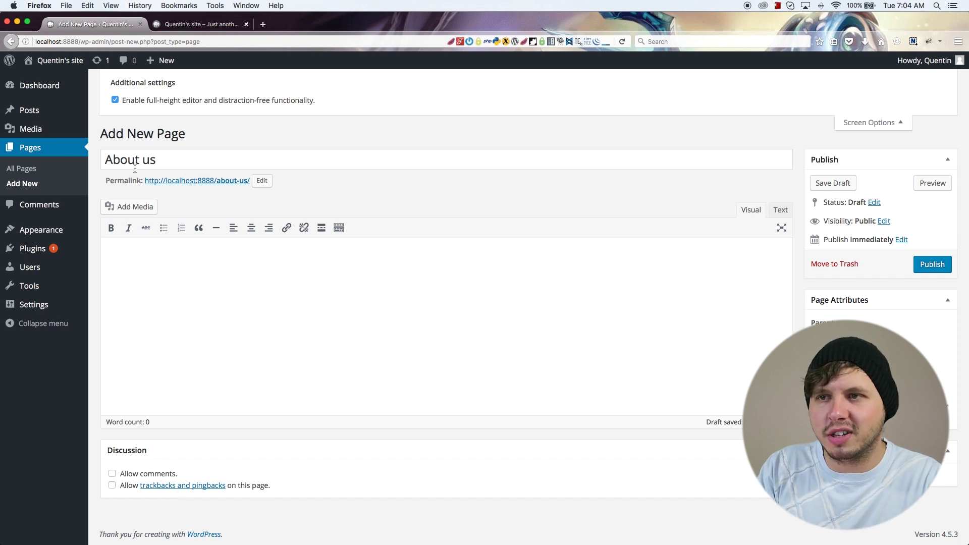
scroll(307, 204, "up", 3)
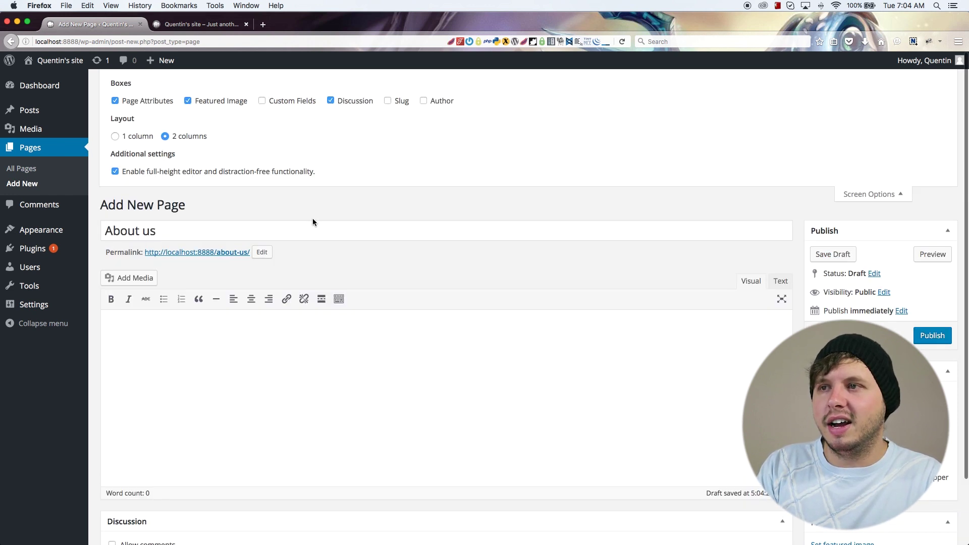
left_click(331, 101)
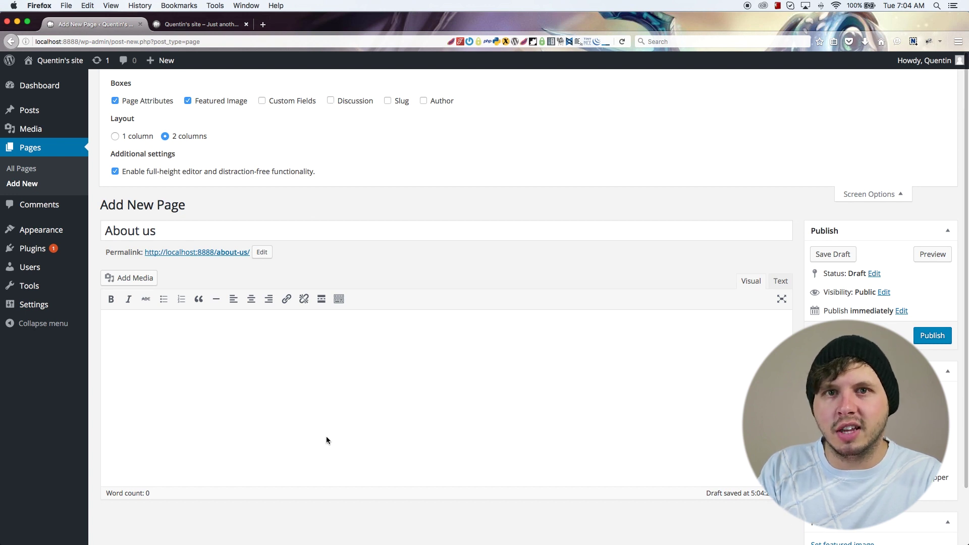
left_click(298, 416)
scroll(549, 383, "down", 2)
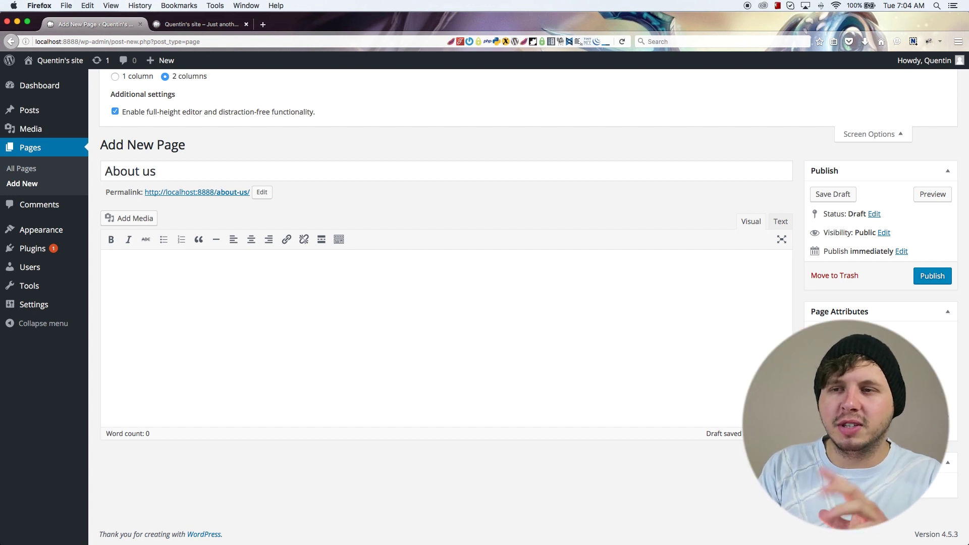
Paste the Lorem ipsum paragraph into the About us body and publish the page.
type("Lorem ipsum dolor sit amet, consectetur adipisicing elit, sed do eiusmod tempor incididunt ut labore et dolore magna aliqua. Ut enim ad minim veniam, quis nostrud exercitation ullamco laboris nisi ut aliquip ex ea commodo consequat. Duis aute irure dolor in reprehenderit in voluptate velit esse cillum dolore eu fugiat nulla pariatur. Excepteur sint occaecat cupidatat non proident, sunt in culpa qui officia deserunt mollit anim id est laborum.")
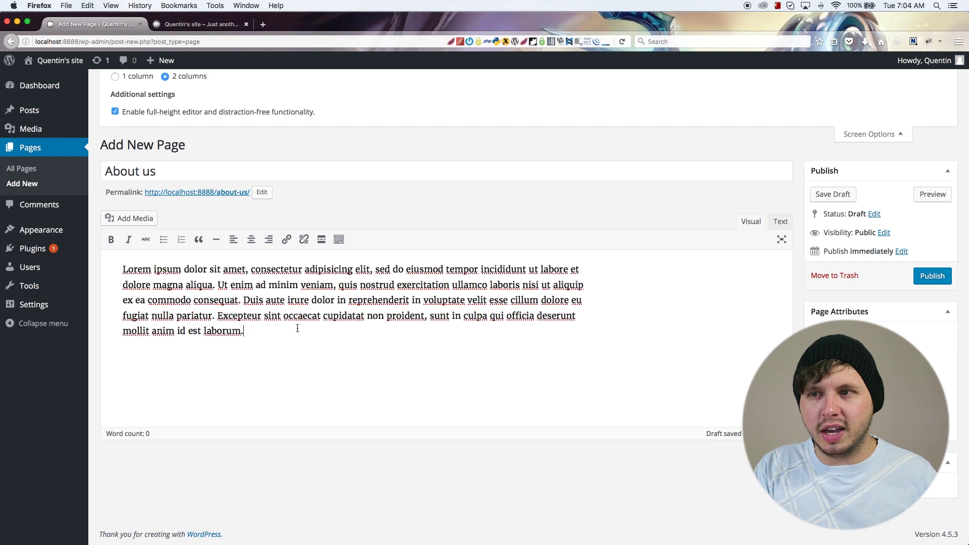
key("super+a")
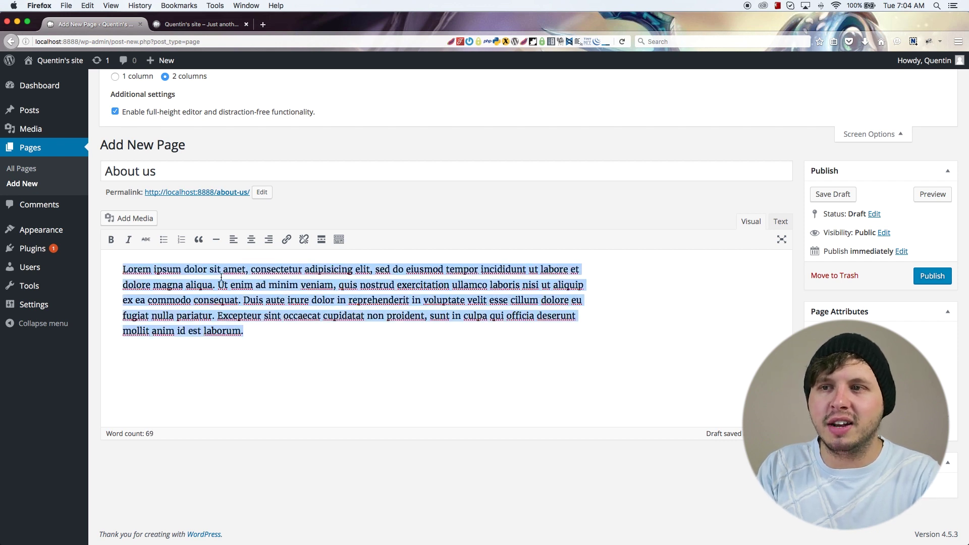
left_click(136, 146)
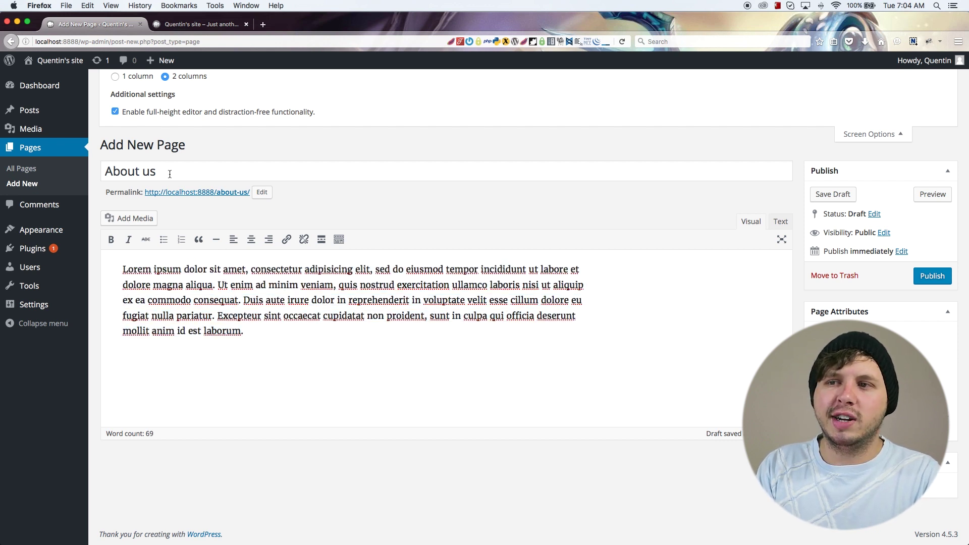
left_click_drag(169, 171, 77, 167)
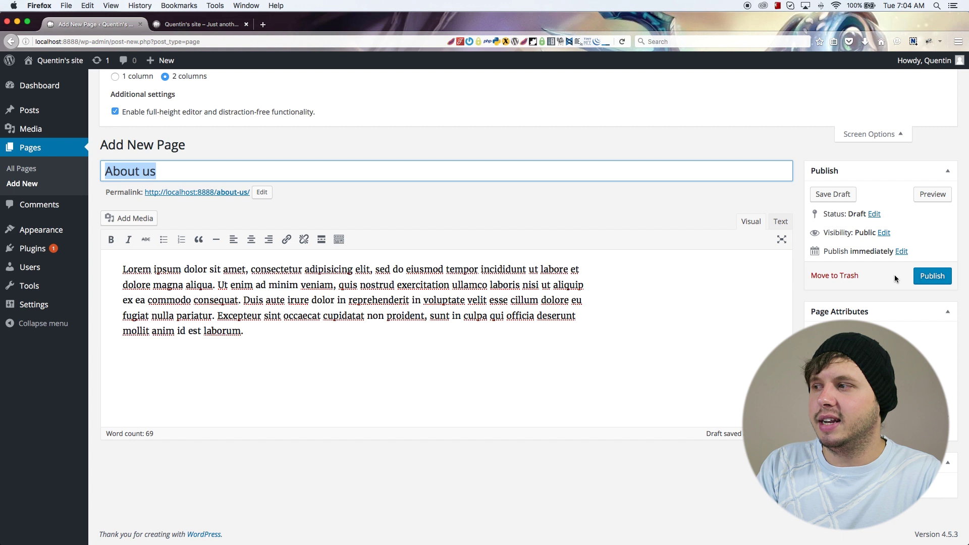
left_click(927, 278)
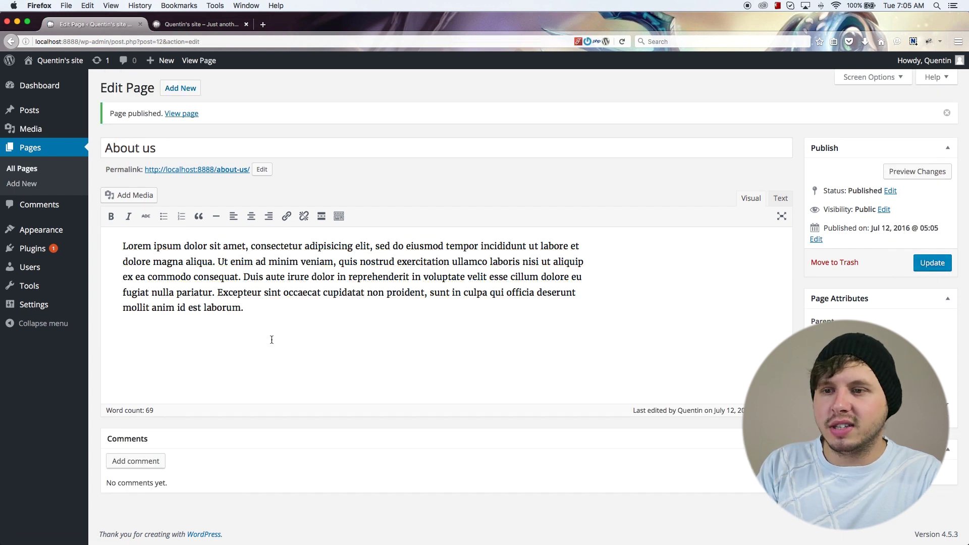
left_click(919, 174)
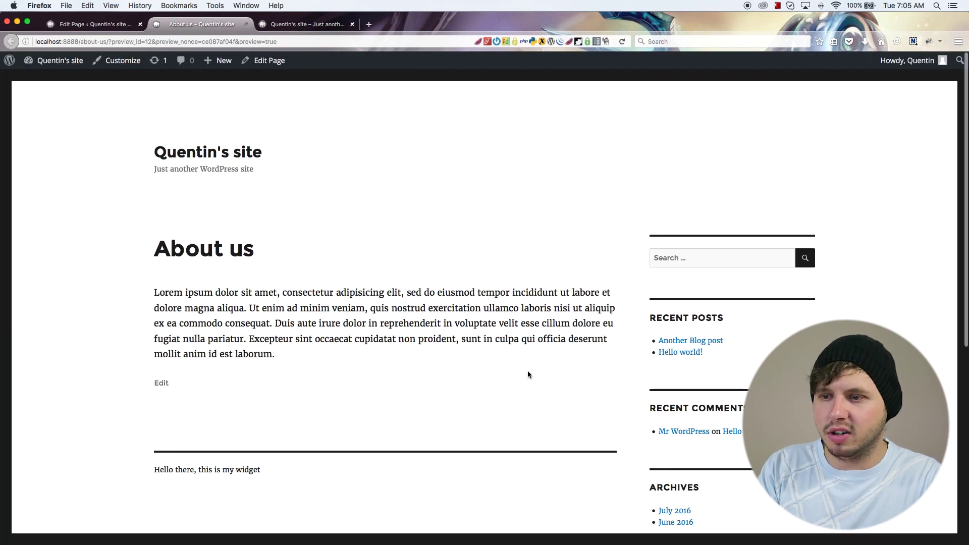
scroll(310, 364, "down", 5)
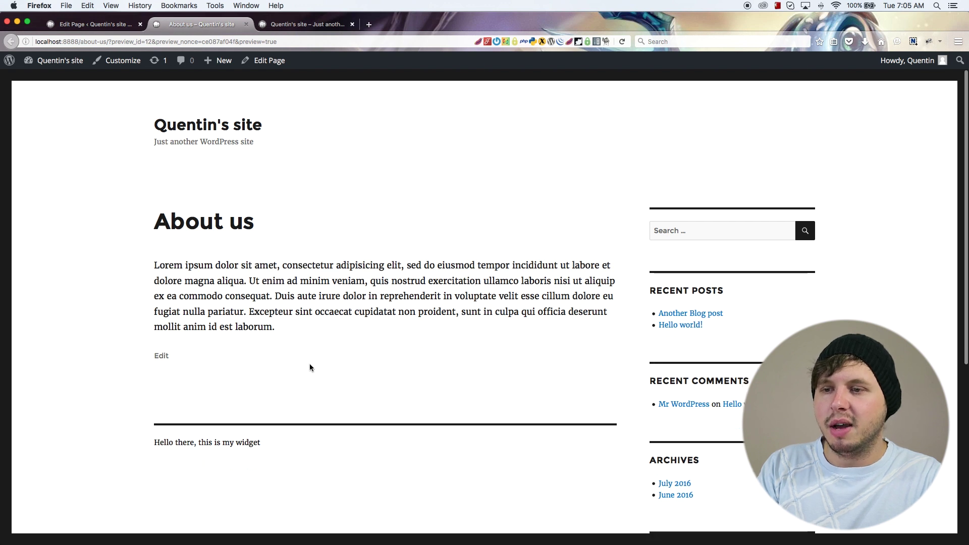
scroll(346, 351, "up", 5)
left_click_drag(275, 348, 196, 271)
left_click_drag(280, 355, 221, 319)
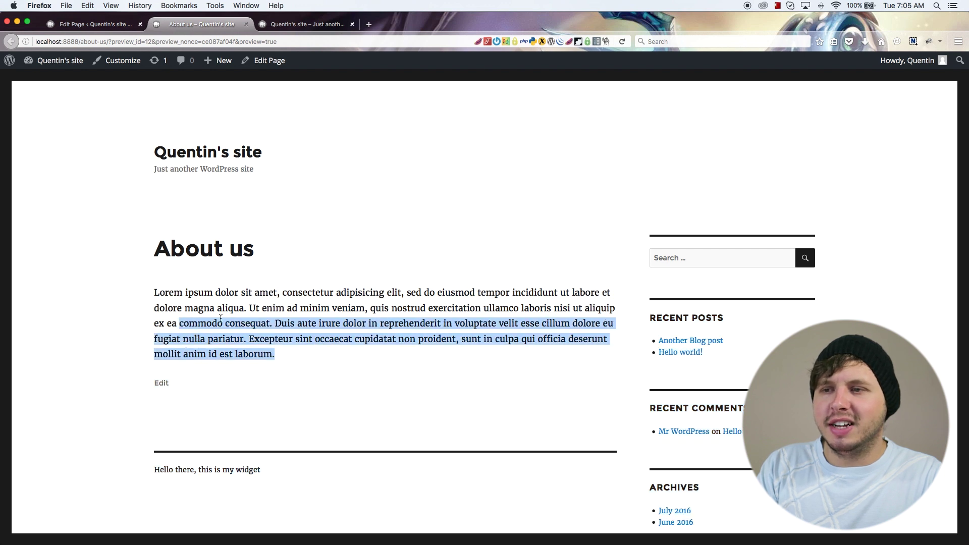
left_click(246, 24)
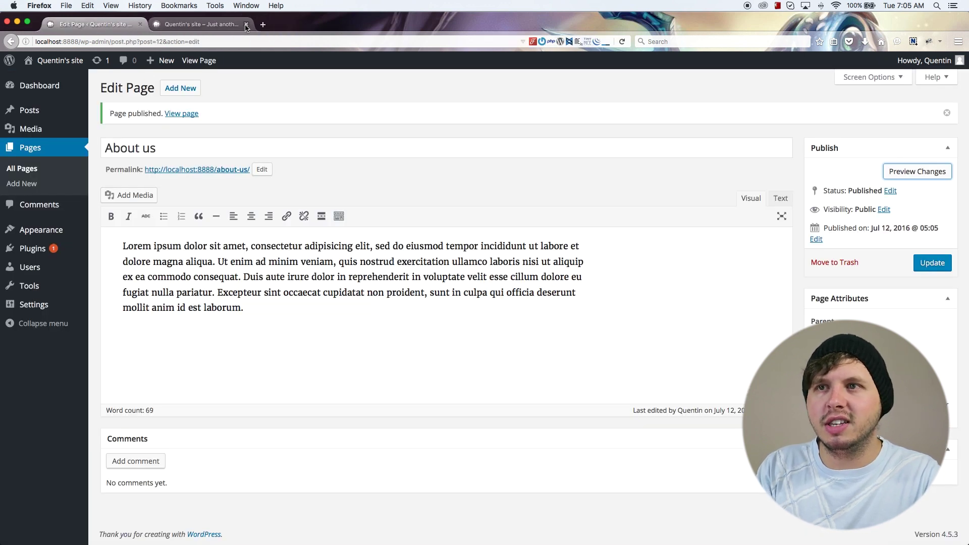
left_click(187, 25)
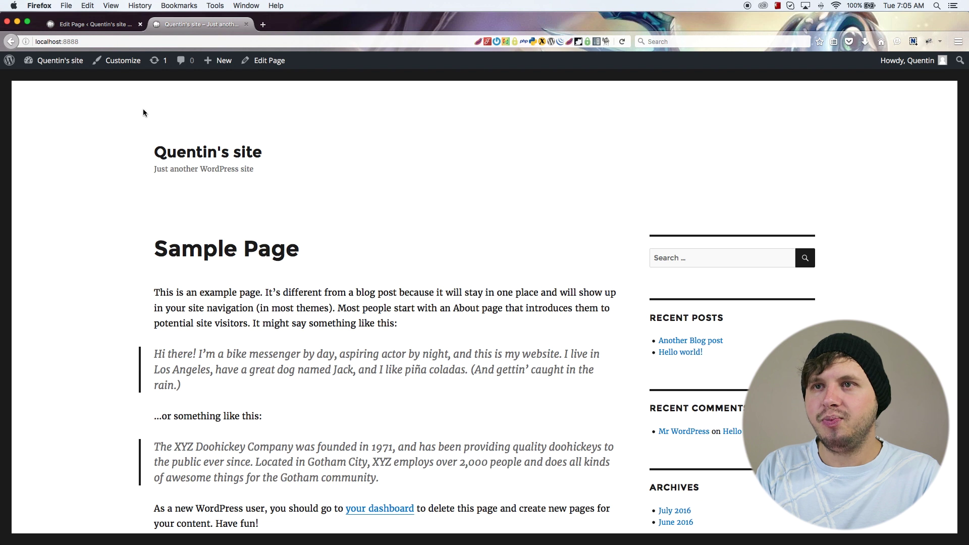
left_click(71, 25)
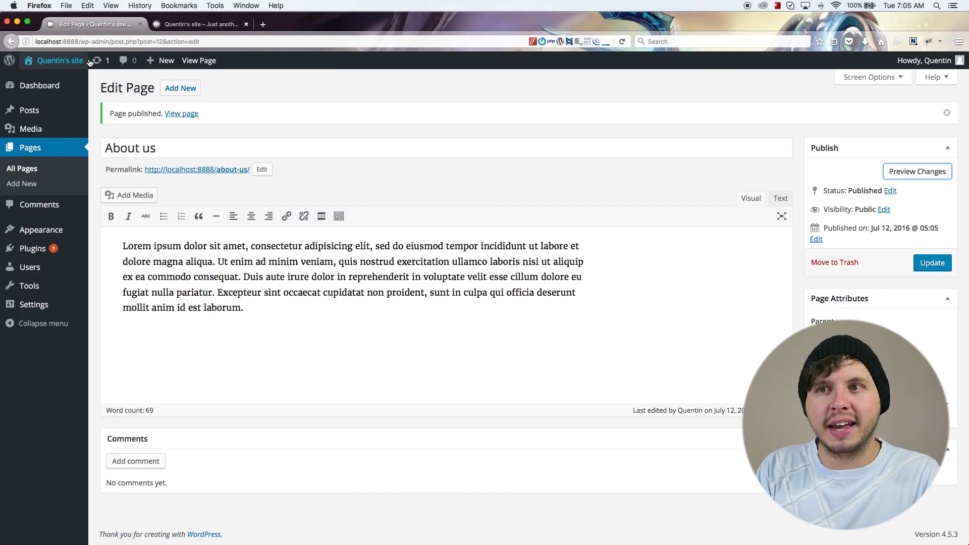
mouse_move(43, 236)
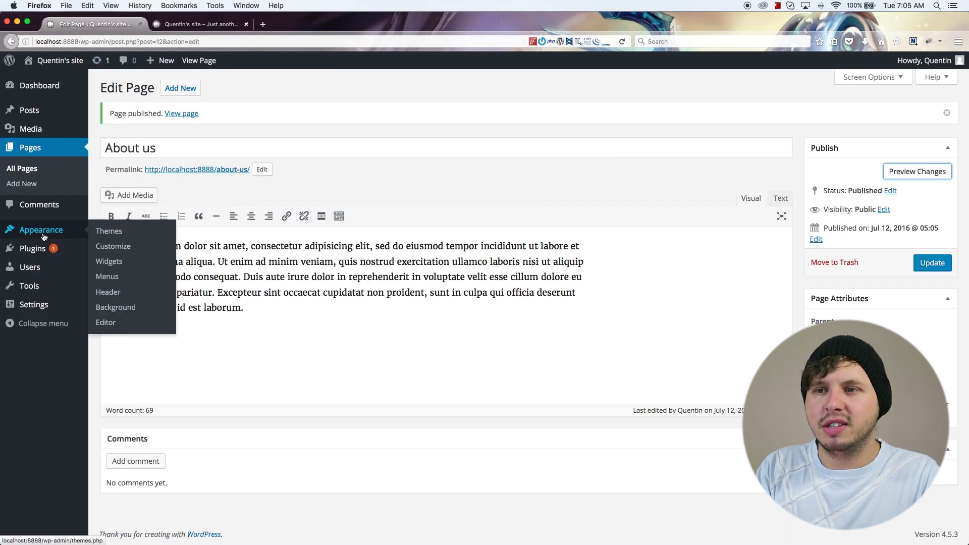
Create an empty navigation menu named 'Main Menu' under Appearance > Menus.
left_click(114, 279)
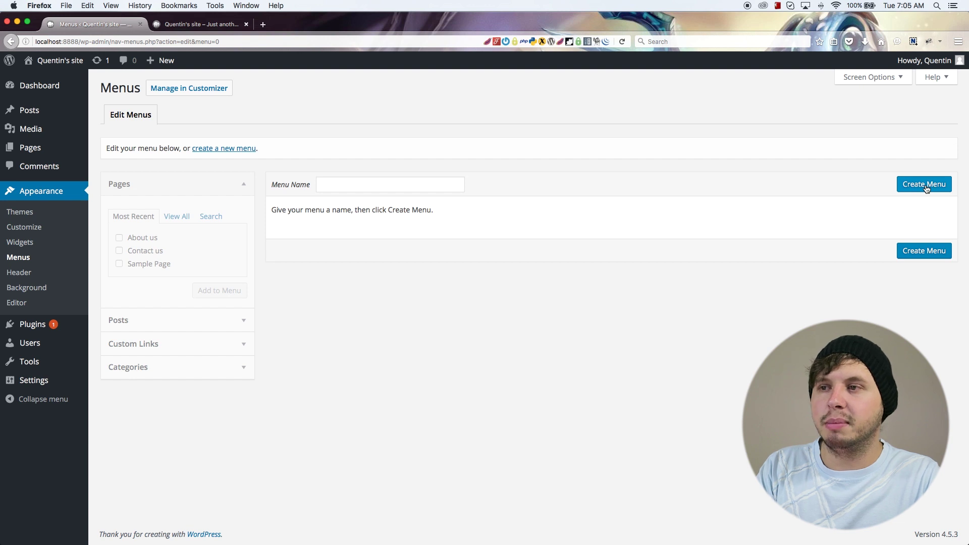
left_click(343, 186)
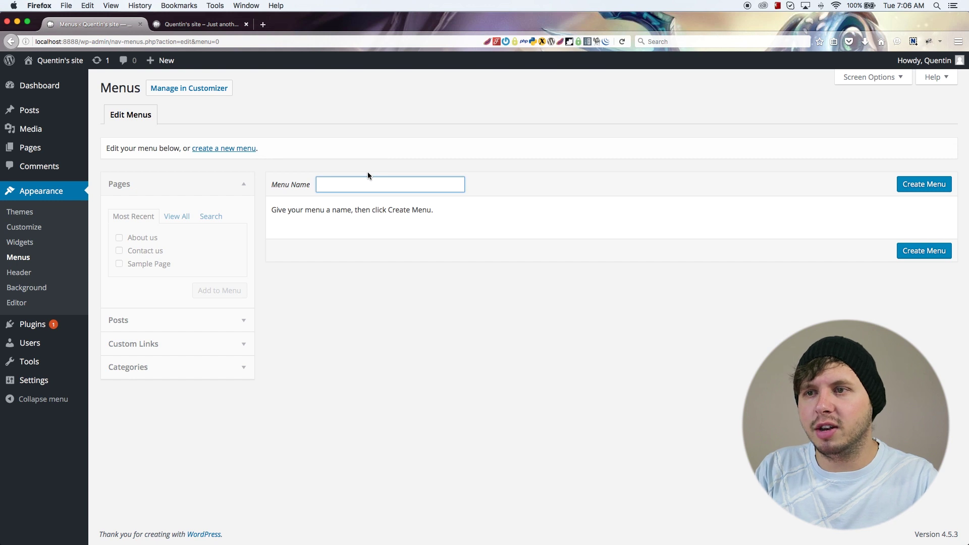
left_click(372, 184)
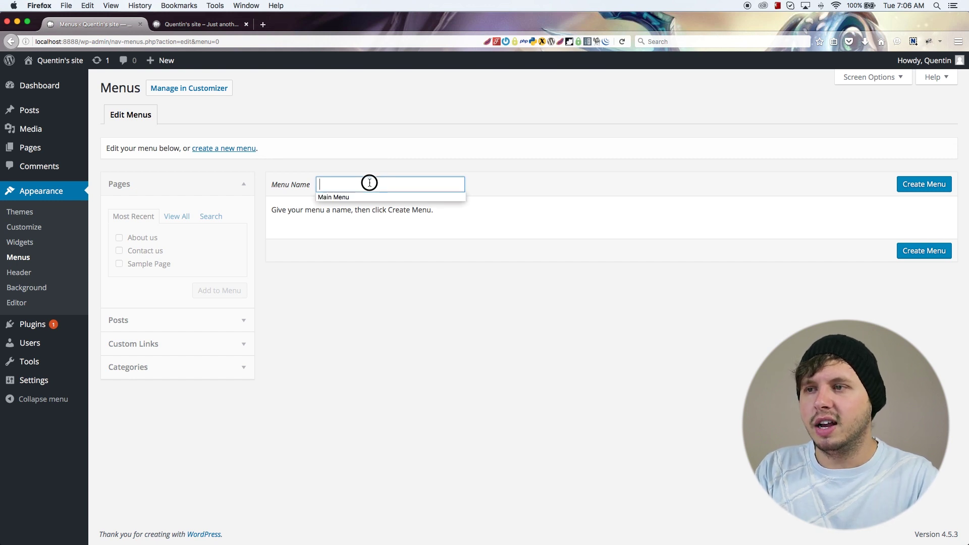
left_click(349, 197)
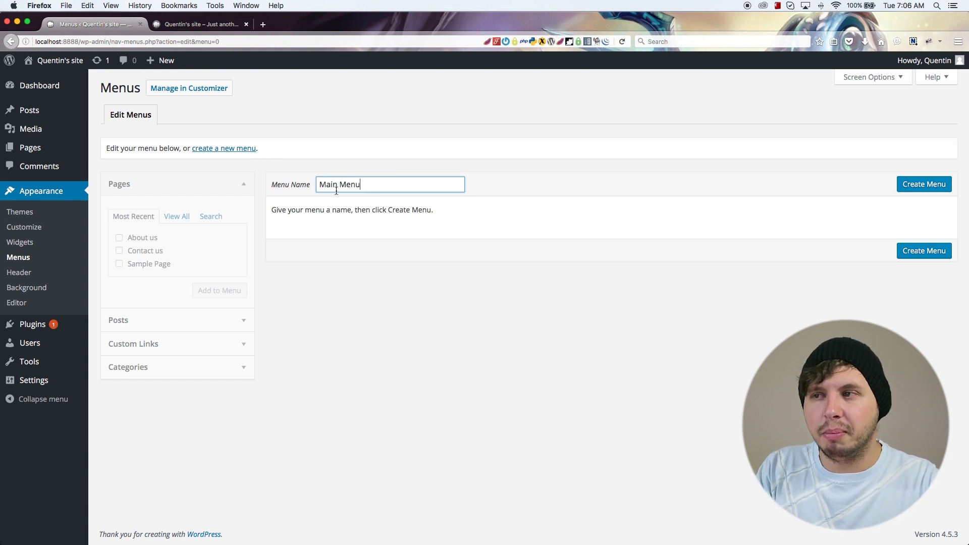
left_click(932, 190)
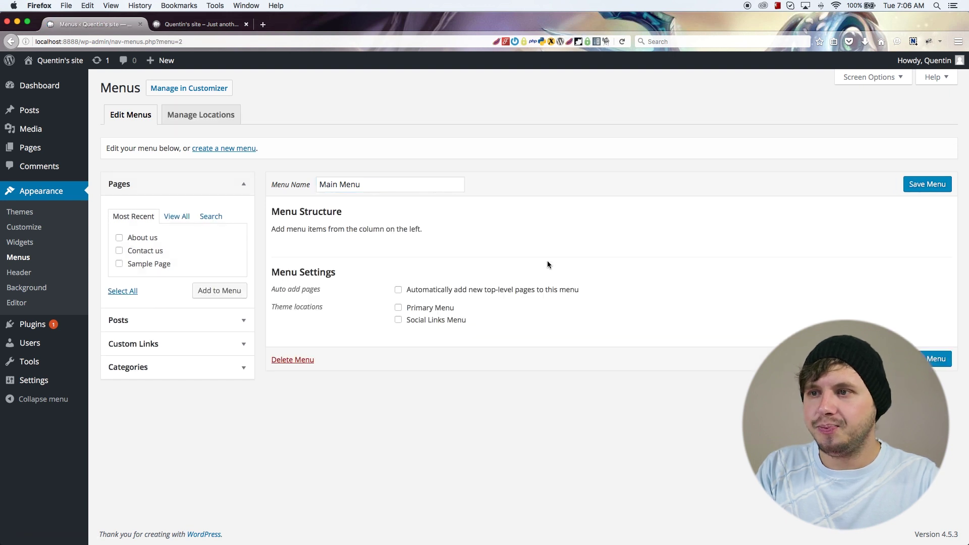
Add About us, Contact us and Sample Page to Main Menu, then expand the Posts and Categories panels.
left_click(138, 242)
left_click(136, 253)
left_click(137, 265)
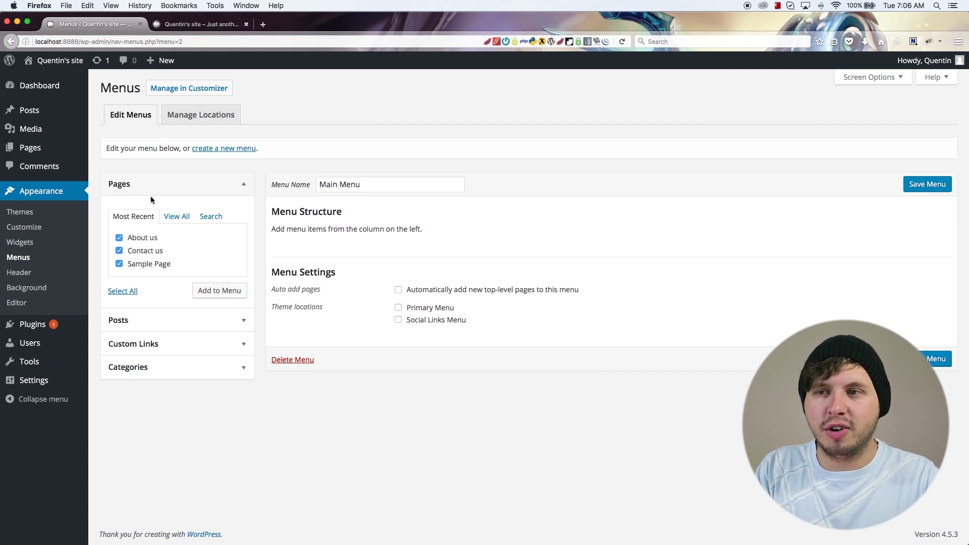
left_click(211, 296)
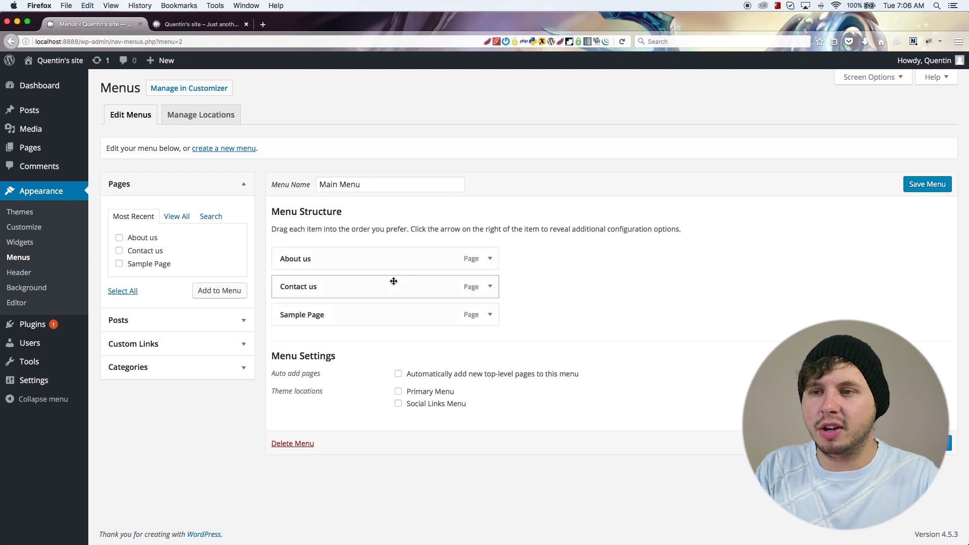
left_click(190, 323)
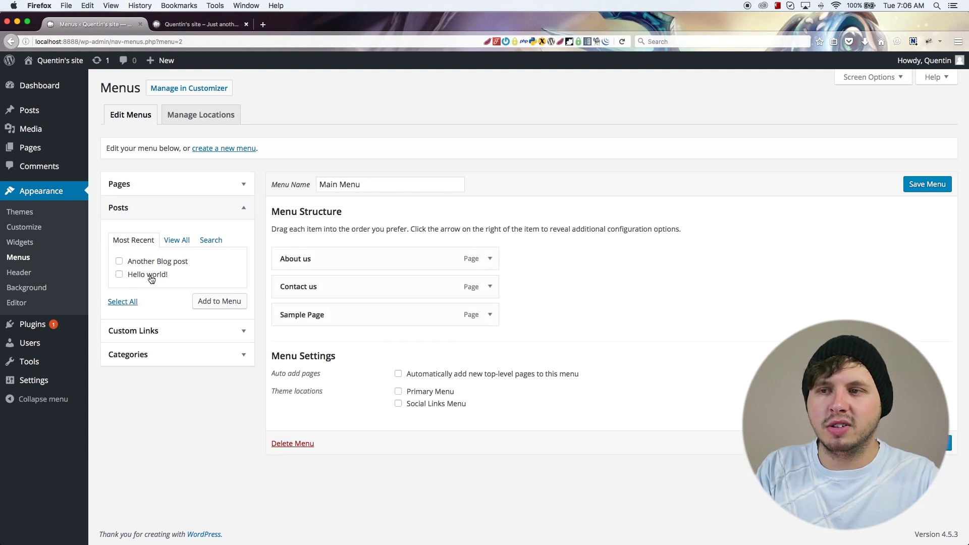
left_click(164, 354)
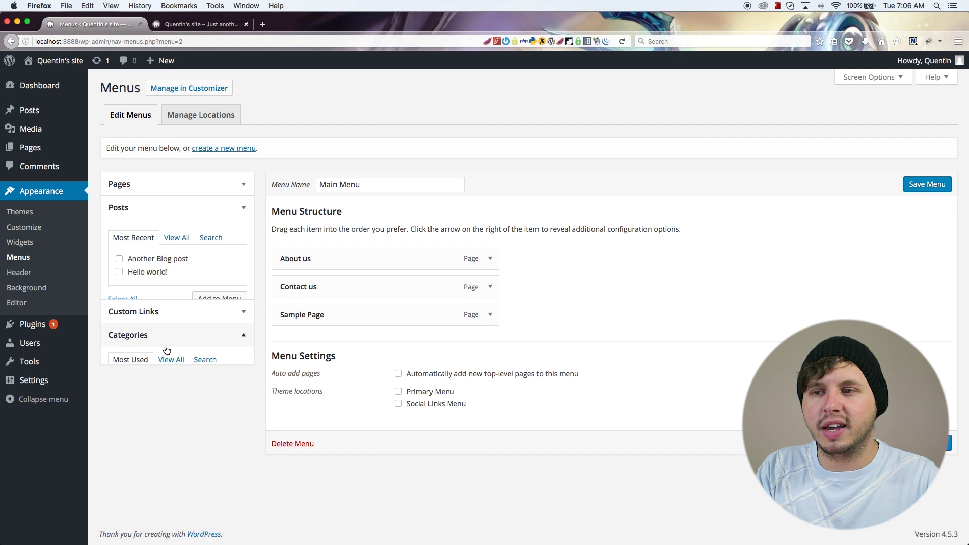
left_click(178, 232)
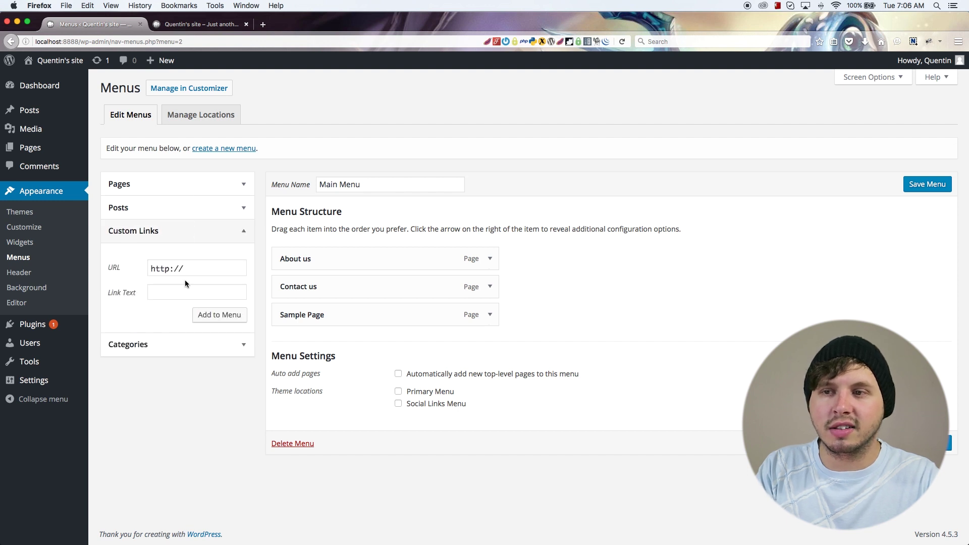
left_click(214, 267)
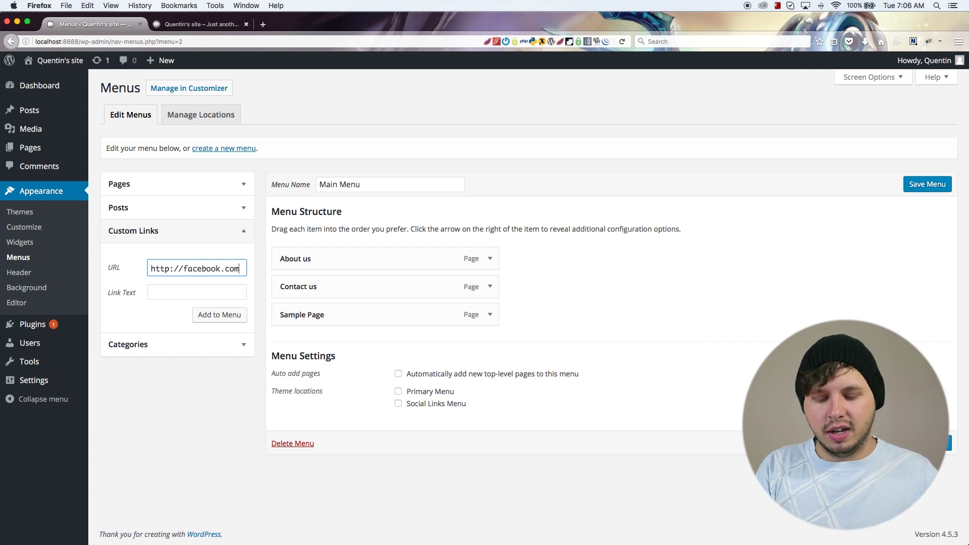
left_click(202, 286)
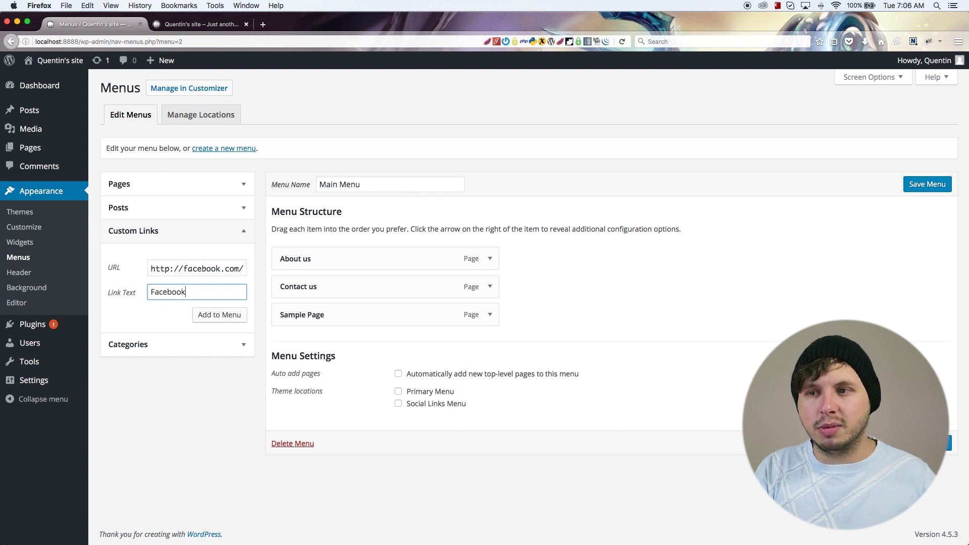
left_click(205, 313)
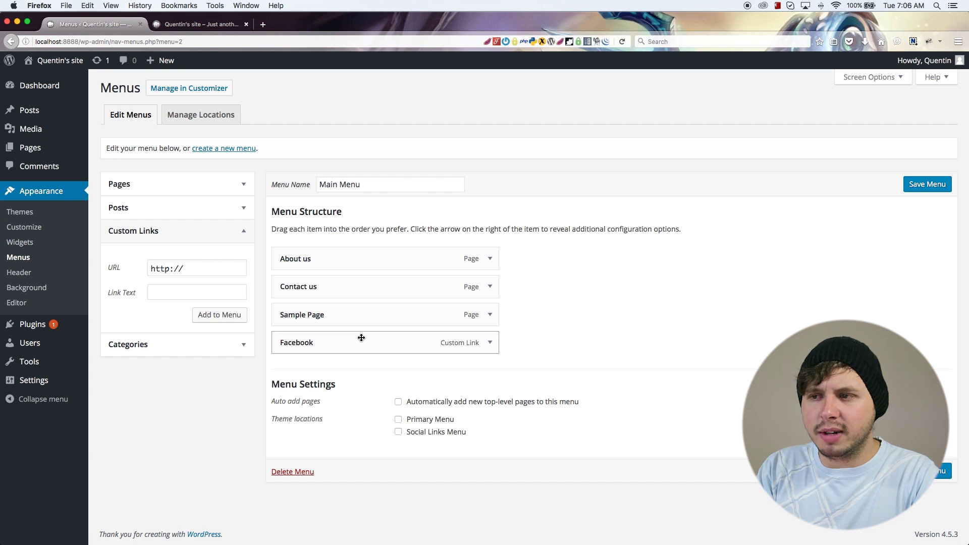
left_click_drag(322, 314, 351, 236)
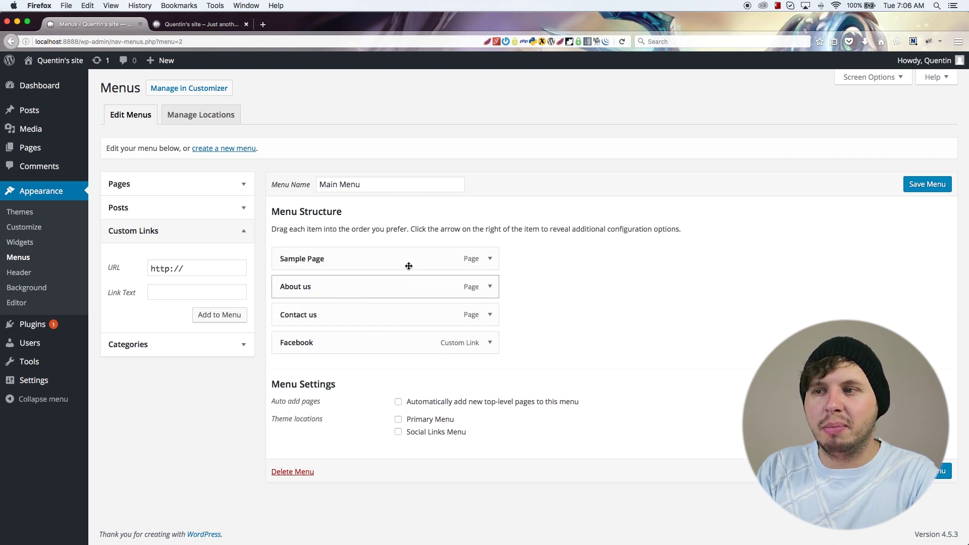
left_click_drag(320, 314, 411, 351)
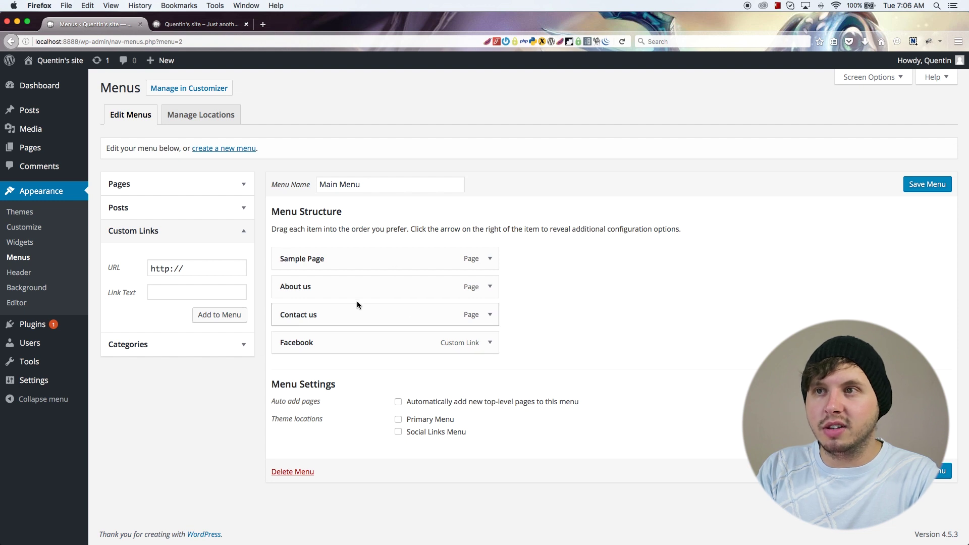
Save Main Menu and reload the live Sample Page in the site tab.
left_click(916, 187)
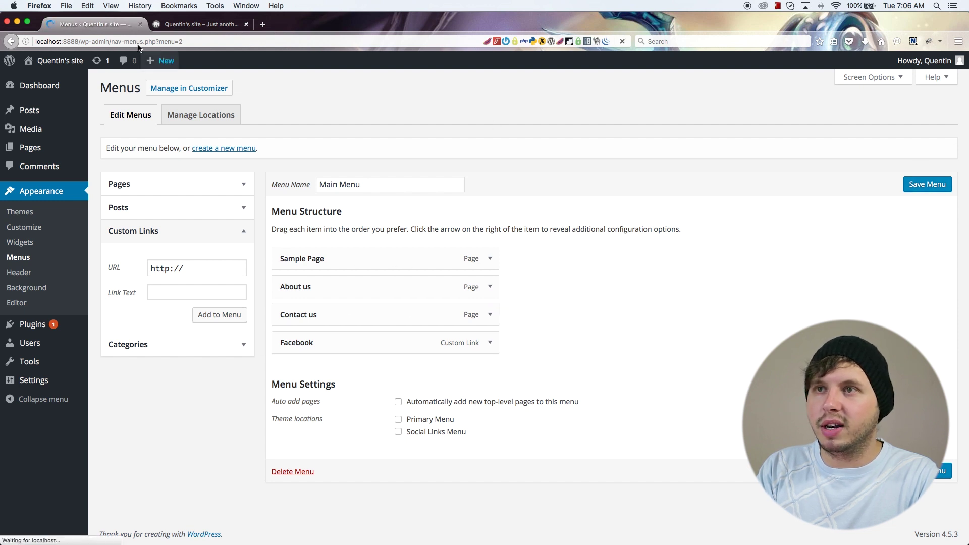
left_click(212, 25)
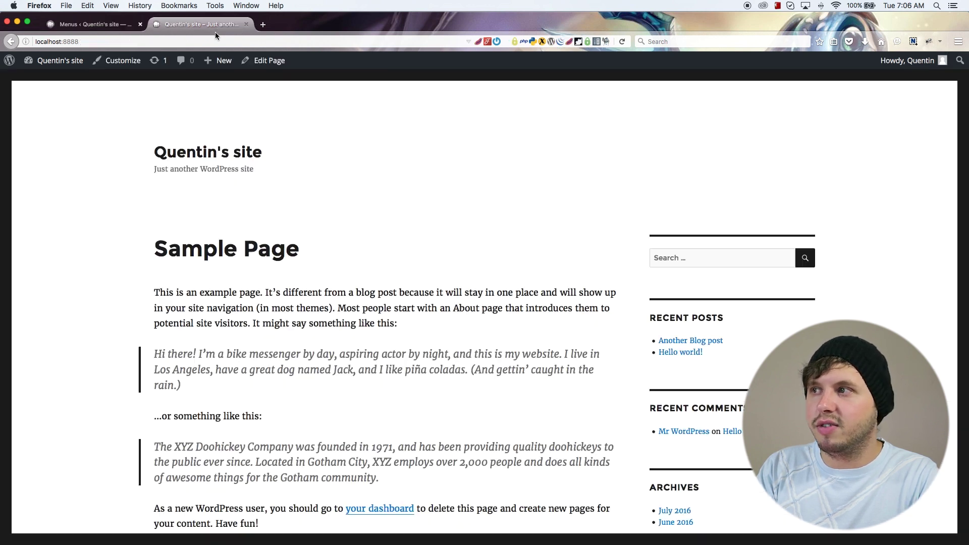
left_click(621, 41)
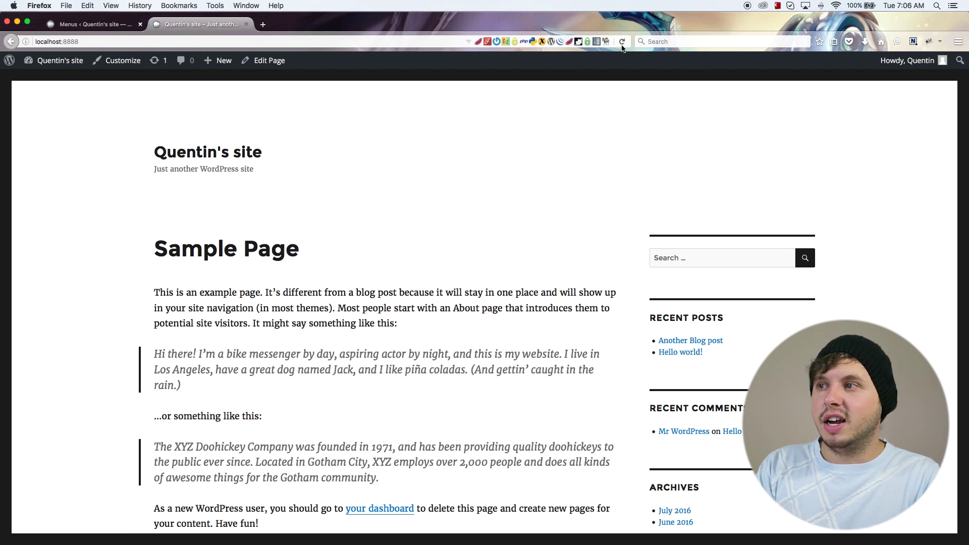
left_click(622, 43)
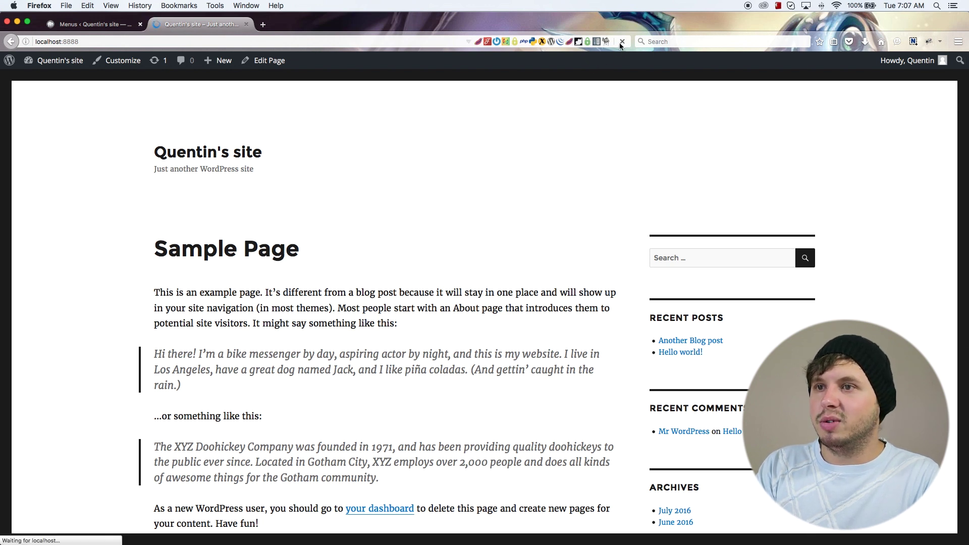
Set Main Menu as the Primary Menu location, save it, and reload the live site.
left_click(95, 25)
scroll(498, 353, "down", 1)
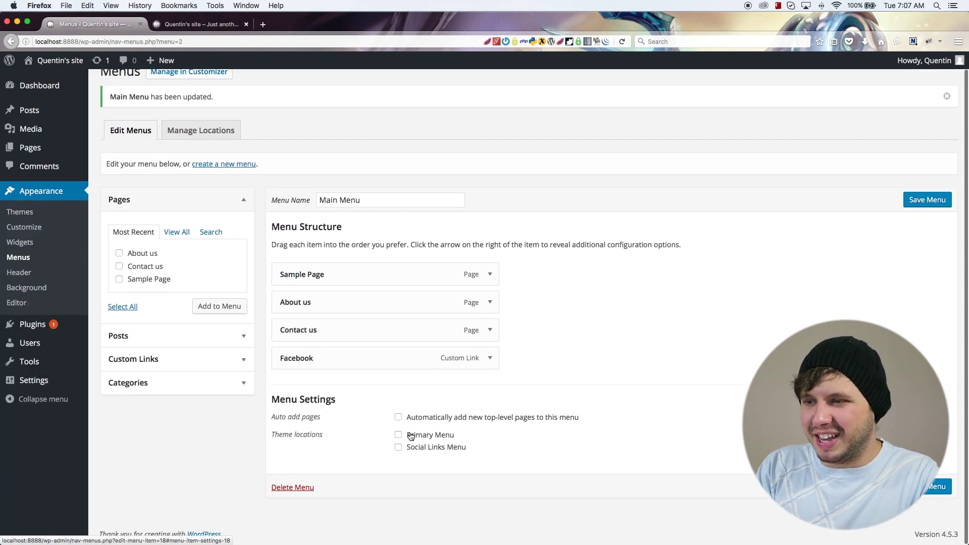
left_click(399, 436)
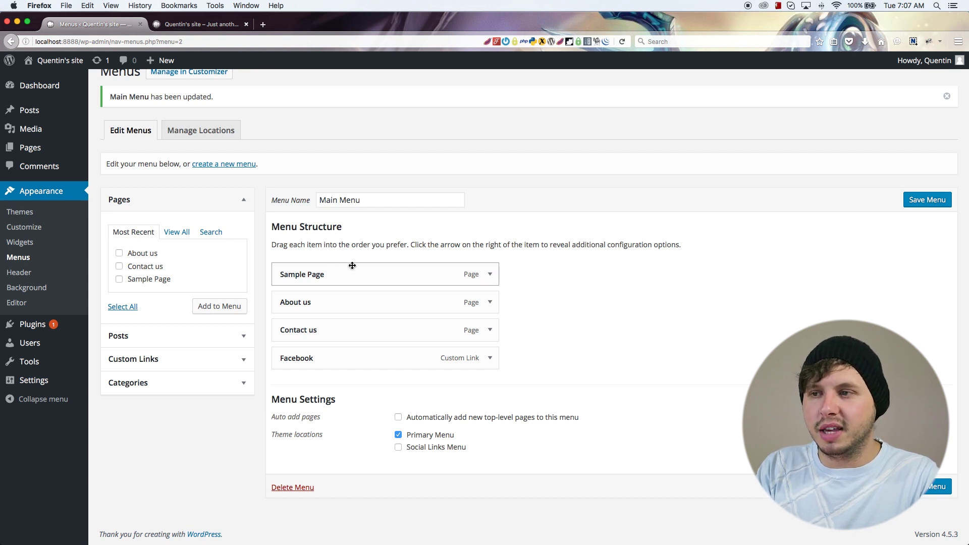
left_click(927, 199)
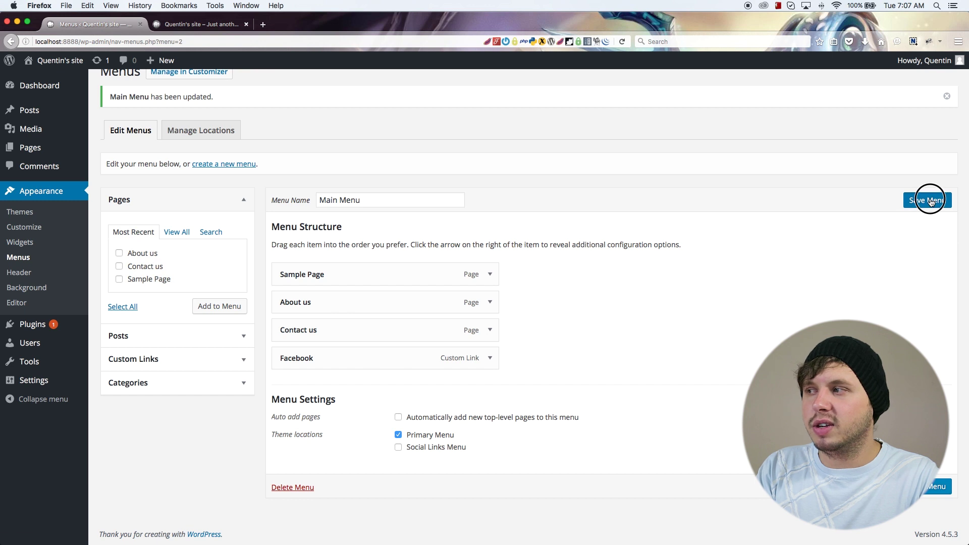
left_click(223, 28)
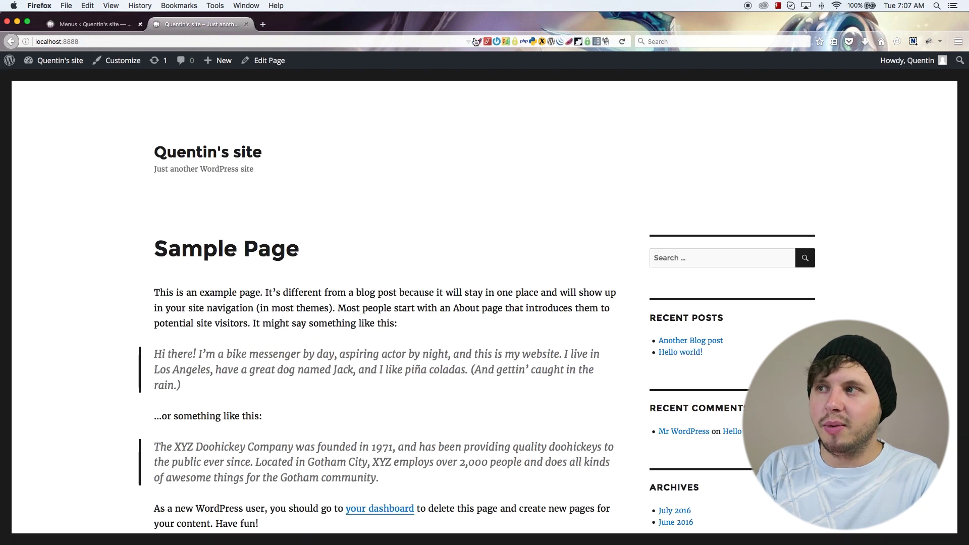
left_click(621, 41)
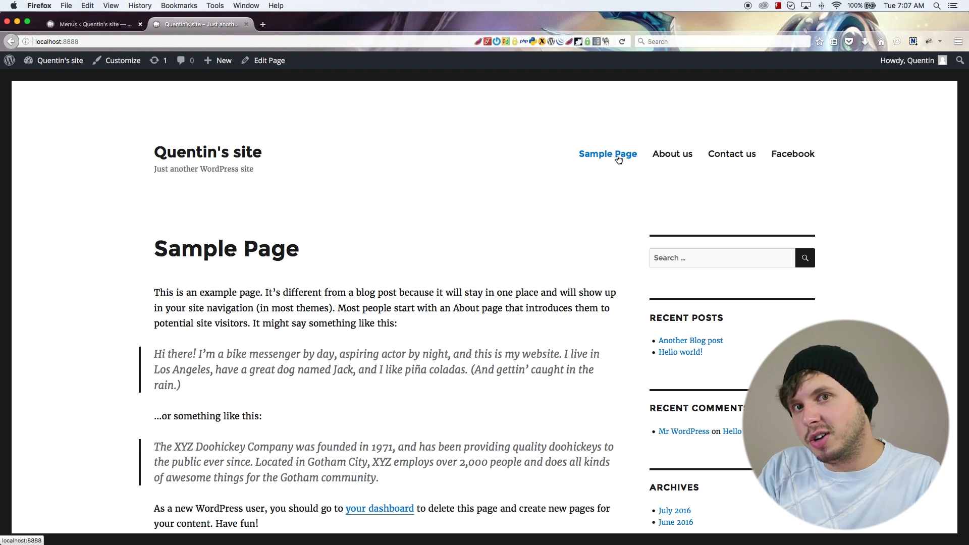
Test the header's About us, Contact us and Facebook links, then go back to Contact us.
left_click(682, 162)
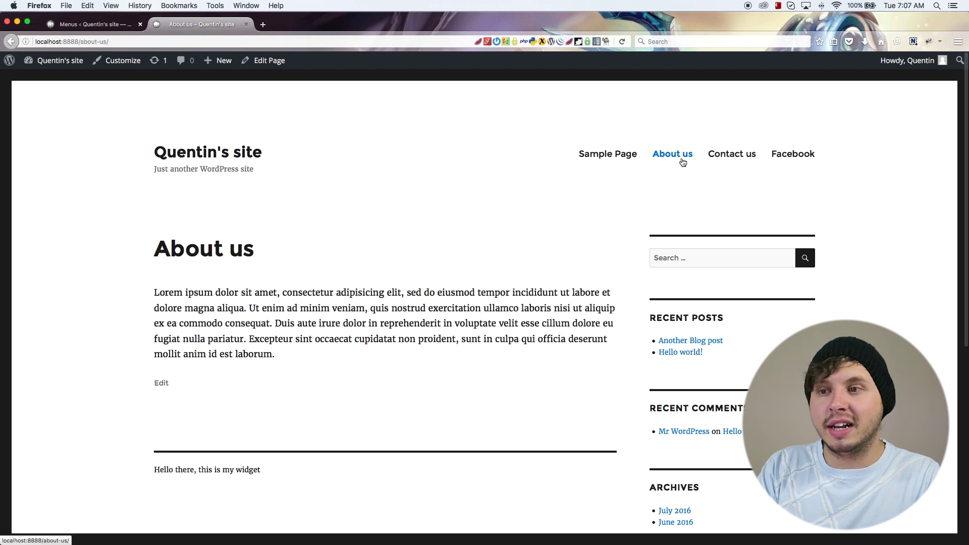
left_click_drag(304, 353, 174, 259)
left_click(746, 153)
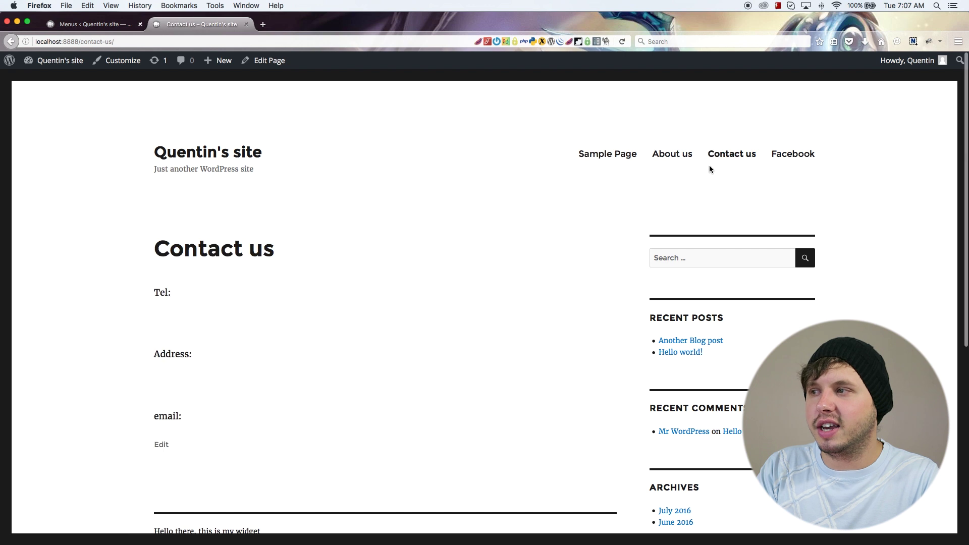
left_click_drag(204, 442, 175, 247)
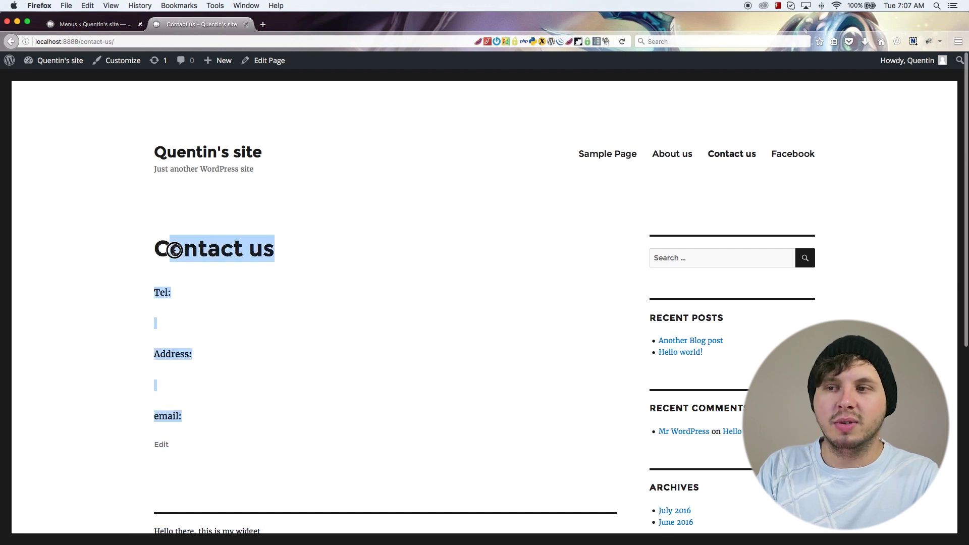
left_click(208, 363)
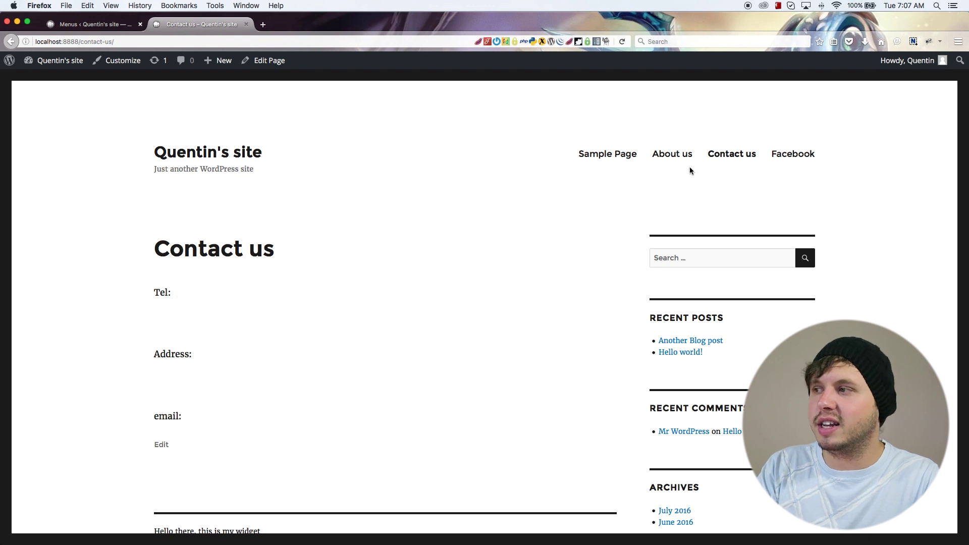
left_click(797, 155)
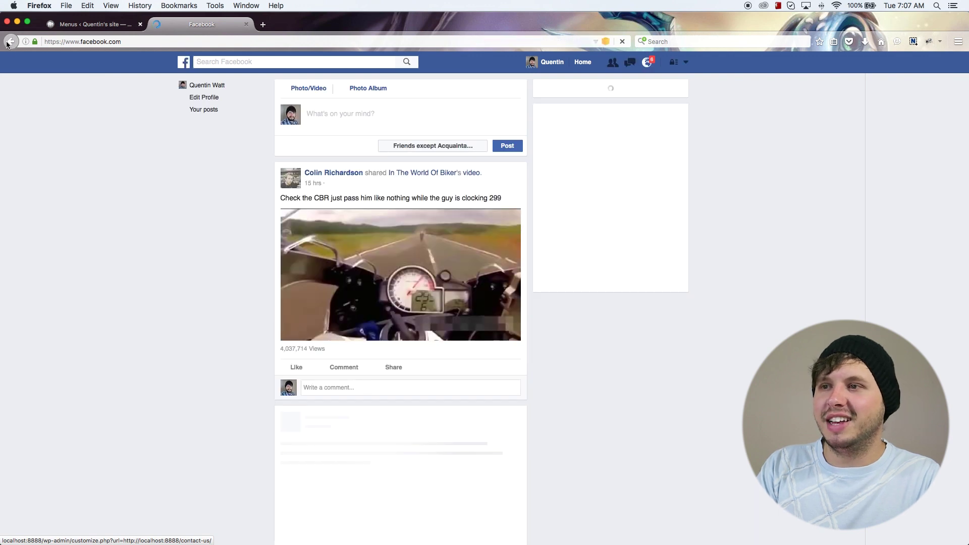
left_click(11, 42)
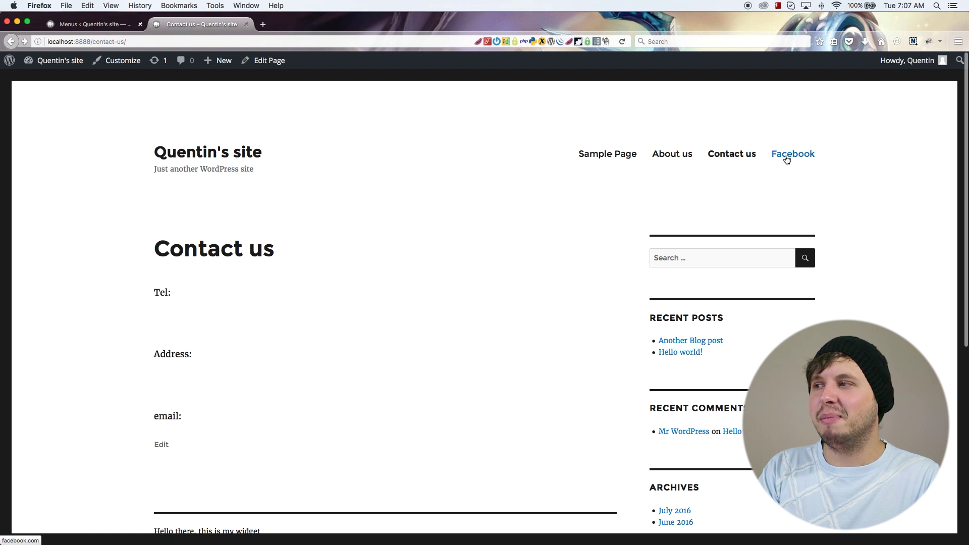
Indent Facebook beneath Contact us in the menu editor and save the menu.
left_click(98, 28)
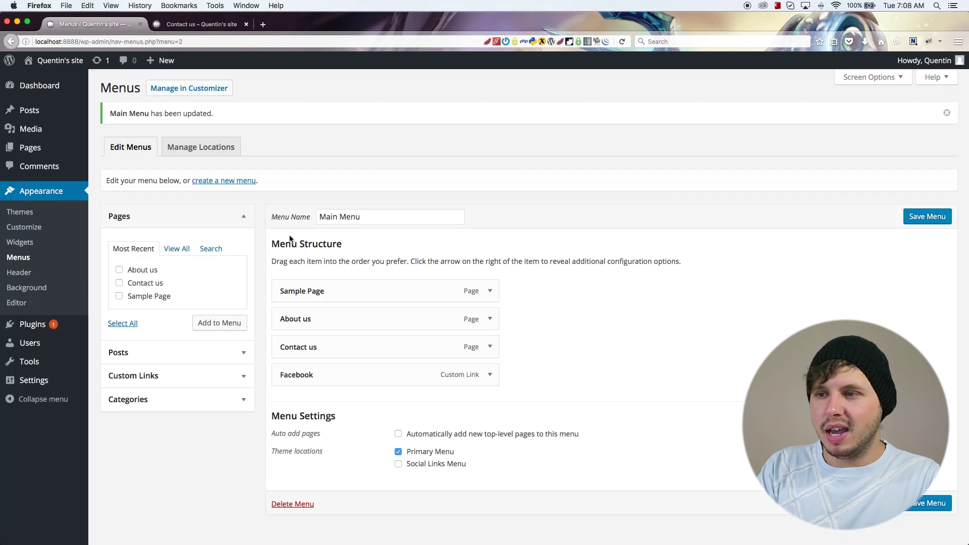
left_click_drag(358, 376, 406, 376)
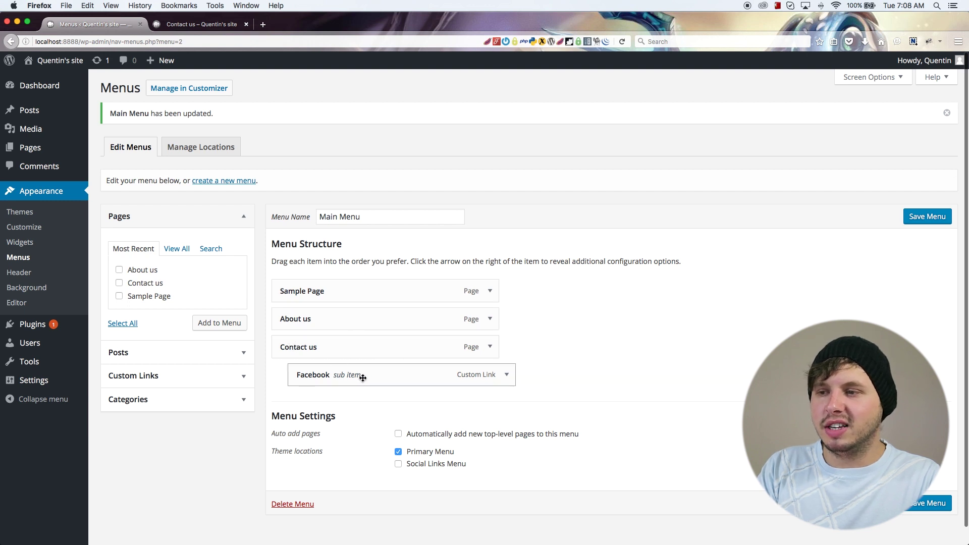
left_click(915, 217)
Reload the live site and check that Facebook drops down under Contact us.
key("ctrl+Tab")
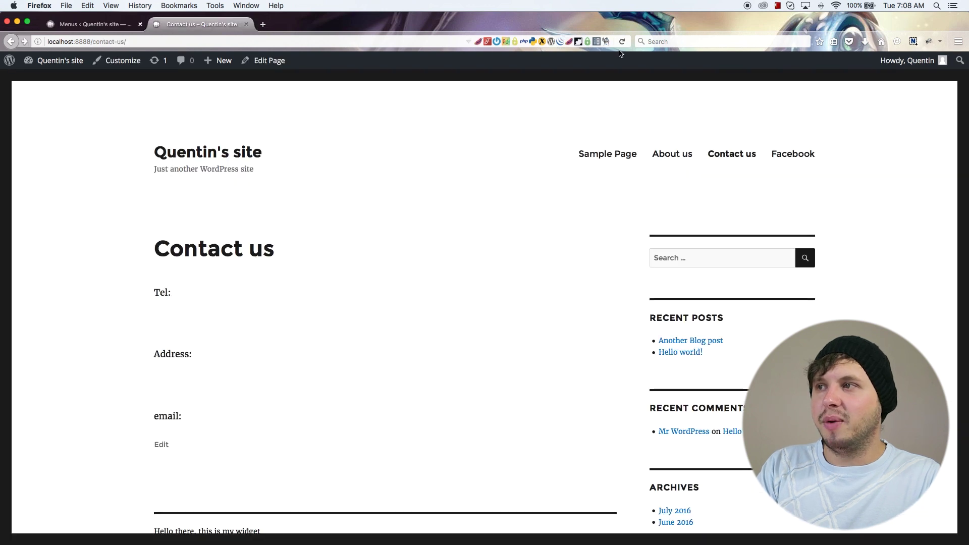
left_click(622, 43)
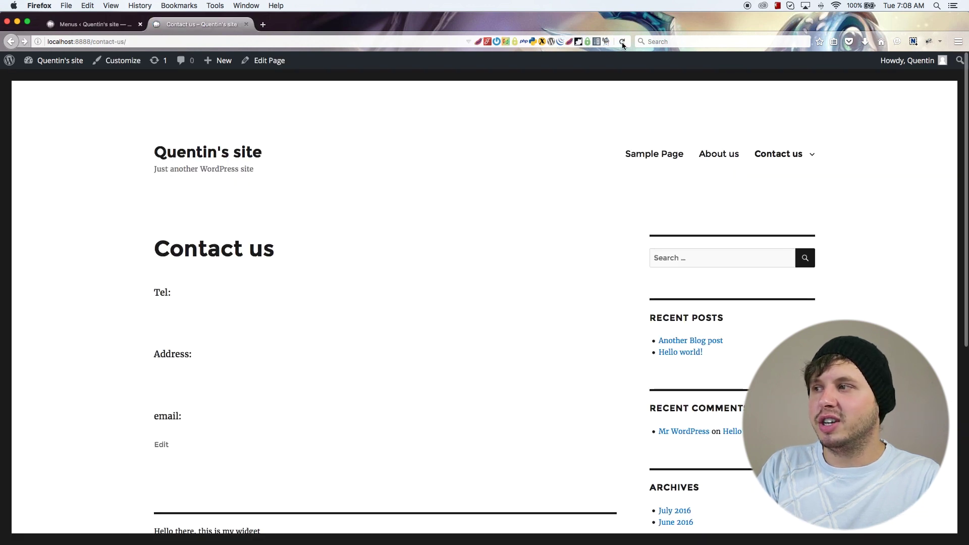
mouse_move(816, 155)
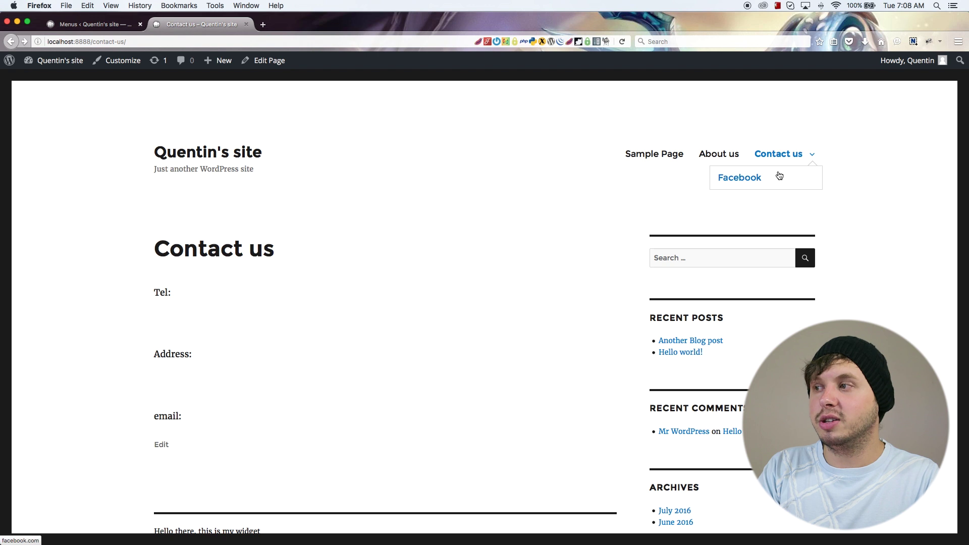
mouse_move(760, 181)
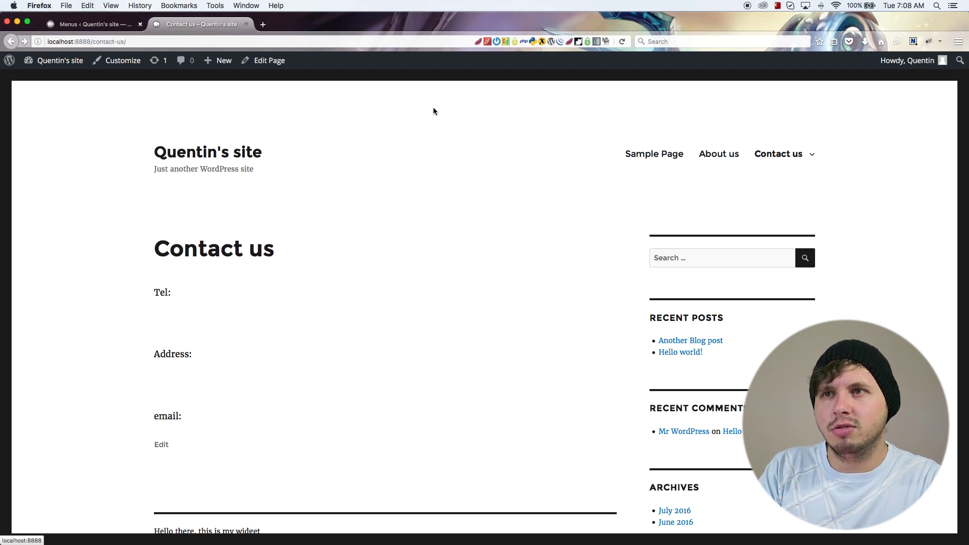
Remove the Facebook item from Main Menu.
left_click(106, 29)
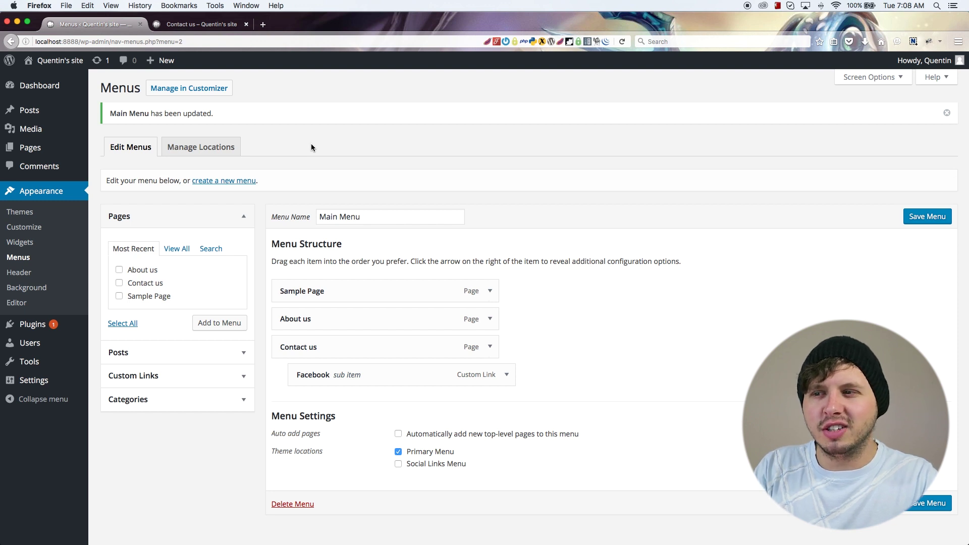
left_click(506, 374)
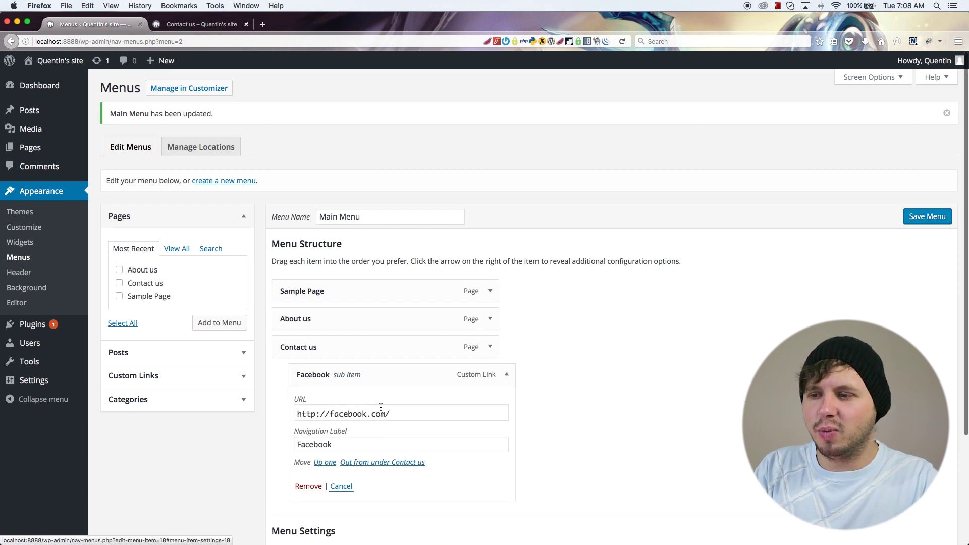
left_click(316, 486)
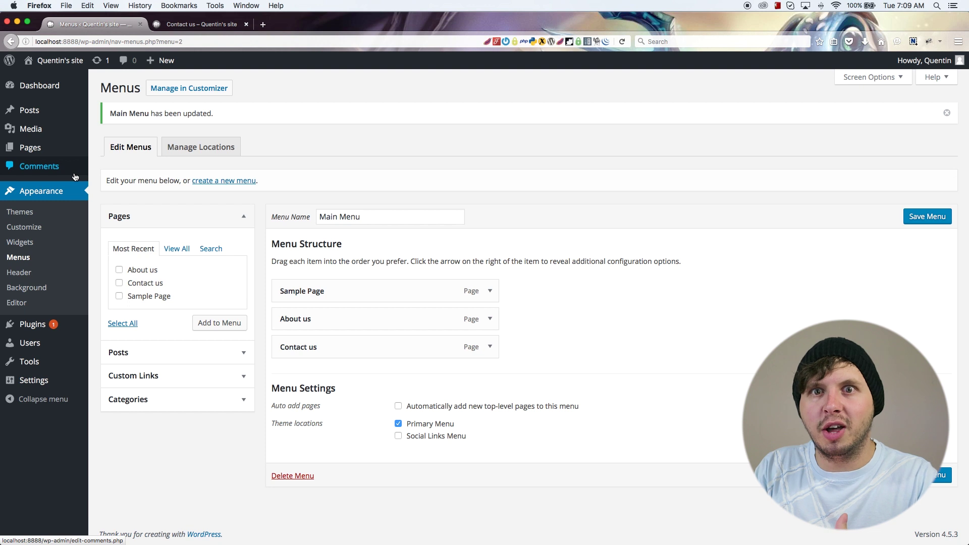
Open the All Pages list, staying on the menu editor when warned first.
left_click(48, 148)
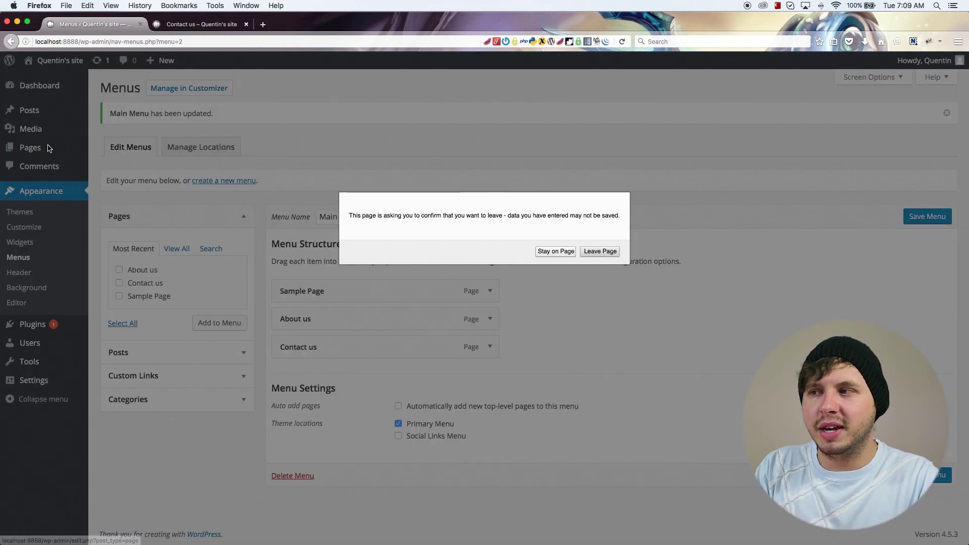
left_click(555, 251)
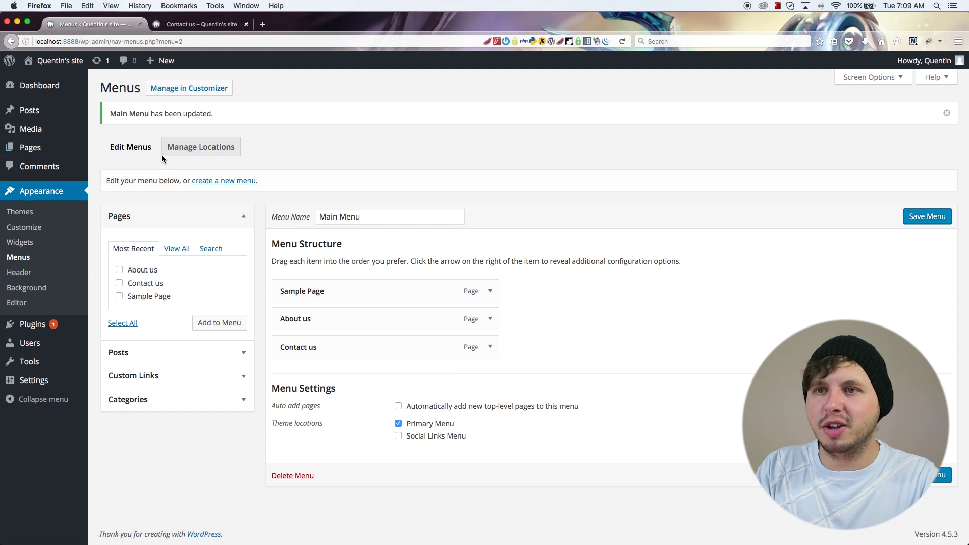
left_click(54, 149)
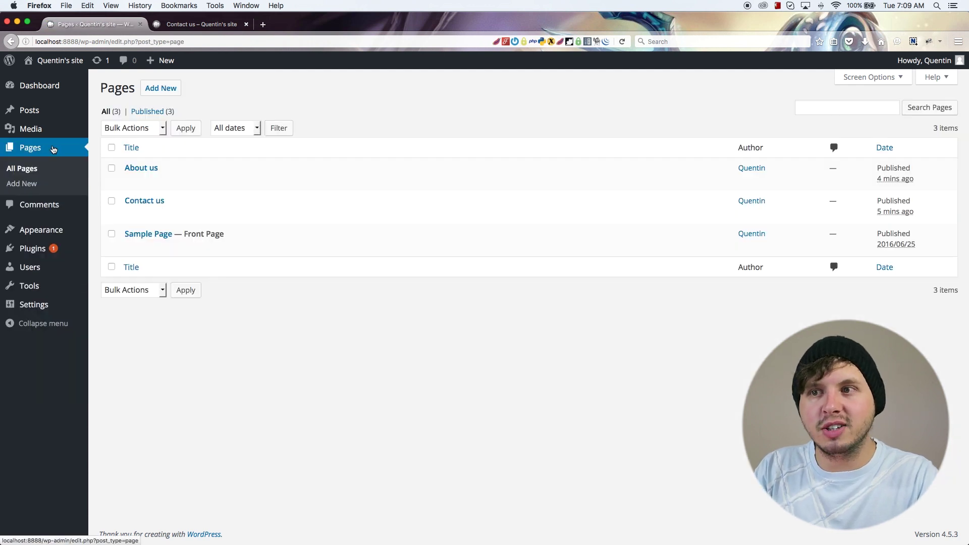
Add a new page titled 'Blog Posts' and publish it with an empty body.
left_click(160, 89)
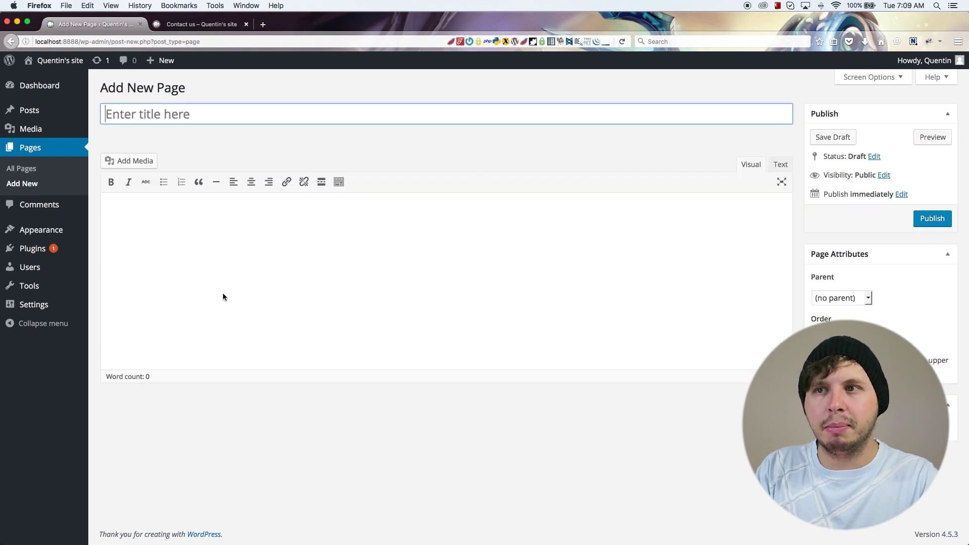
left_click(178, 119)
type("Blogs")
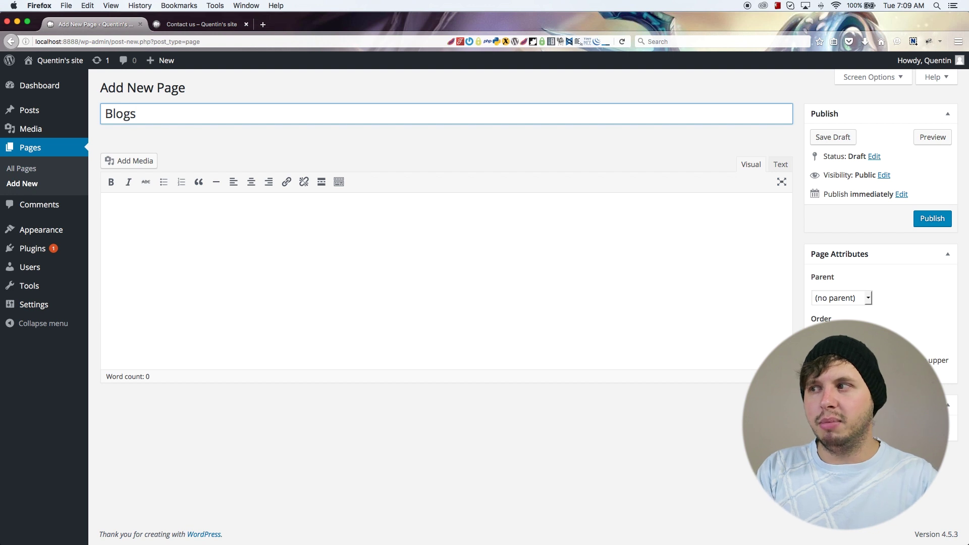
type(" Posts")
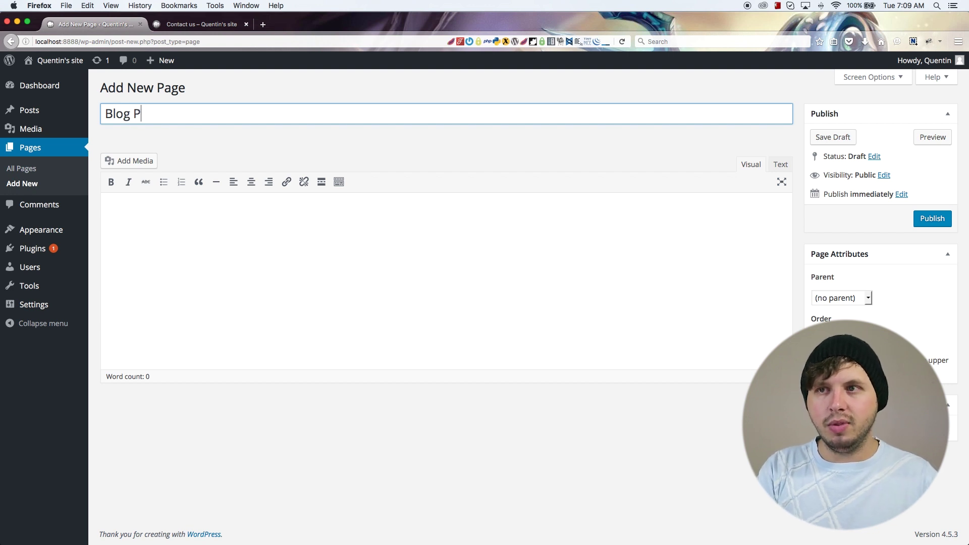
left_click(930, 214)
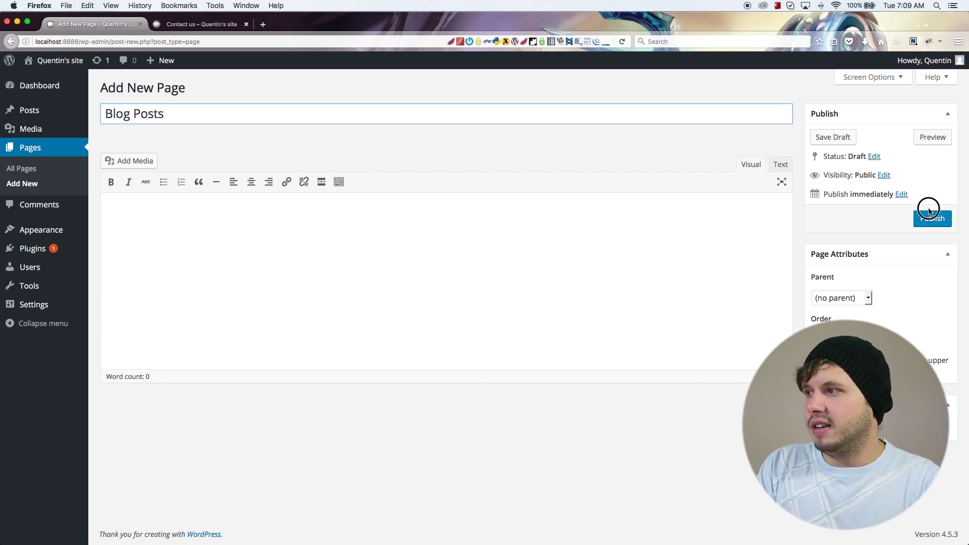
left_click(42, 229)
left_click(568, 254)
left_click(932, 218)
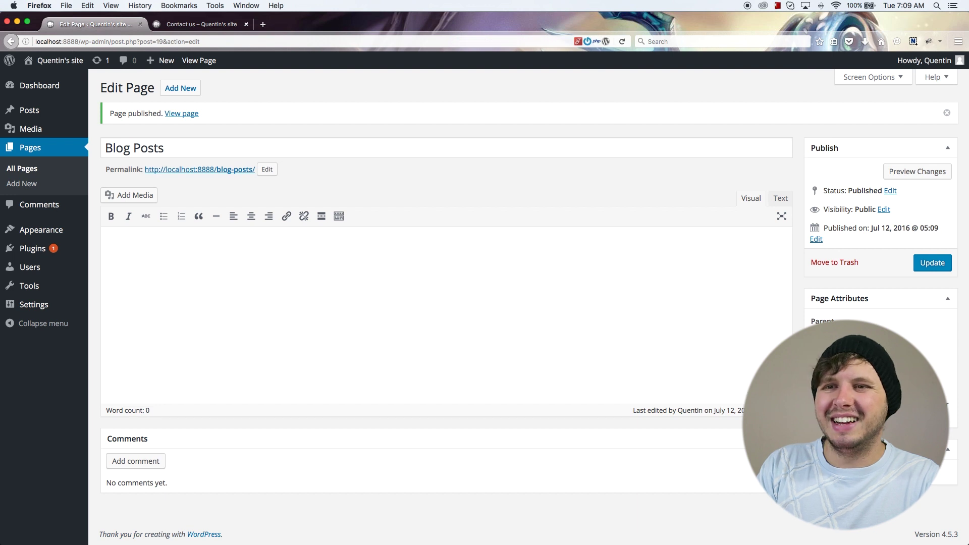
Add the Blog Posts page to Main Menu.
mouse_move(46, 230)
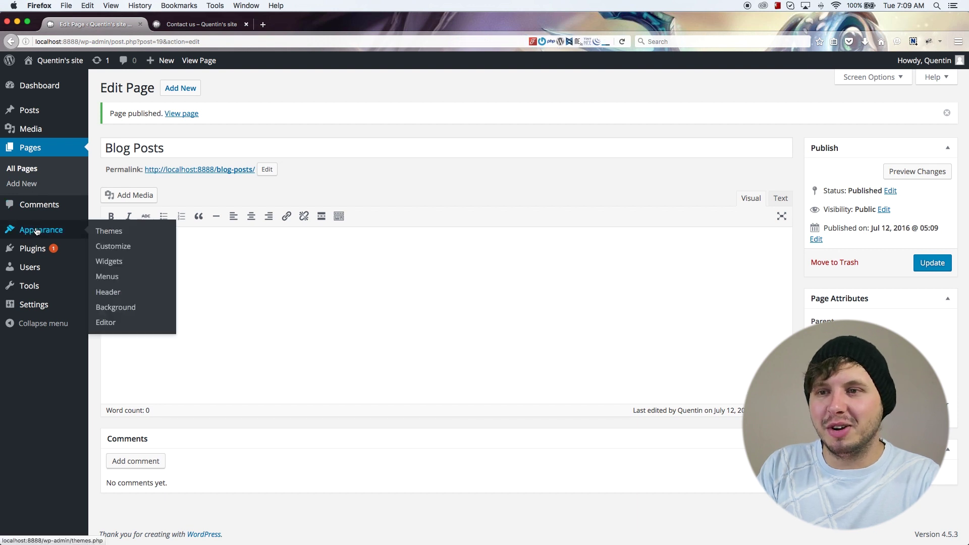
left_click(124, 276)
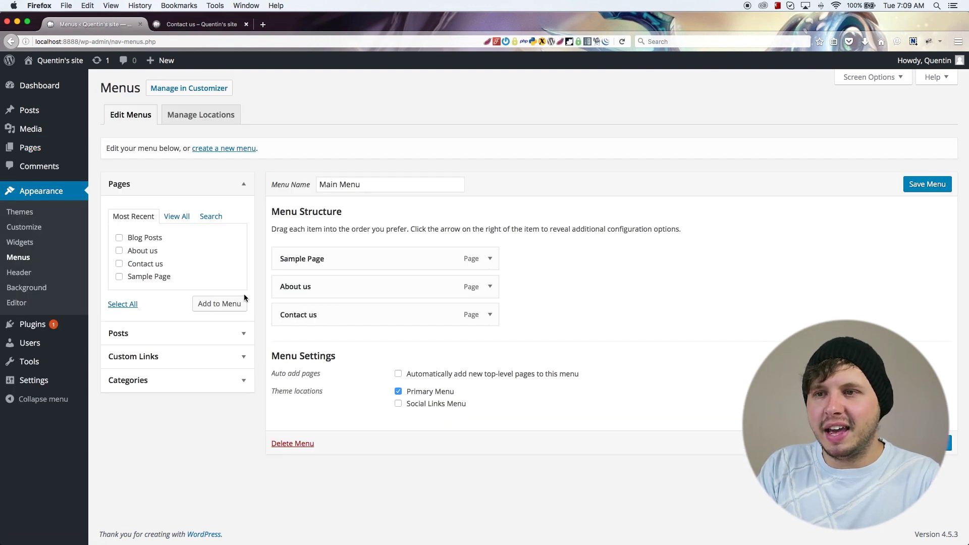
left_click(134, 238)
left_click(217, 303)
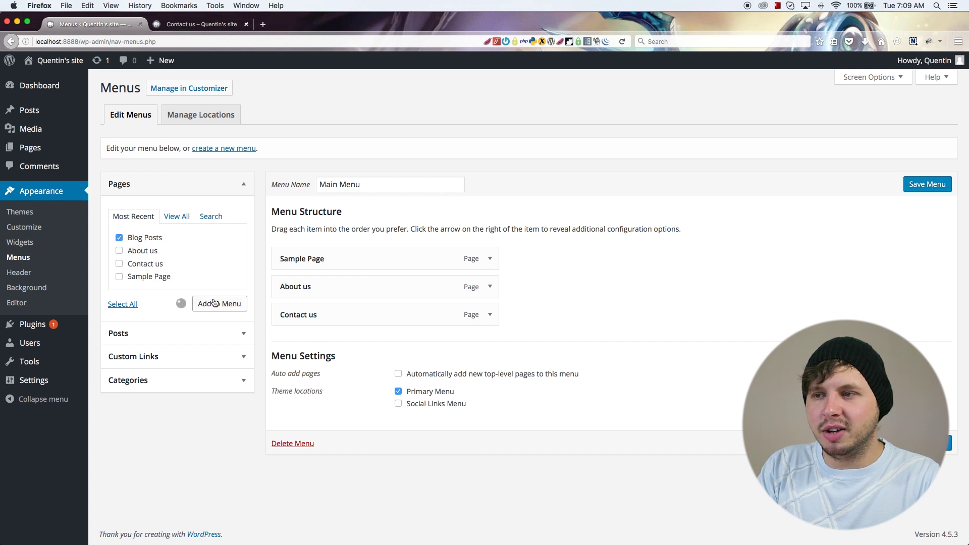
Relabel the Sample Page menu item 'Home', save the menu, and view the live Contact us page.
left_click(487, 259)
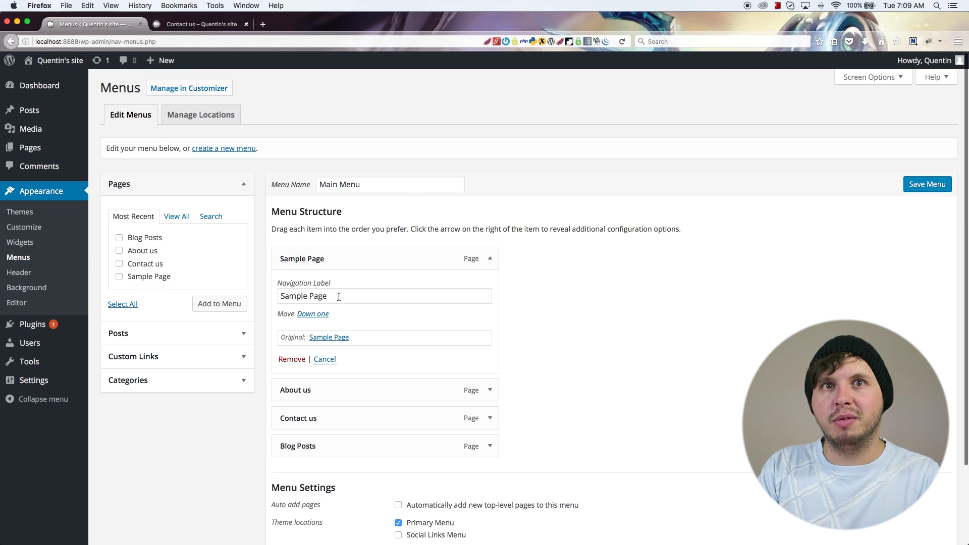
triple_click(339, 297)
type("Home")
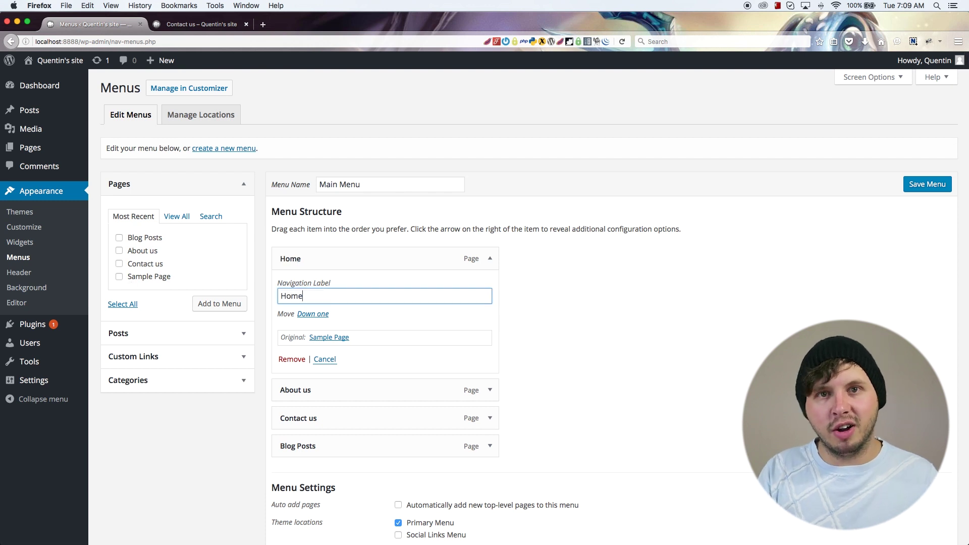
left_click(948, 186)
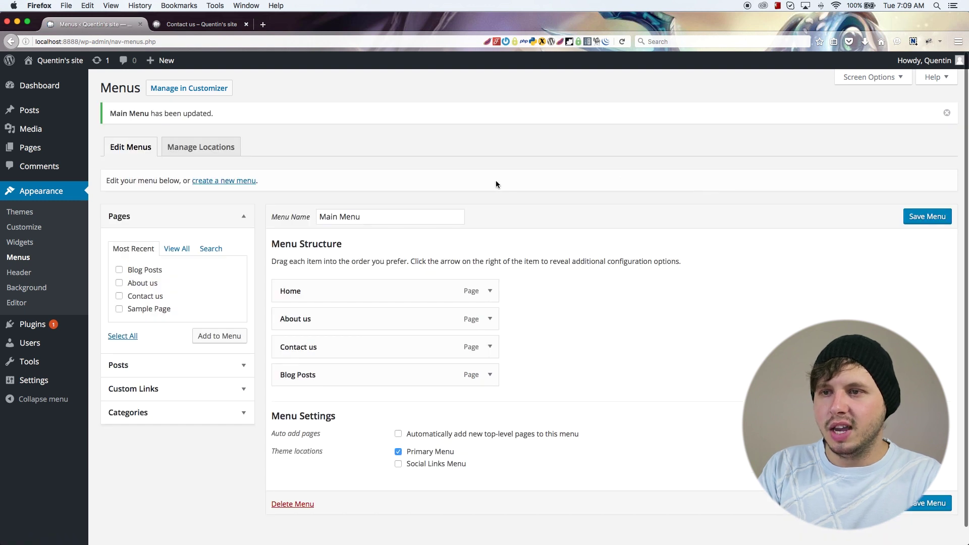
left_click(218, 25)
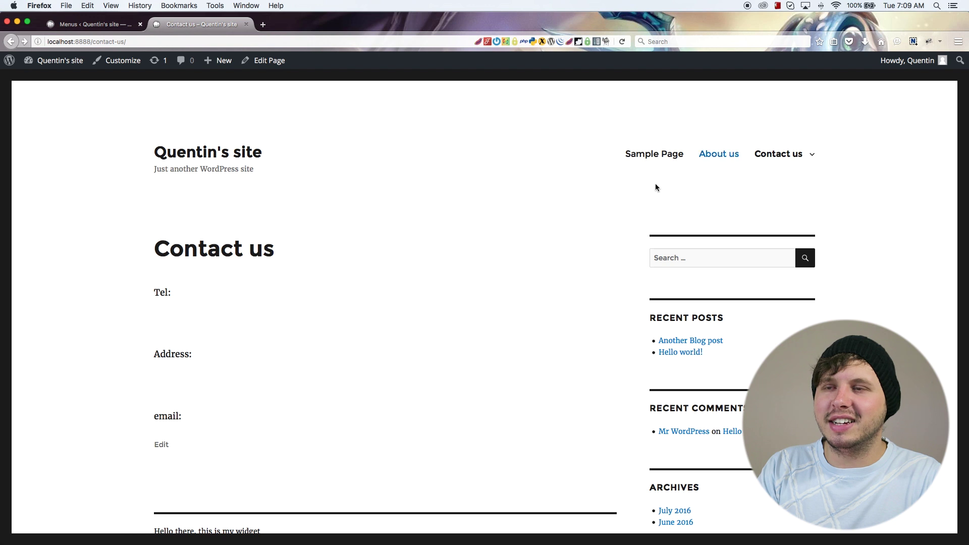
In the Customizer, choose Blog Posts as the posts page, save and publish, then close.
left_click(124, 60)
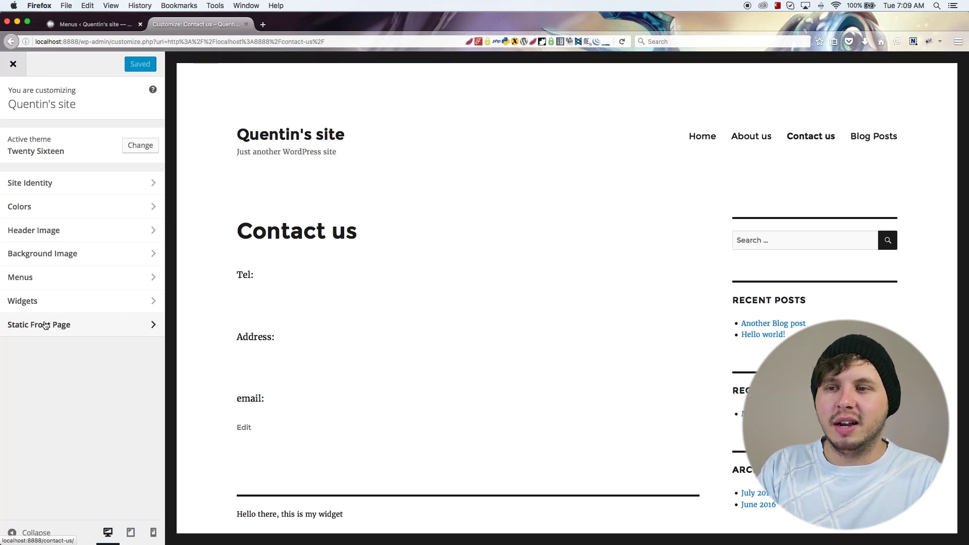
left_click(96, 334)
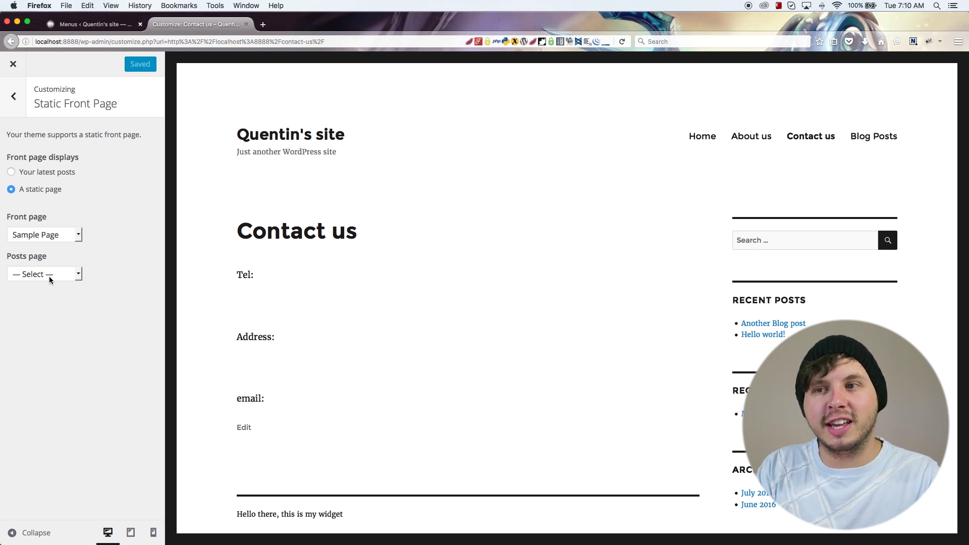
left_click(29, 275)
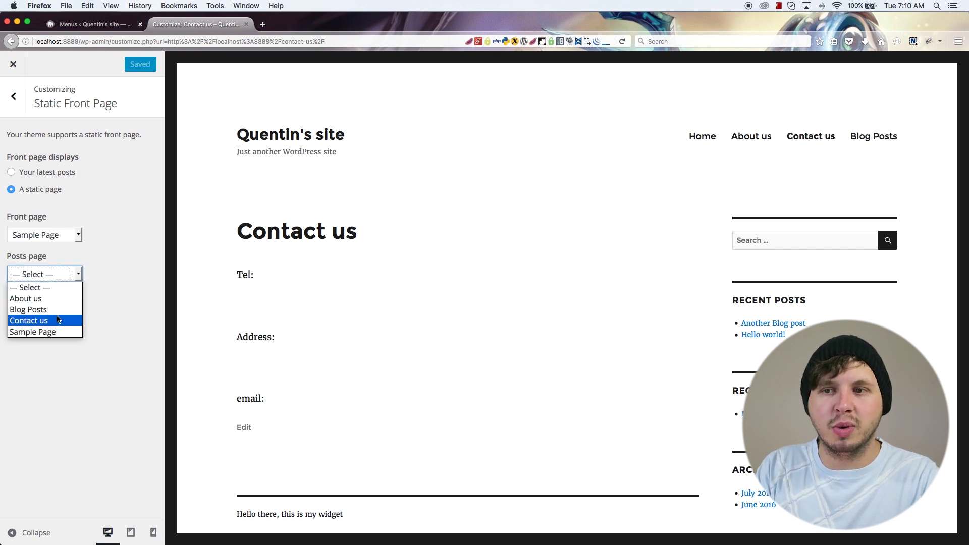
left_click(22, 310)
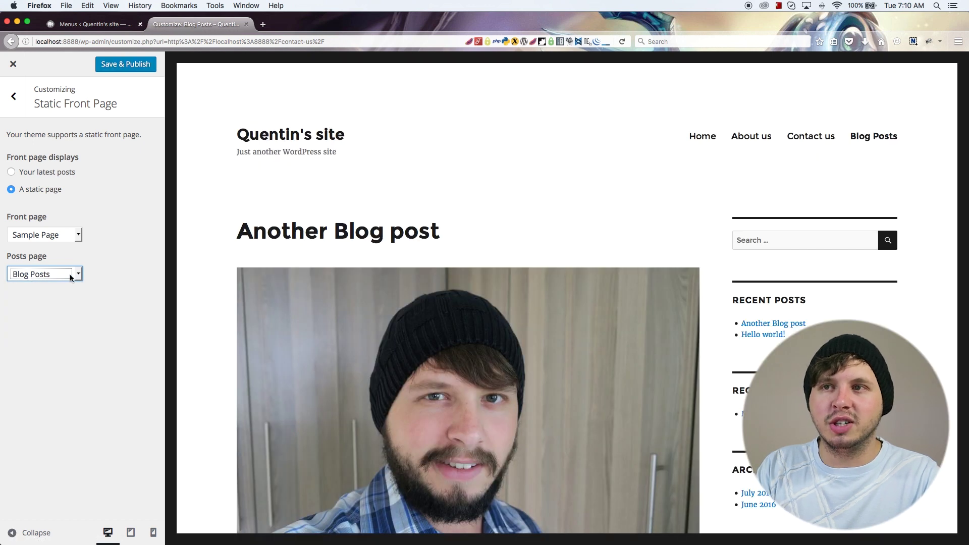
left_click(126, 70)
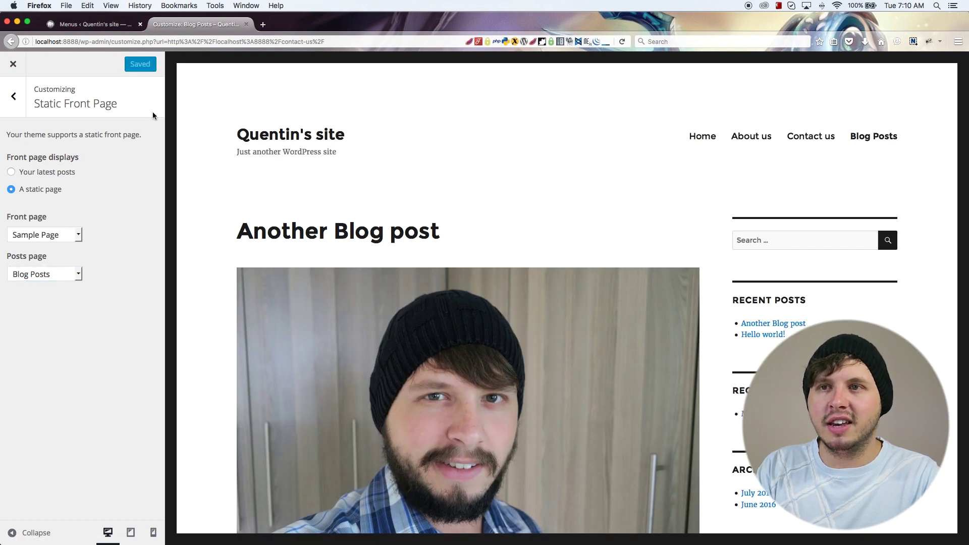
left_click(13, 63)
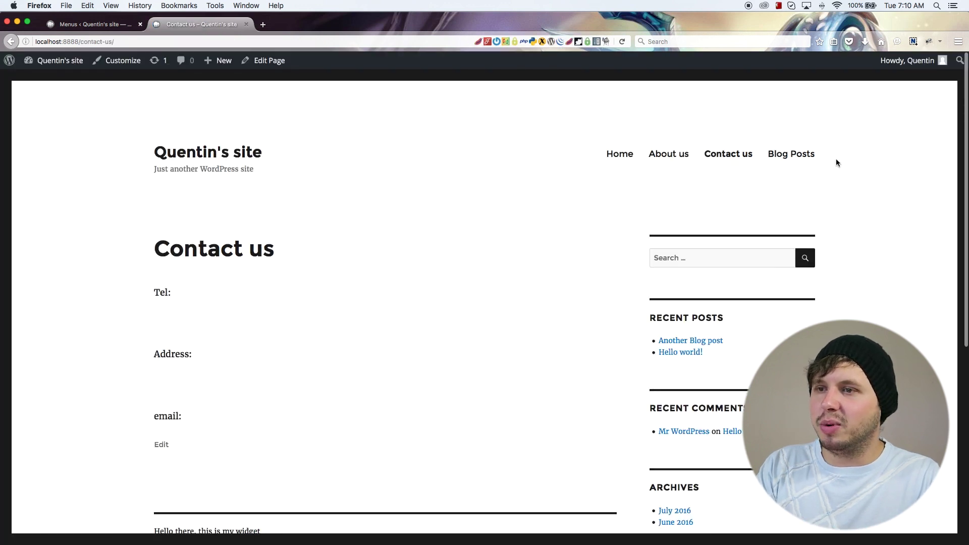
Confirm Home shows the Sample Page heading, then review the All Pages list in the admin.
left_click(611, 162)
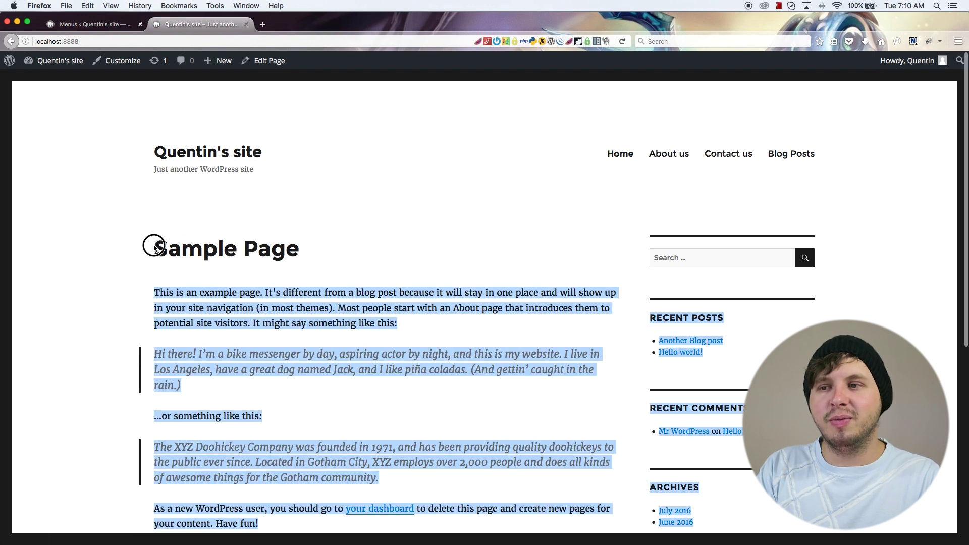
triple_click(156, 247)
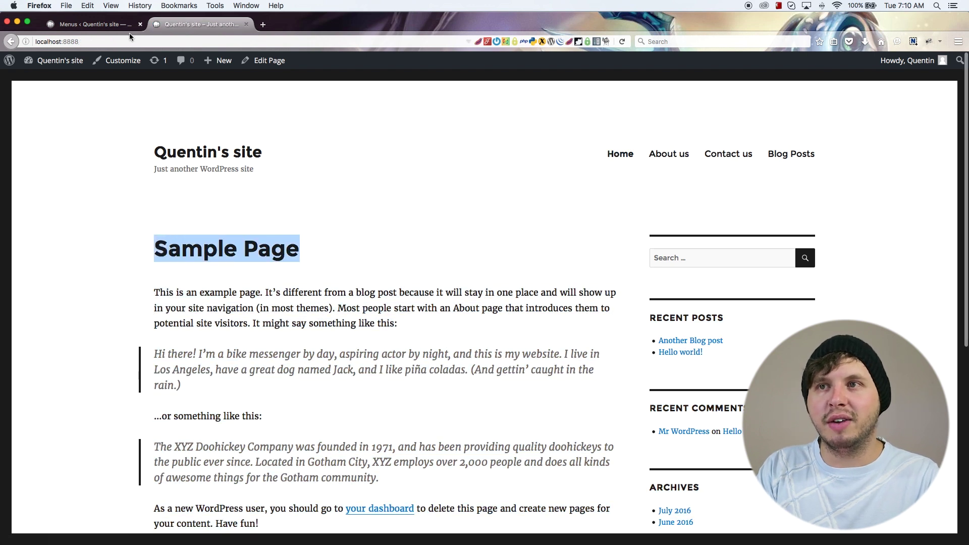
left_click(96, 24)
mouse_move(31, 150)
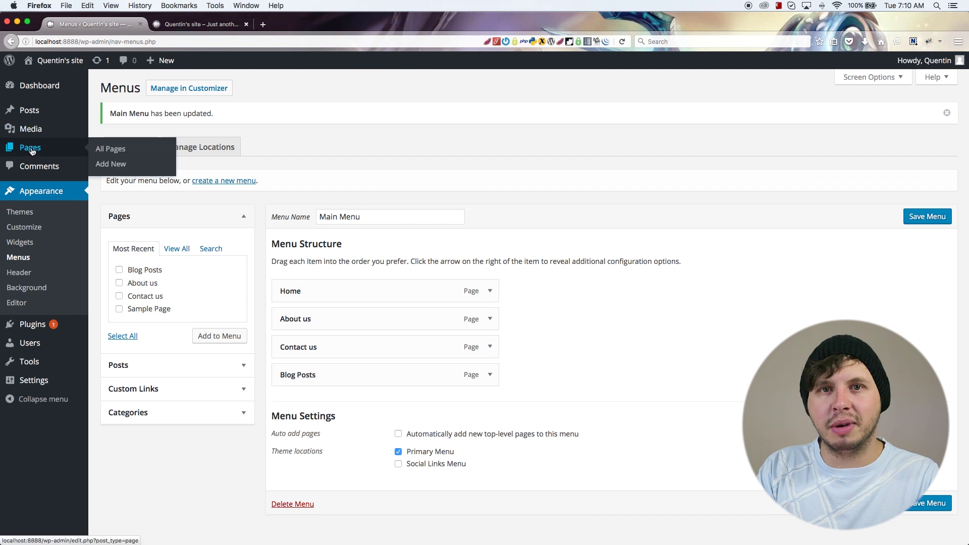
left_click(99, 150)
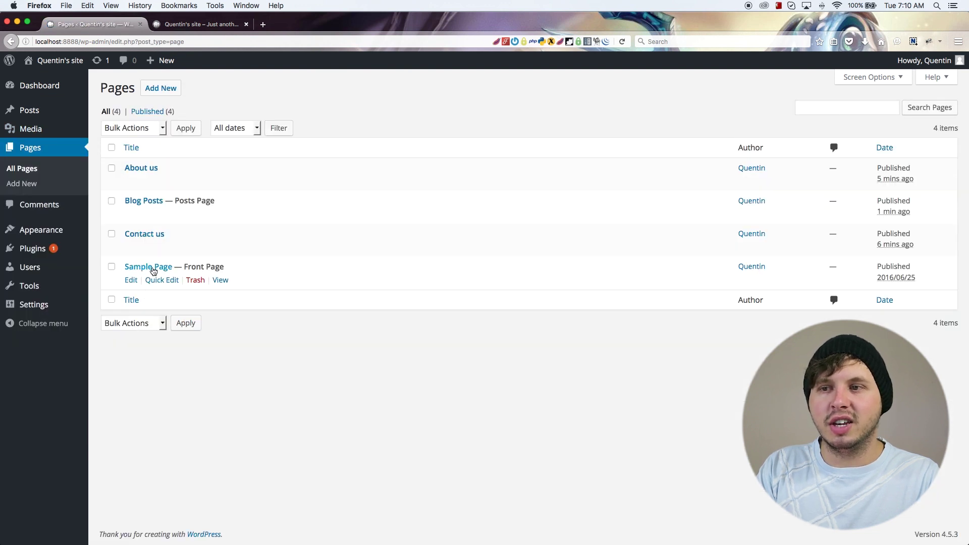
On the live site, visit About us, then Blog Posts to see Another Blog post.
left_click(233, 25)
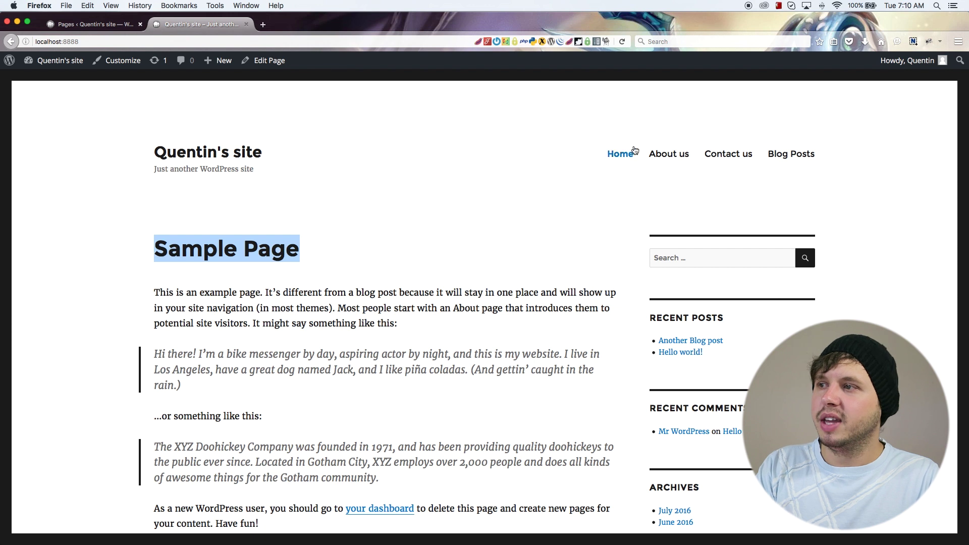
left_click(665, 154)
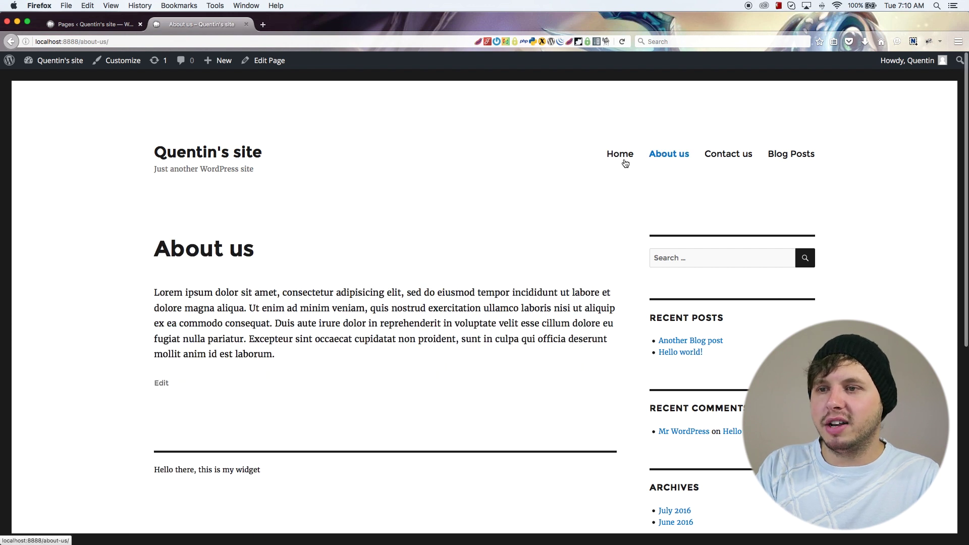
left_click(801, 157)
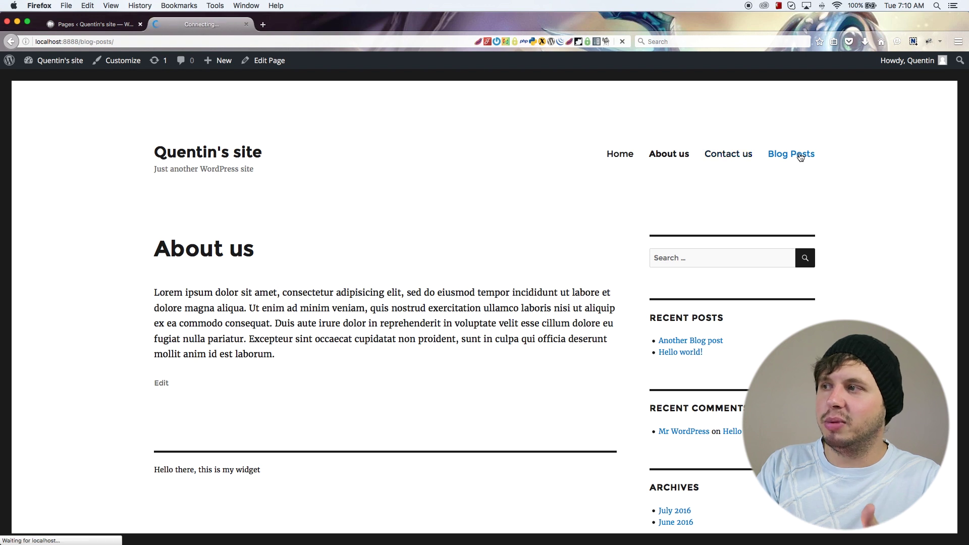
scroll(386, 254, "down", 4)
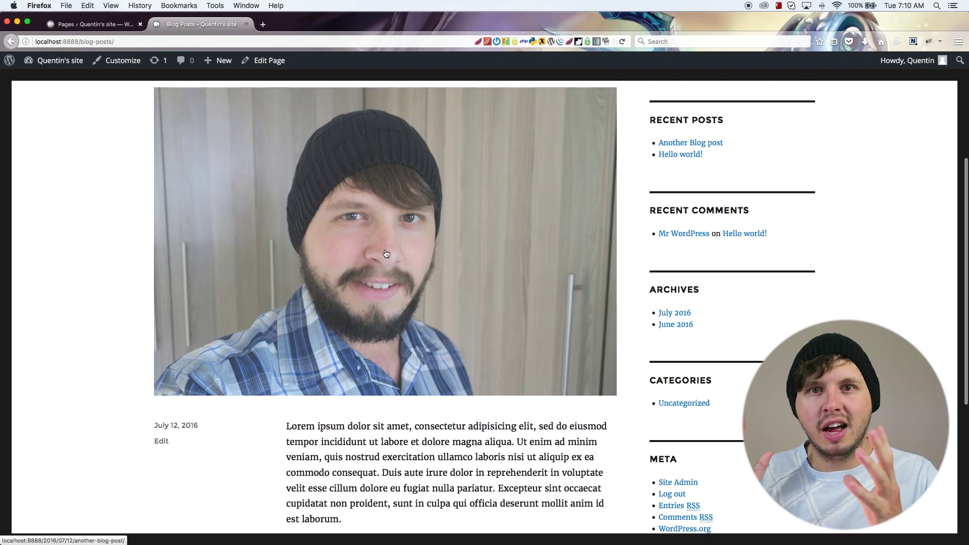